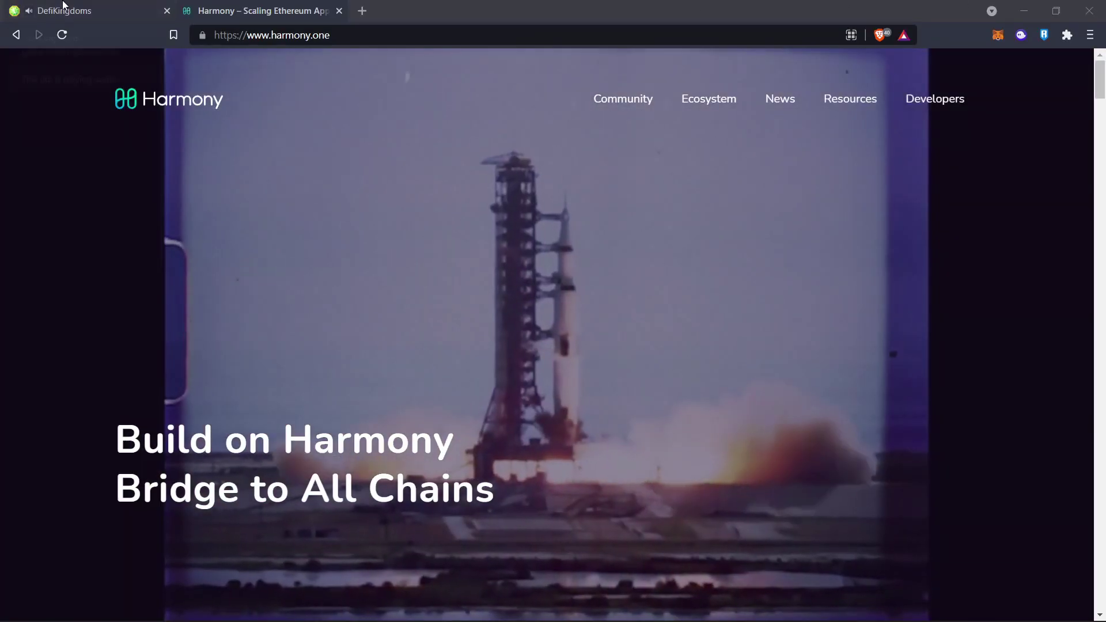
- View the MetaMask wallet from the Harmony site, then return to the defikingdoms.com tab
{"action": "left_click", "coordinate": [63, 4]}
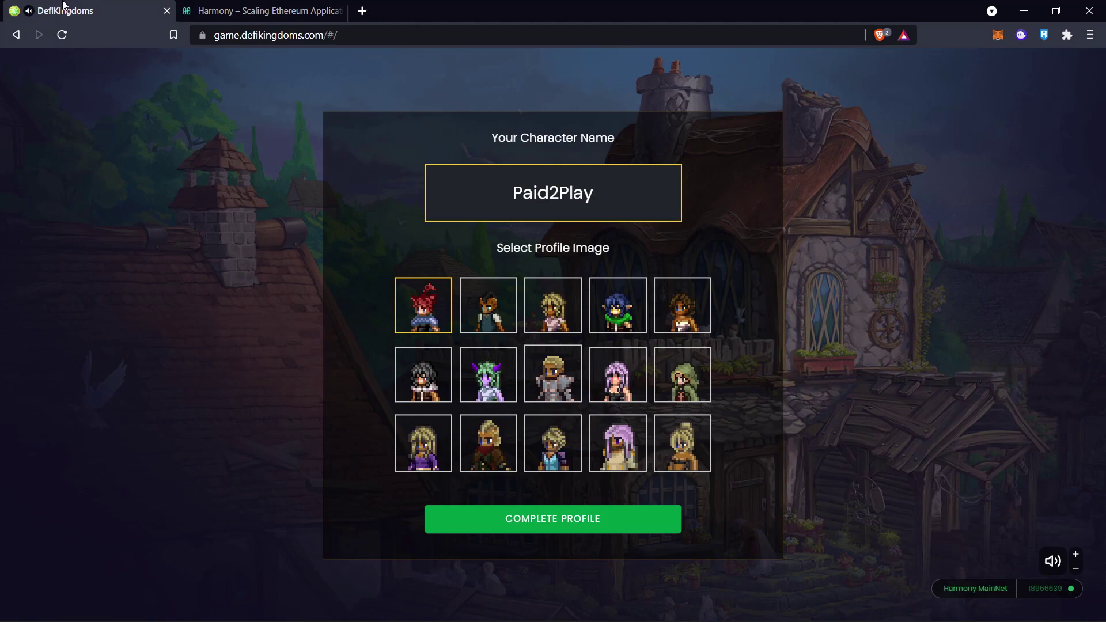
{"action": "left_click", "coordinate": [252, 19]}
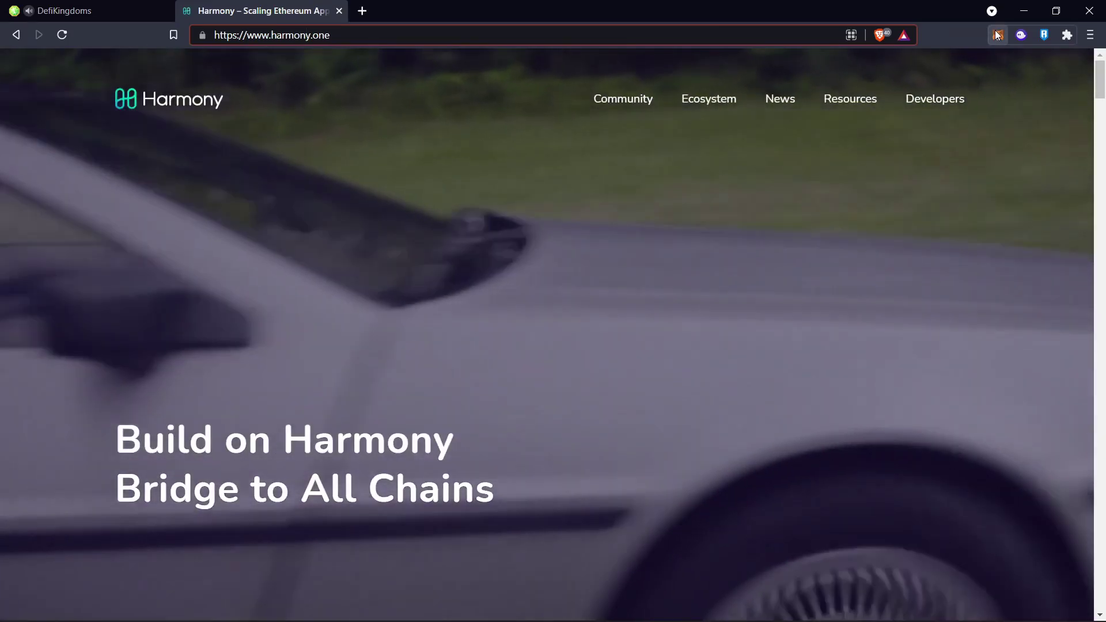
{"action": "left_click", "coordinate": [998, 35]}
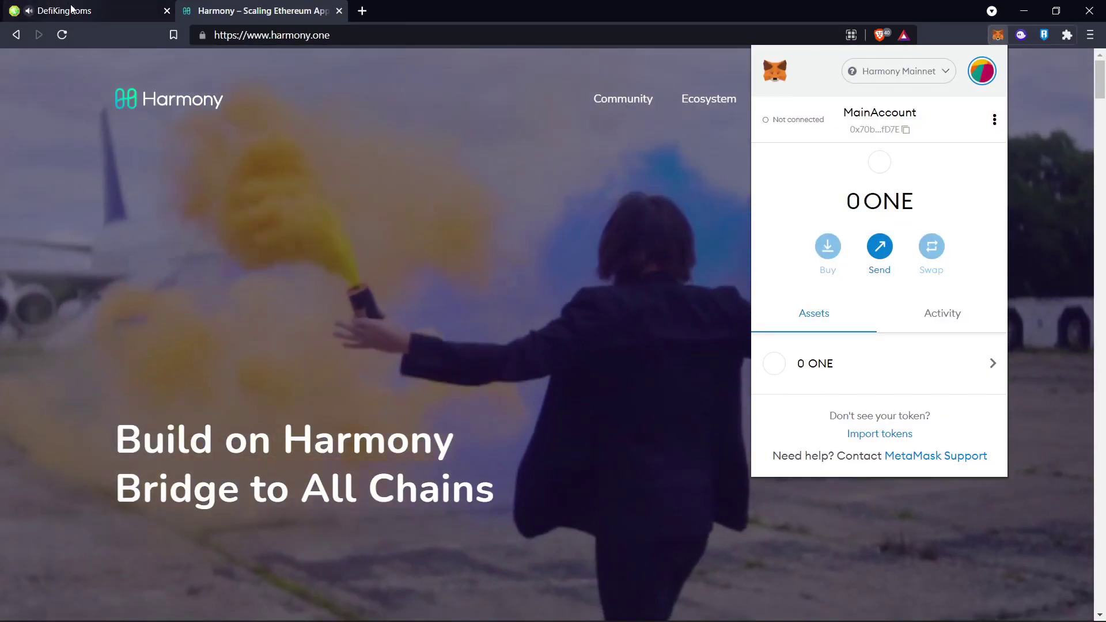
{"action": "left_click", "coordinate": [72, 9]}
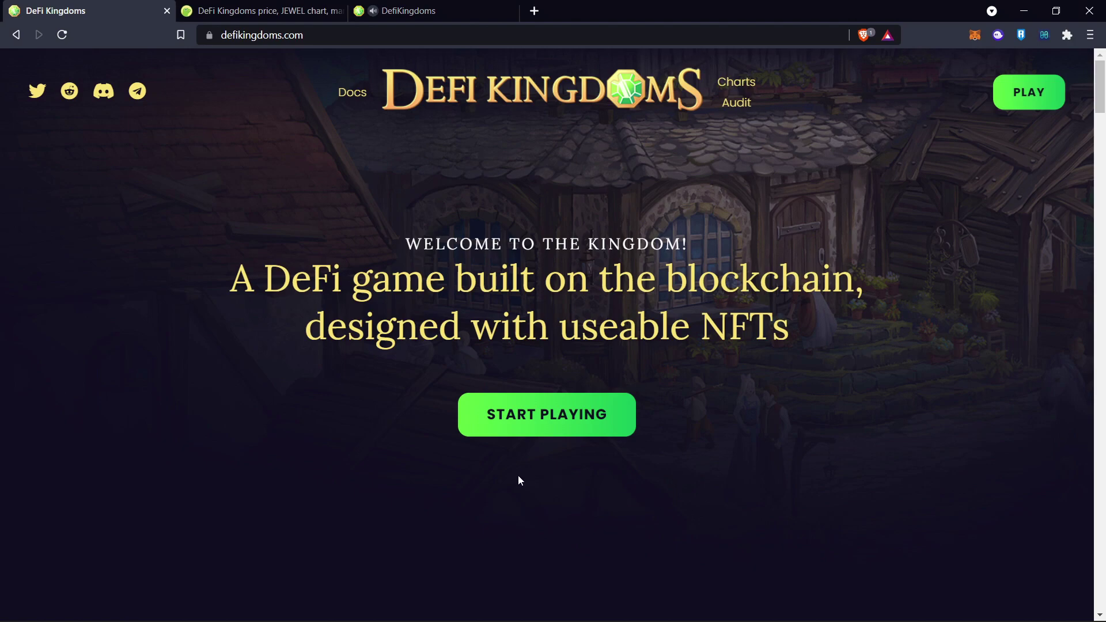
- Scroll the defikingdoms.com page past JEWEL to the Heroes, Land, Buildings and Equipment cards
{"action": "scroll", "coordinate": [509, 478], "scroll_direction": "down", "scroll_amount": 5}
{"action": "scroll", "coordinate": [494, 478], "scroll_direction": "down", "scroll_amount": 1}
{"action": "scroll", "coordinate": [480, 469], "scroll_direction": "down", "scroll_amount": 1}
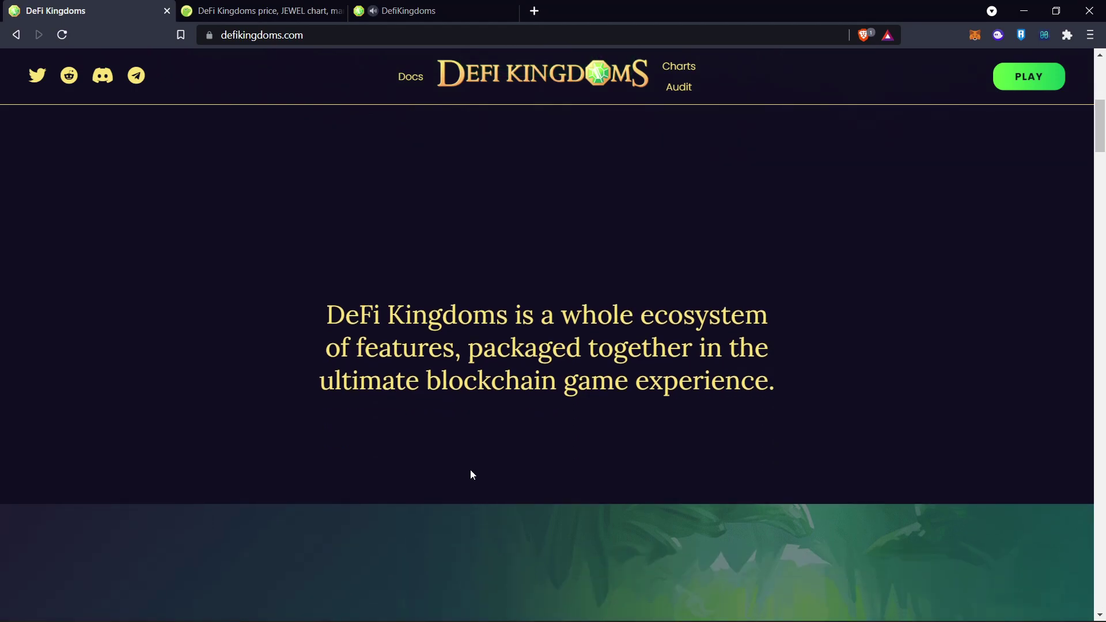
{"action": "scroll", "coordinate": [471, 470], "scroll_direction": "down", "scroll_amount": 1}
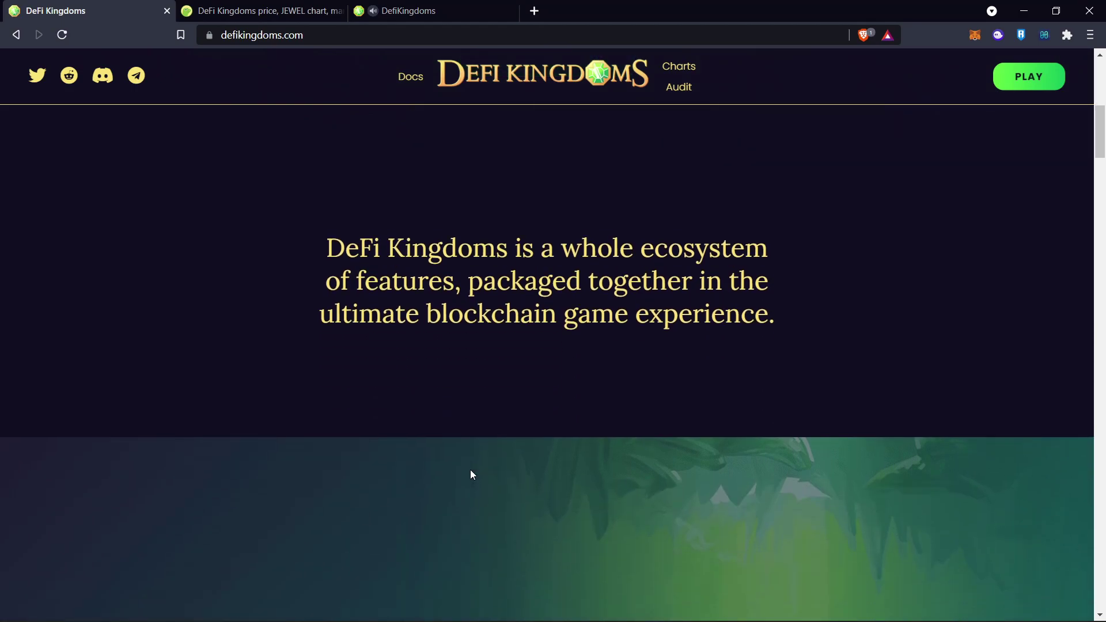
{"action": "scroll", "coordinate": [470, 471], "scroll_direction": "down", "scroll_amount": 4}
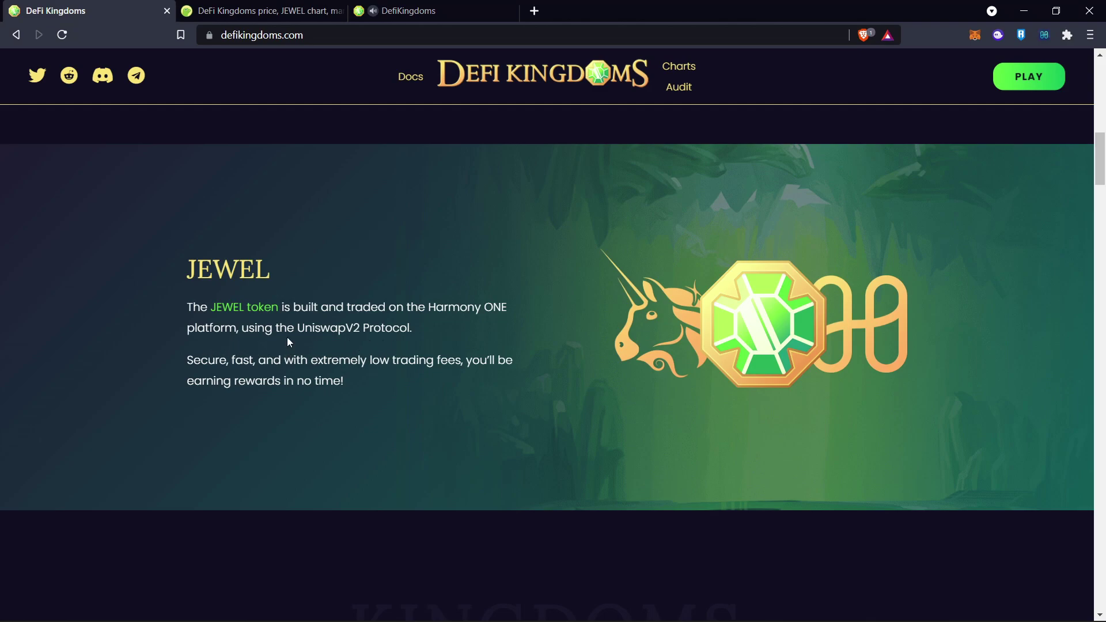
{"action": "left_click_drag", "start_coordinate": [312, 365], "coordinate": [436, 366]}
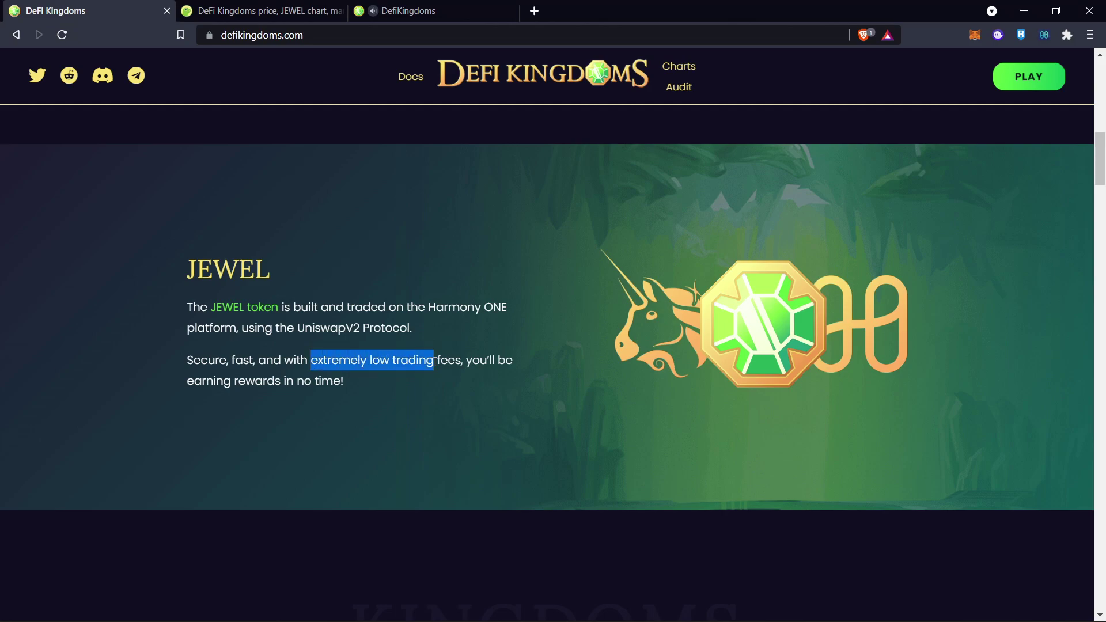
{"action": "scroll", "coordinate": [434, 366], "scroll_direction": "down", "scroll_amount": 5}
{"action": "scroll", "coordinate": [434, 367], "scroll_direction": "down", "scroll_amount": 2}
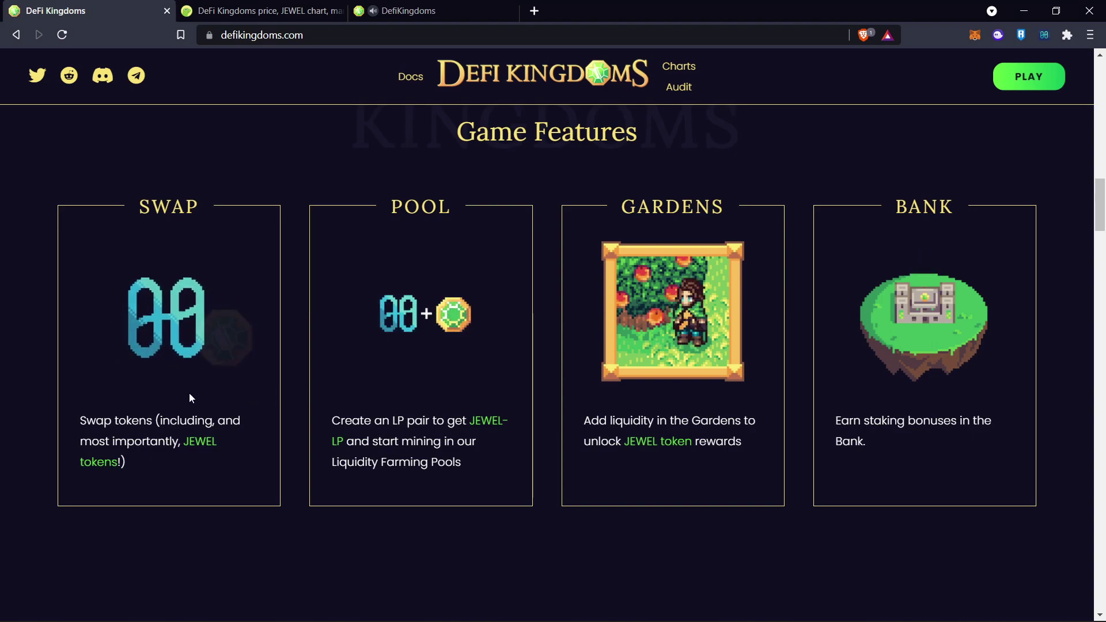
{"action": "scroll", "coordinate": [195, 396], "scroll_direction": "down", "scroll_amount": 3}
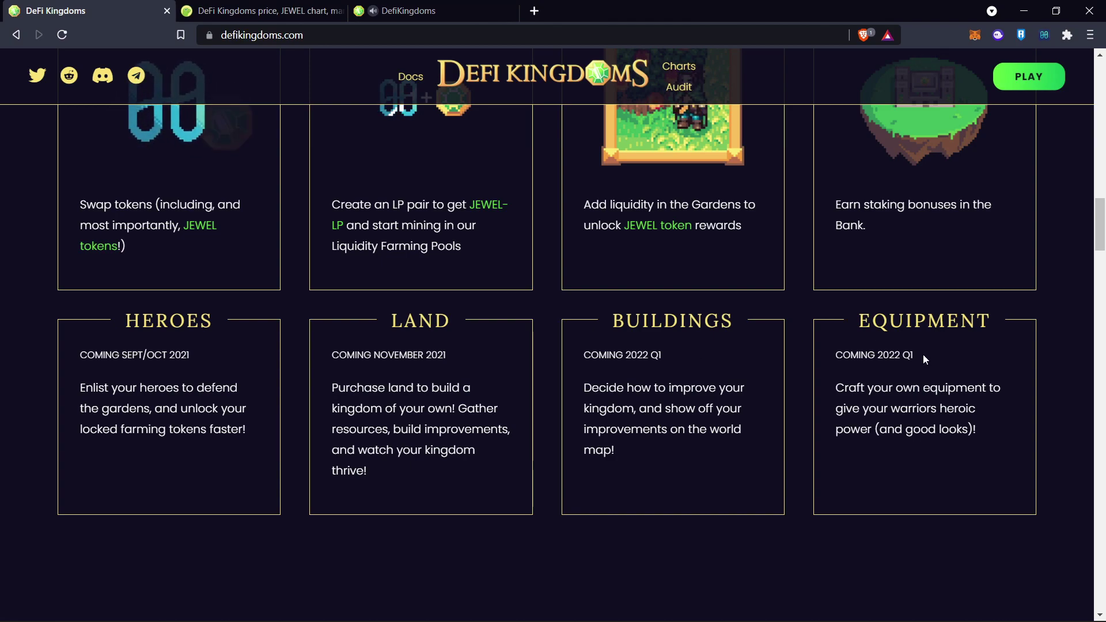
- Scroll through the 2021–2022 roadmap timeline on the DeFi Kingdoms homepage
{"action": "scroll", "coordinate": [922, 354], "scroll_direction": "down", "scroll_amount": 7}
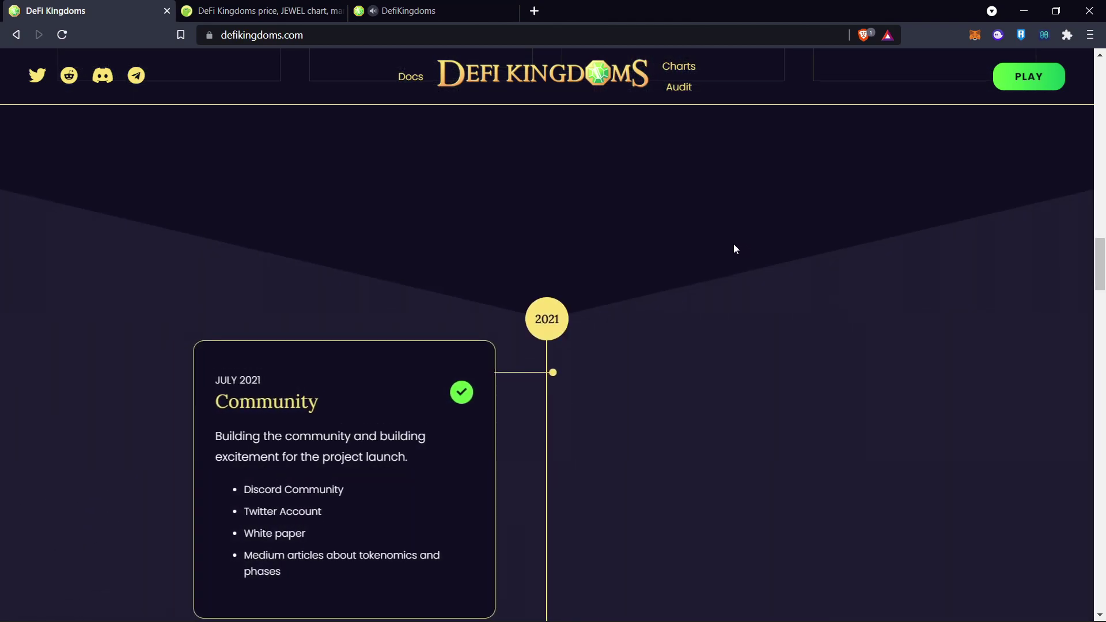
{"action": "scroll", "coordinate": [732, 245], "scroll_direction": "down", "scroll_amount": 3}
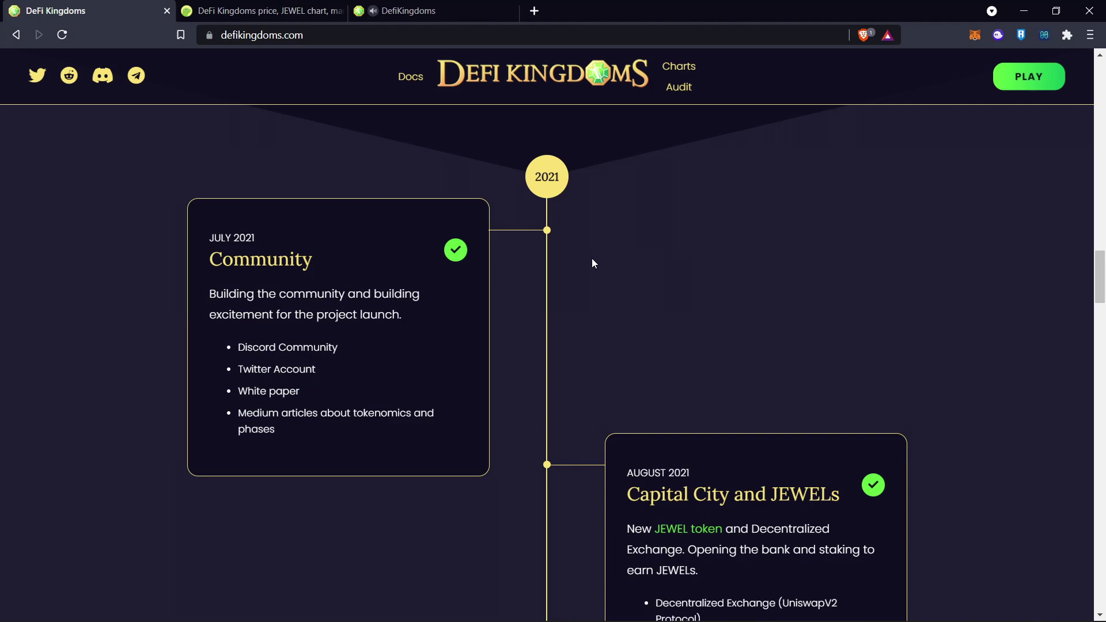
{"action": "scroll", "coordinate": [593, 259], "scroll_direction": "down", "scroll_amount": 3}
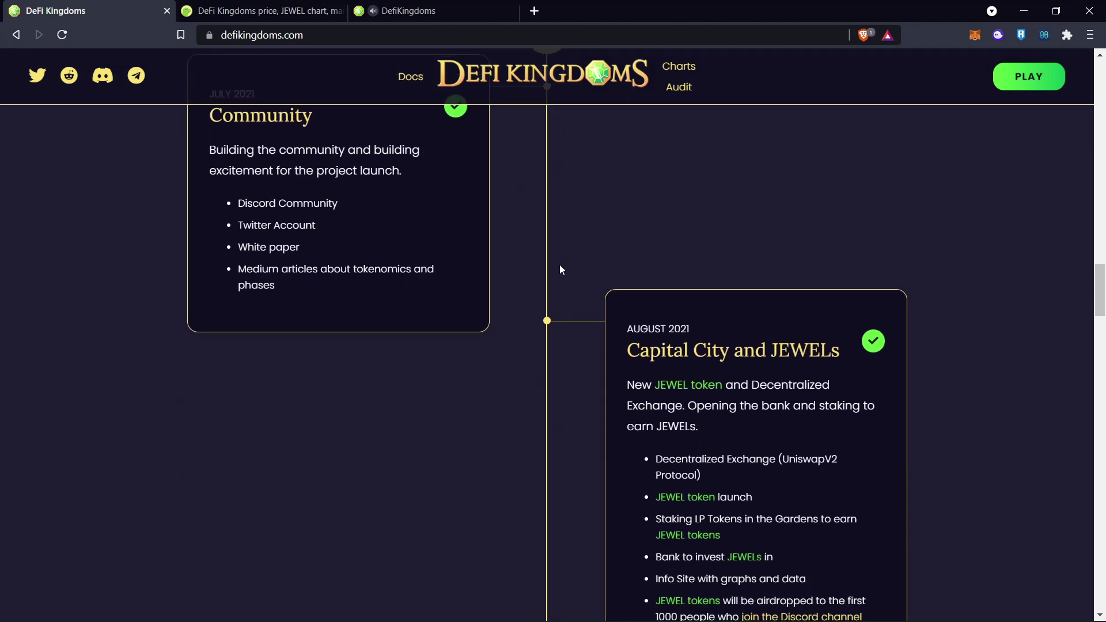
{"action": "scroll", "coordinate": [560, 270], "scroll_direction": "down", "scroll_amount": 3}
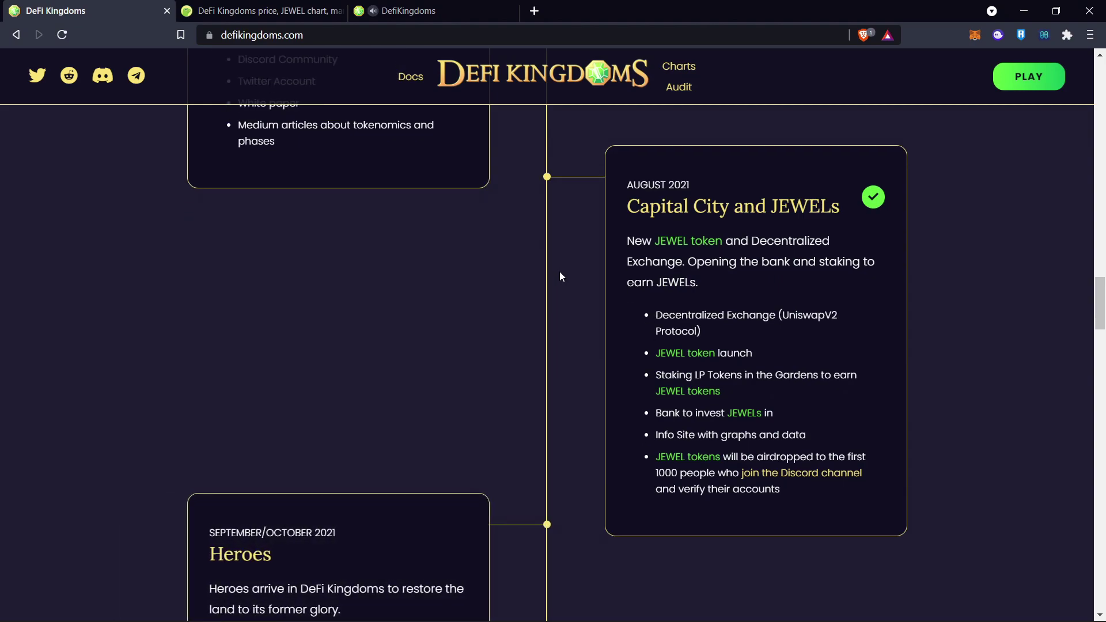
{"action": "scroll", "coordinate": [560, 276], "scroll_direction": "down", "scroll_amount": 3}
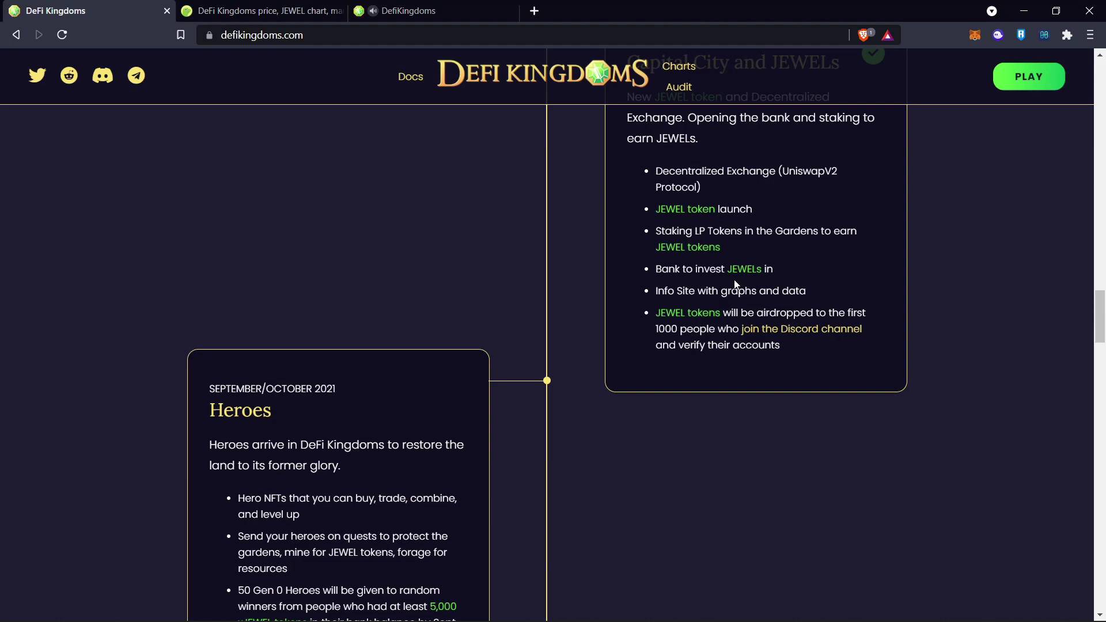
{"action": "scroll", "coordinate": [730, 282], "scroll_direction": "down", "scroll_amount": 1}
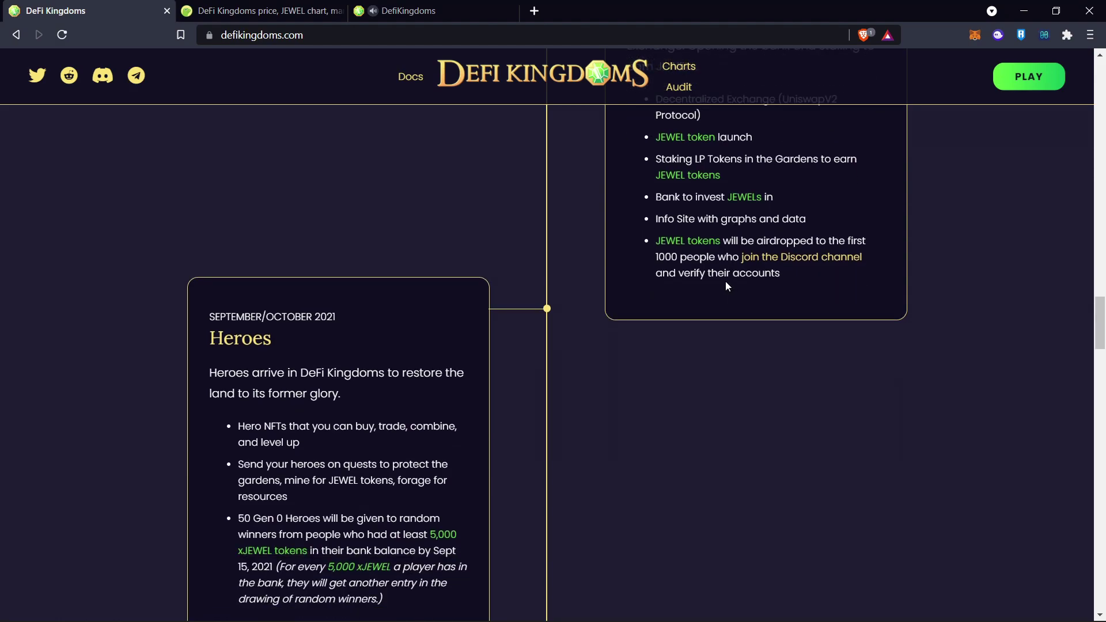
{"action": "scroll", "coordinate": [424, 285], "scroll_direction": "down", "scroll_amount": 2}
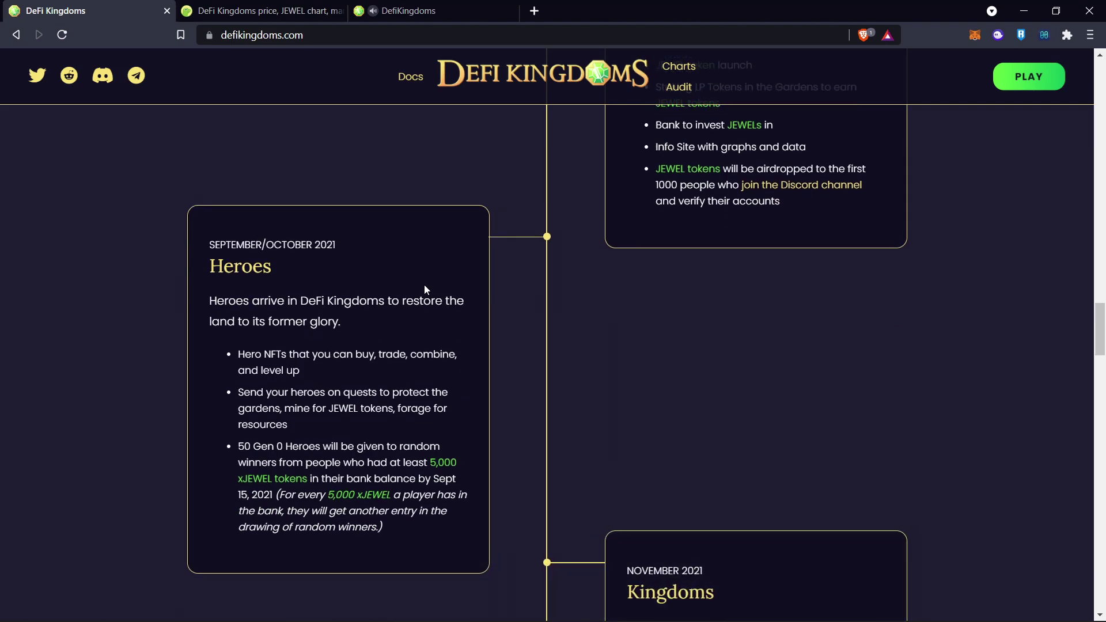
{"action": "scroll", "coordinate": [398, 287], "scroll_direction": "down", "scroll_amount": 1}
{"action": "scroll", "coordinate": [390, 293], "scroll_direction": "down", "scroll_amount": 1}
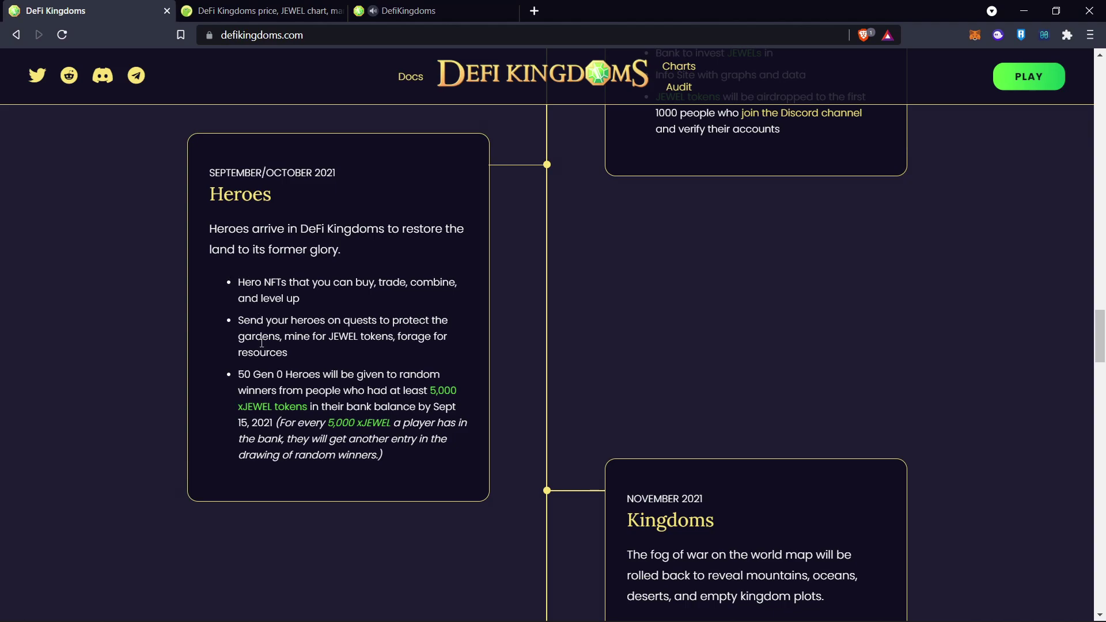
- Continue down to The Royal Scroll section and the Listings section showing CoinGecko
{"action": "scroll", "coordinate": [266, 385], "scroll_direction": "down", "scroll_amount": 2}
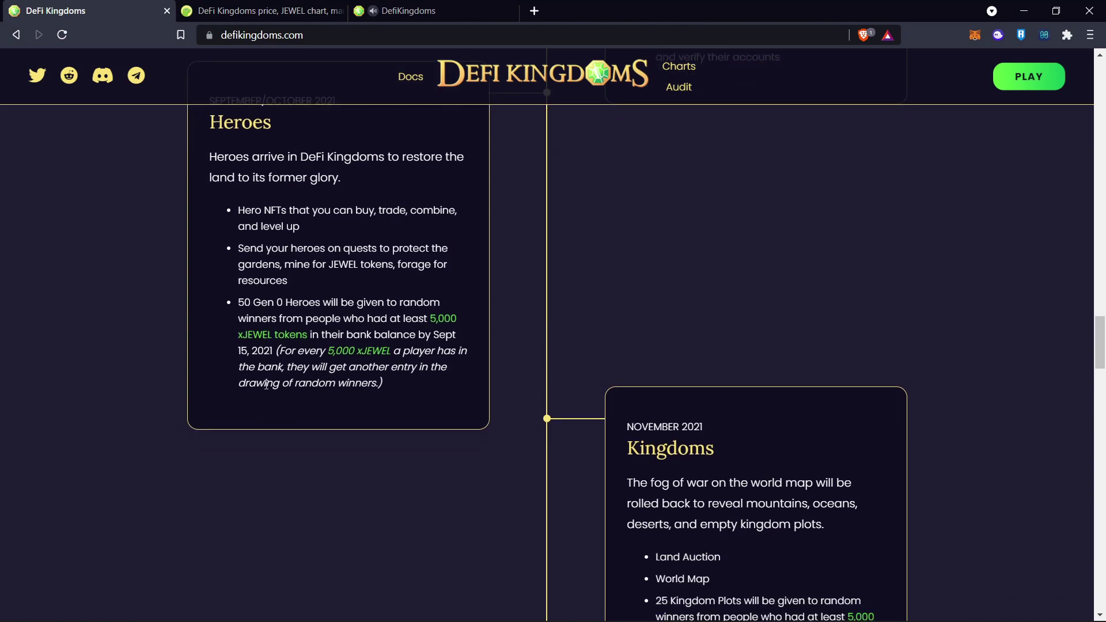
{"action": "scroll", "coordinate": [265, 385], "scroll_direction": "down", "scroll_amount": 3}
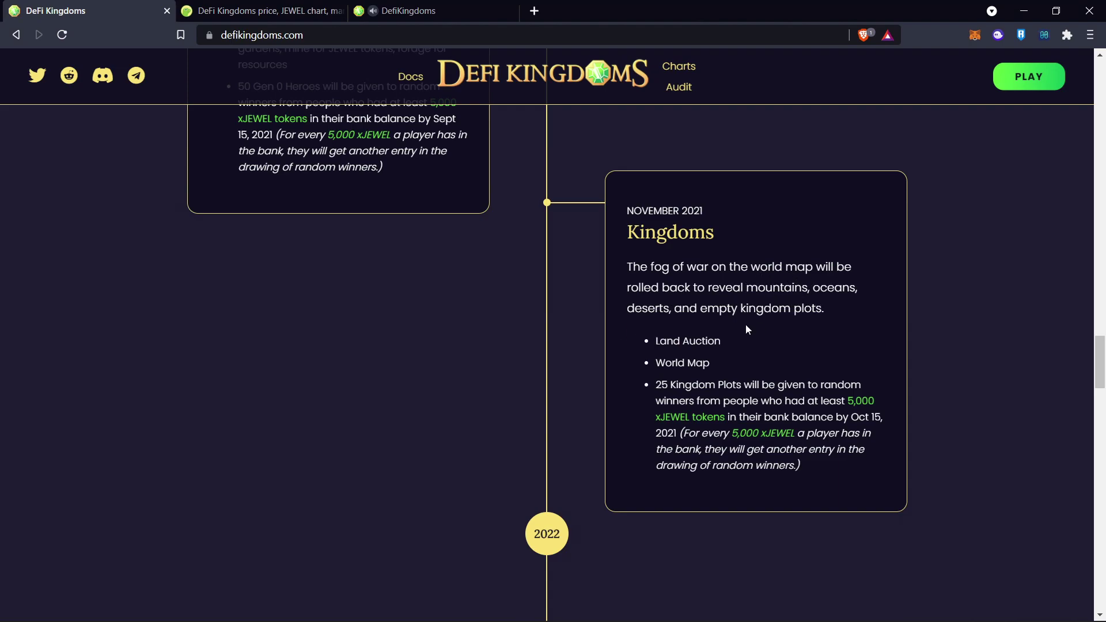
{"action": "scroll", "coordinate": [747, 330], "scroll_direction": "down", "scroll_amount": 1}
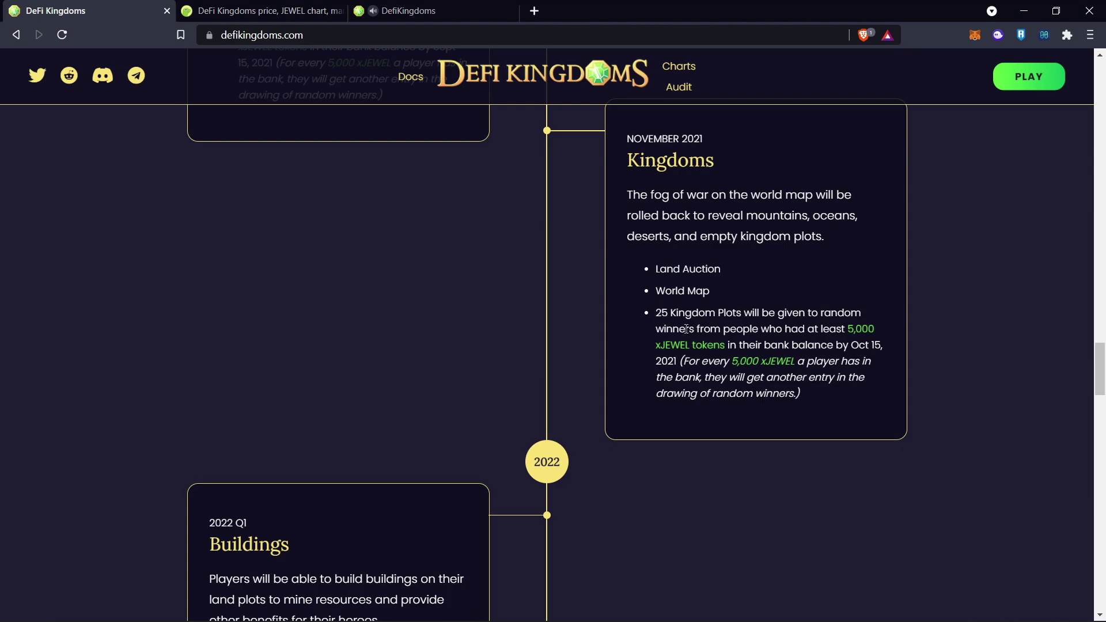
{"action": "scroll", "coordinate": [726, 332], "scroll_direction": "down", "scroll_amount": 5}
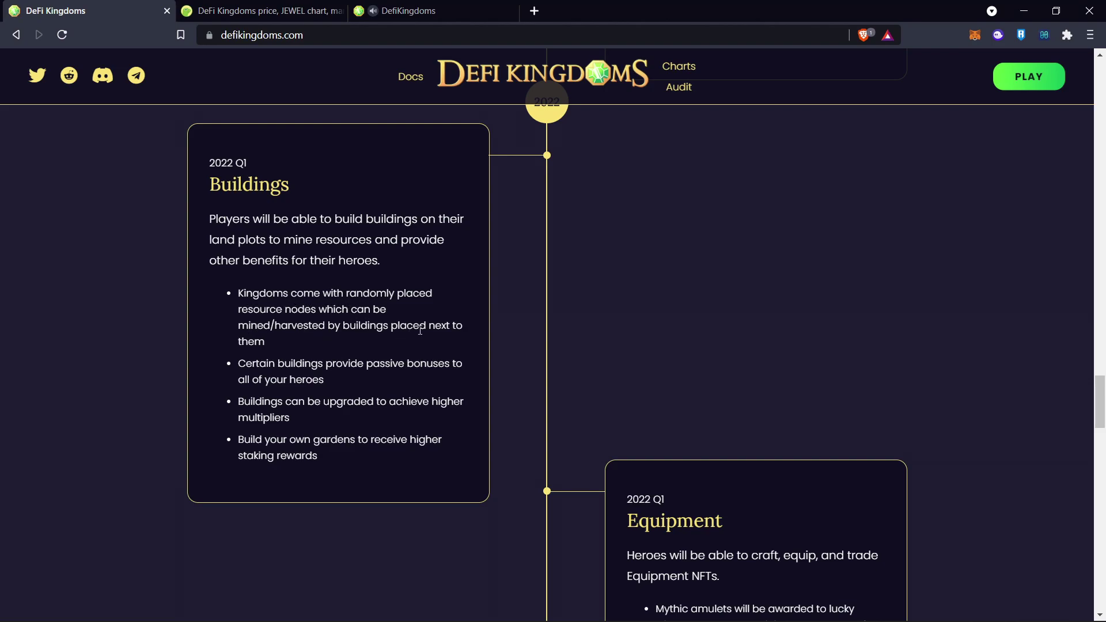
{"action": "scroll", "coordinate": [364, 344], "scroll_direction": "down", "scroll_amount": 5}
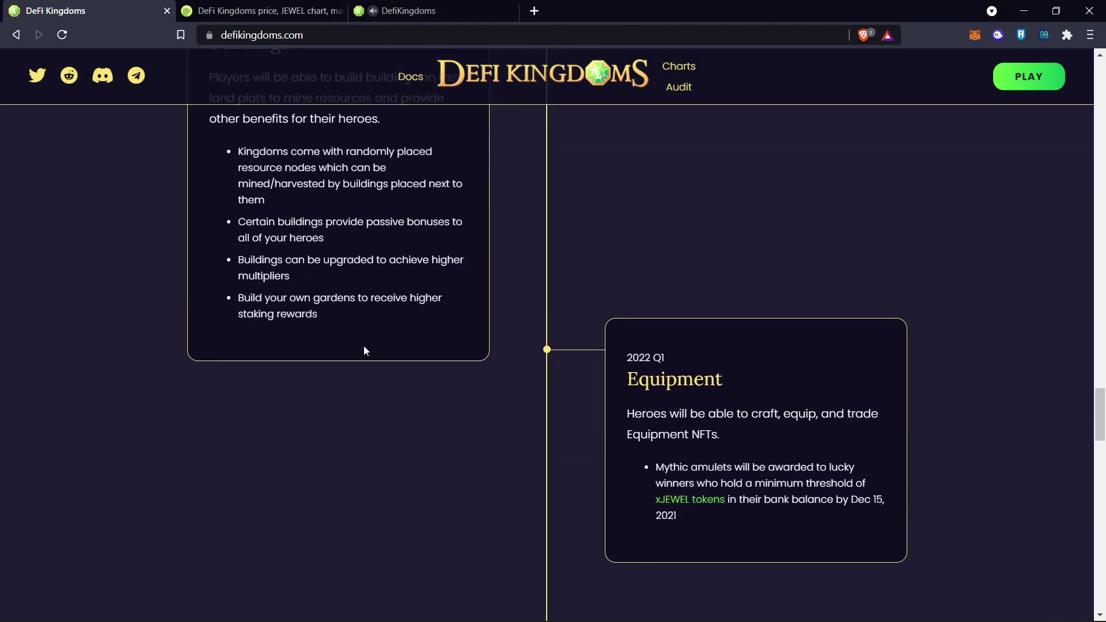
{"action": "scroll", "coordinate": [393, 382], "scroll_direction": "up", "scroll_amount": 6}
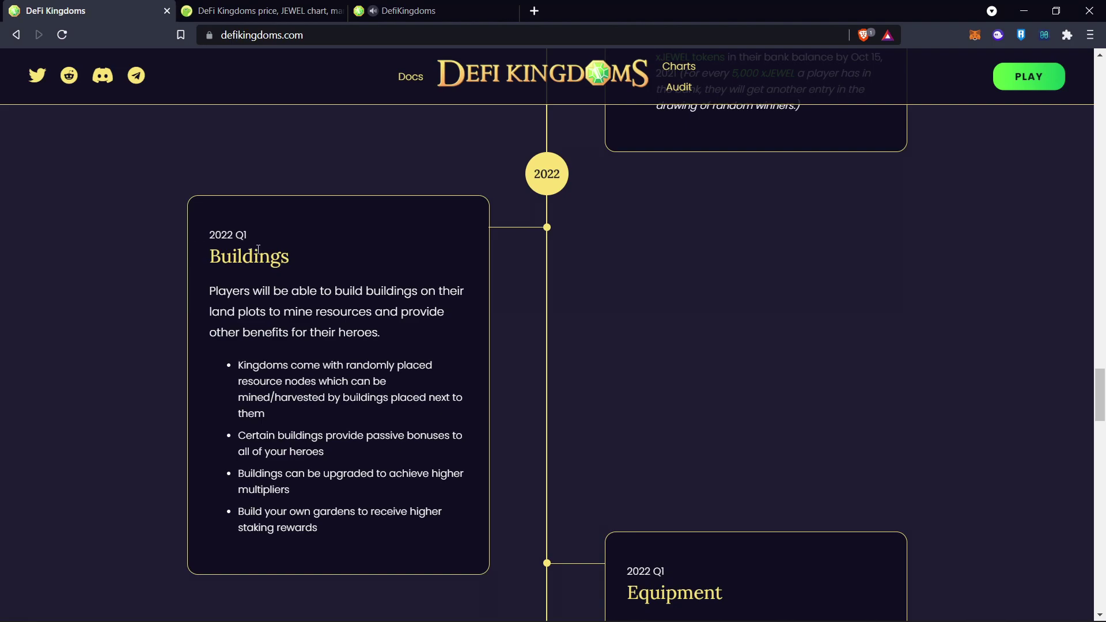
{"action": "scroll", "coordinate": [296, 285], "scroll_direction": "down", "scroll_amount": 5}
{"action": "scroll", "coordinate": [302, 251], "scroll_direction": "down", "scroll_amount": 10}
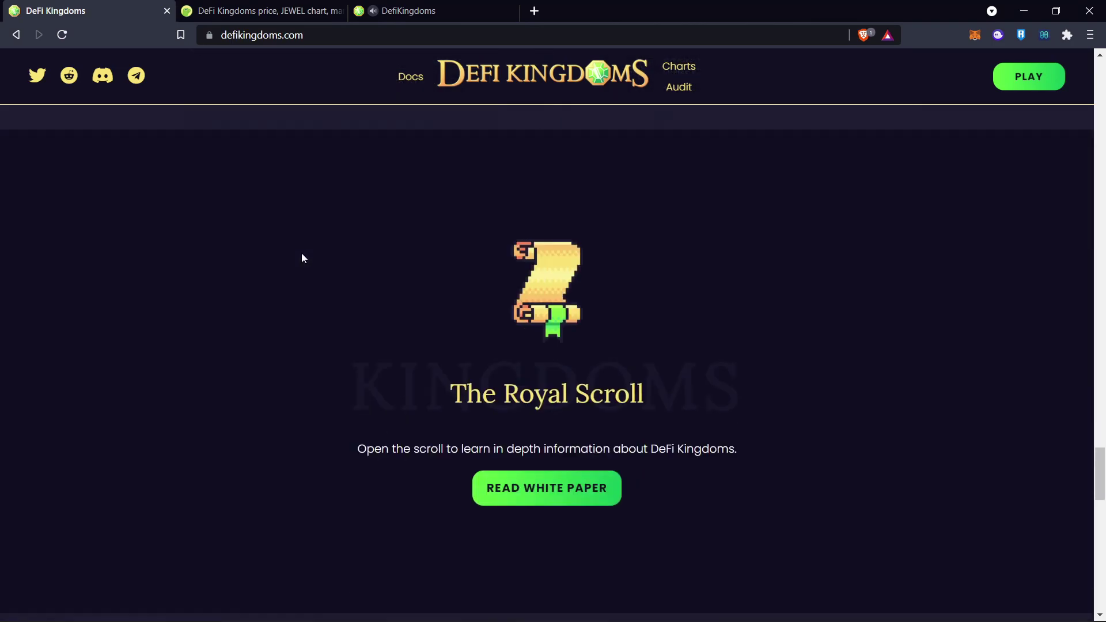
{"action": "scroll", "coordinate": [331, 263], "scroll_direction": "down", "scroll_amount": 5}
{"action": "scroll", "coordinate": [331, 263], "scroll_direction": "up", "scroll_amount": 3}
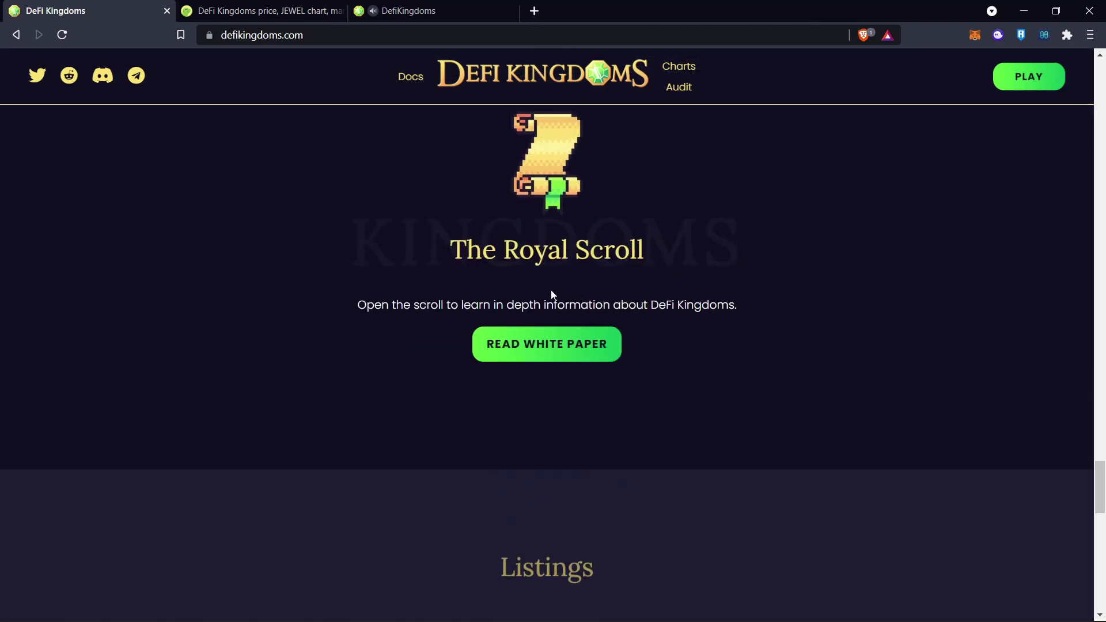
{"action": "scroll", "coordinate": [531, 306], "scroll_direction": "down", "scroll_amount": 4}
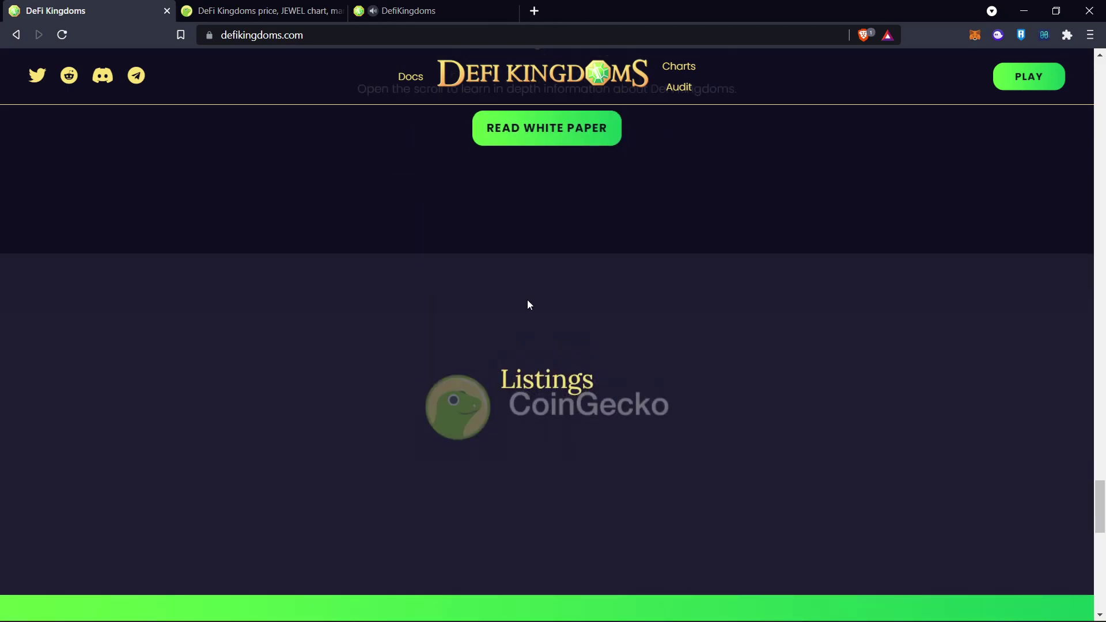
{"action": "scroll", "coordinate": [528, 306], "scroll_direction": "down", "scroll_amount": 4}
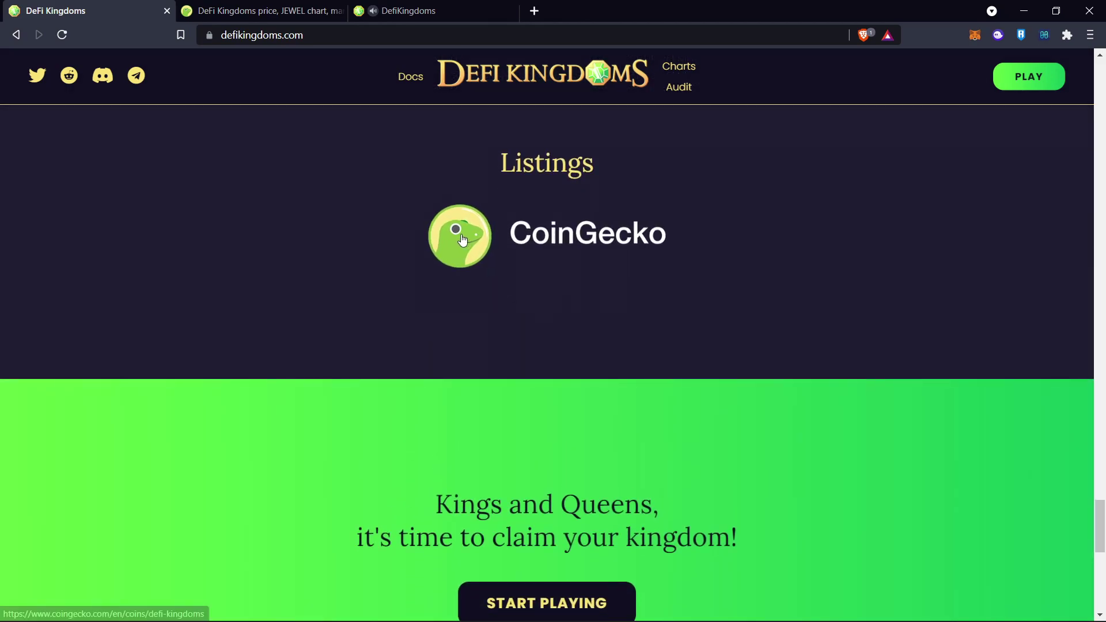
- Set CoinGecko's DeFi Kingdoms (JEWEL) price chart to the 30-day range
{"action": "left_click", "coordinate": [277, 11]}
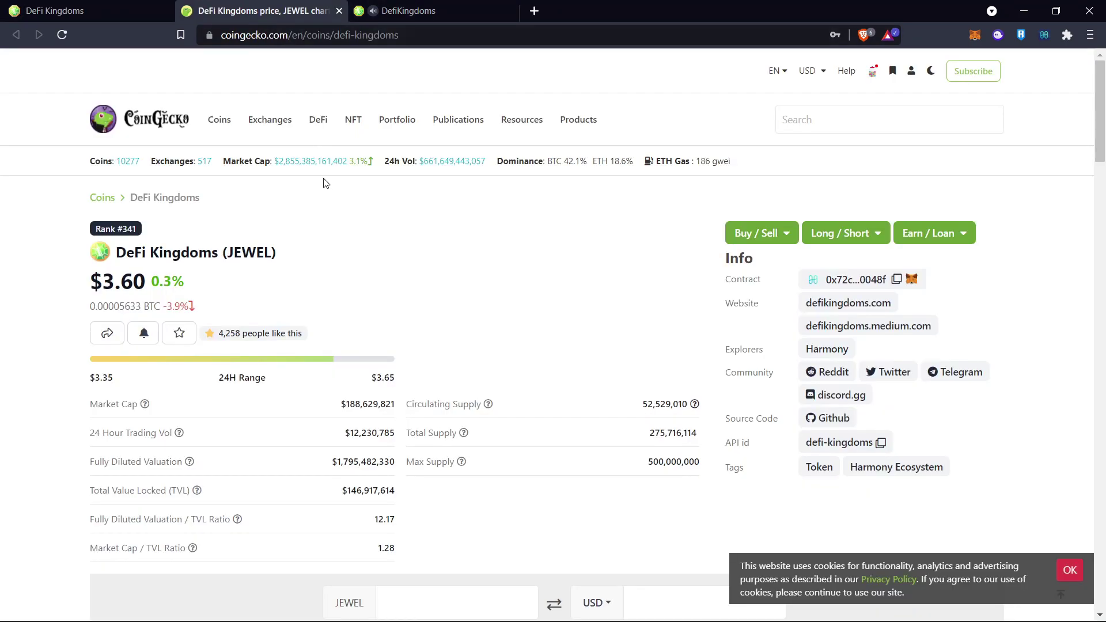
{"action": "scroll", "coordinate": [316, 269], "scroll_direction": "down", "scroll_amount": 2}
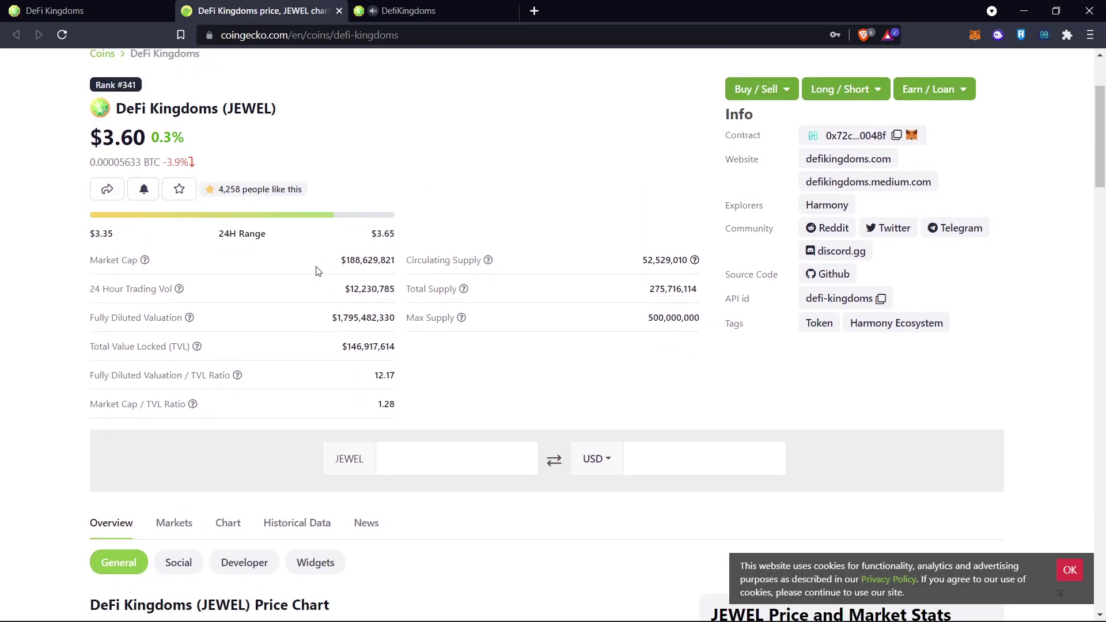
{"action": "scroll", "coordinate": [317, 271], "scroll_direction": "down", "scroll_amount": 8}
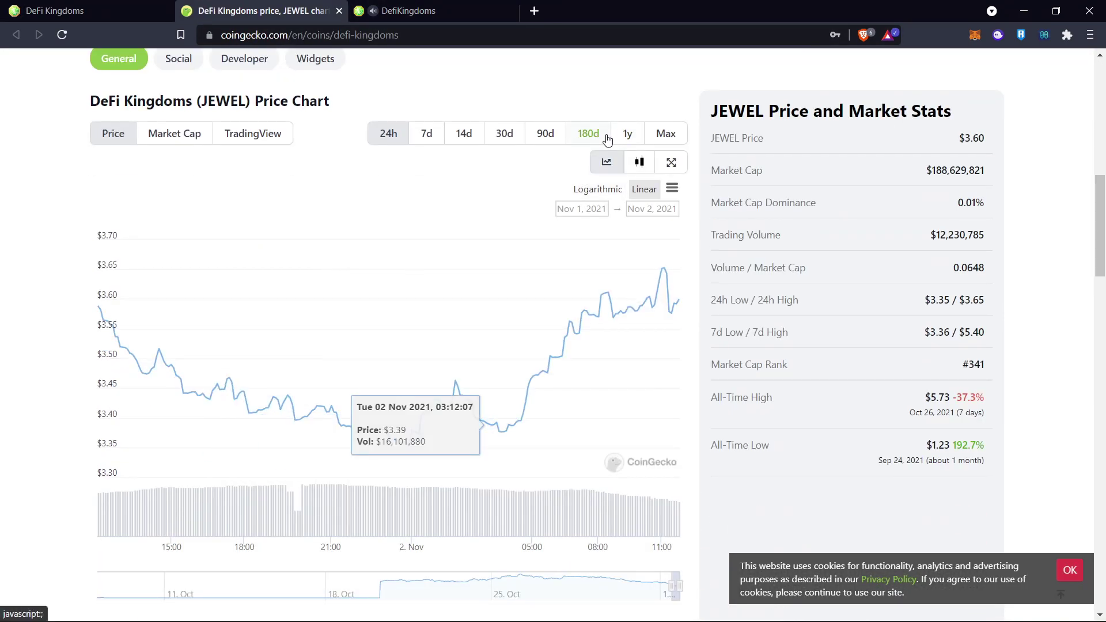
{"action": "left_click", "coordinate": [505, 135]}
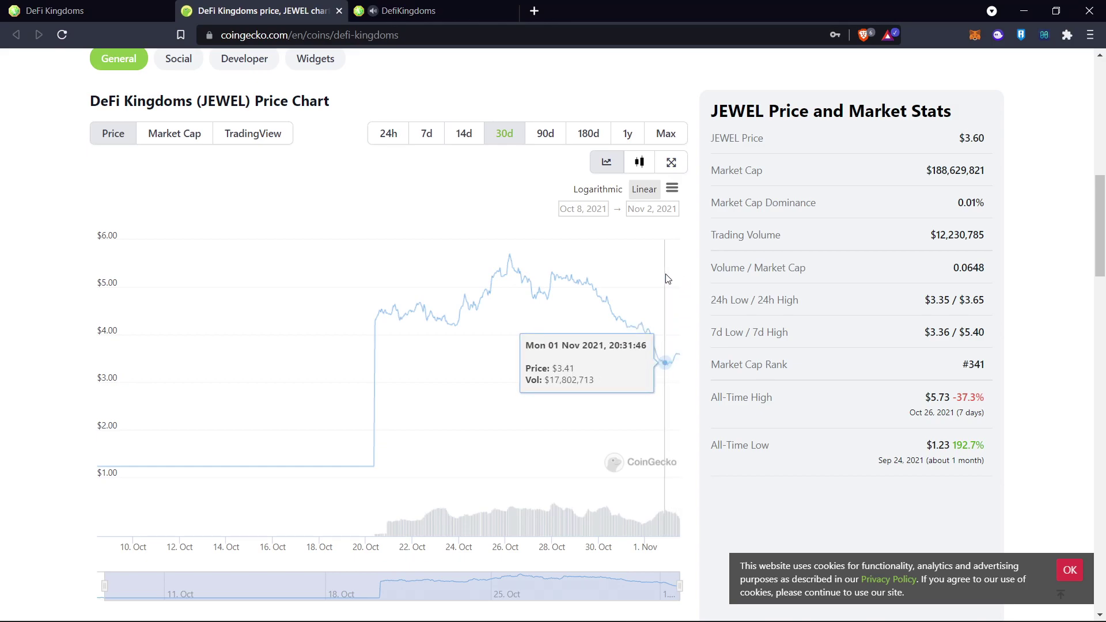
{"action": "scroll", "coordinate": [588, 294], "scroll_direction": "up", "scroll_amount": 10}
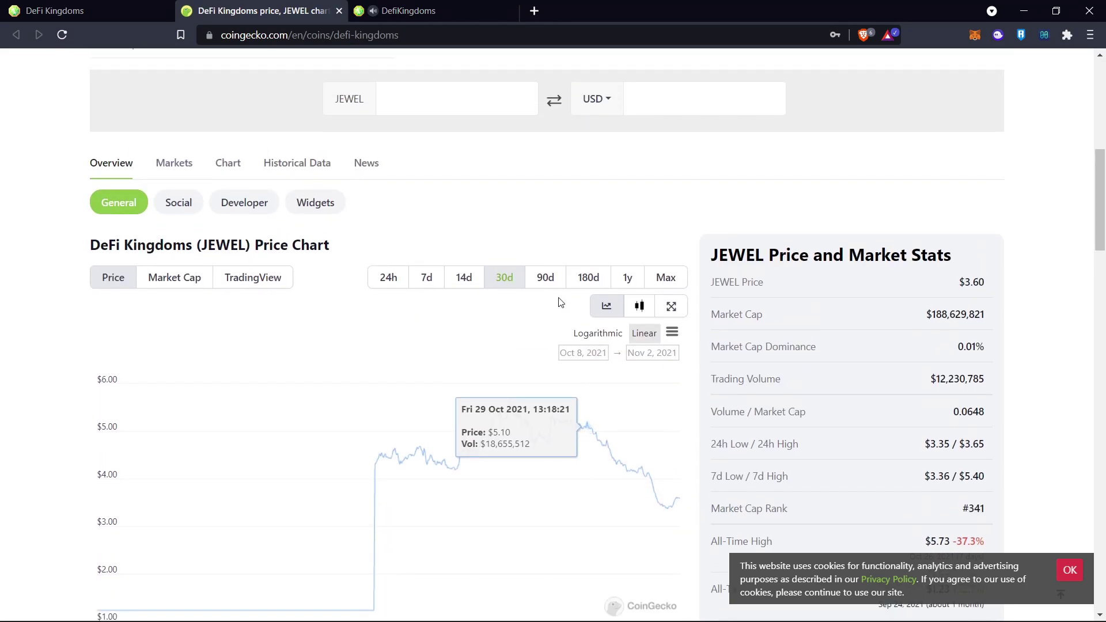
{"action": "scroll", "coordinate": [558, 302], "scroll_direction": "up", "scroll_amount": 1}
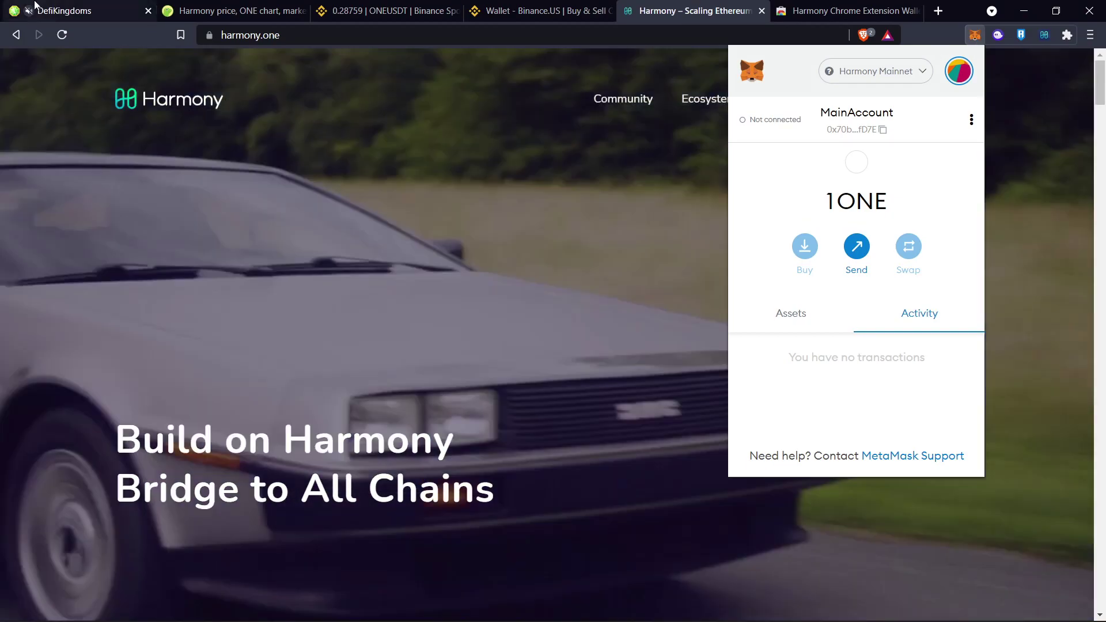
- Dismiss the MetaMask popup showing 1 ONE by returning to the DefiKingdoms tab
{"action": "left_click", "coordinate": [39, 7]}
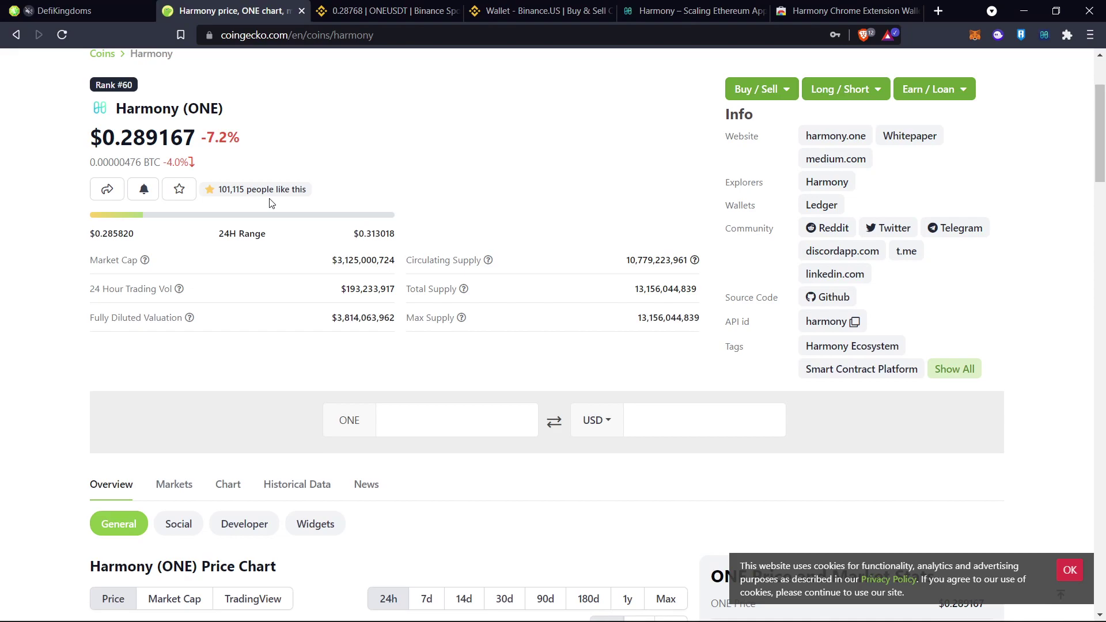
- Review the trading pairs on CoinGecko's Harmony (ONE) page, then open the Harmony extension's store listing
{"action": "key", "text": "ctrl+Tab"}
{"action": "scroll", "coordinate": [271, 205], "scroll_direction": "down", "scroll_amount": 2}
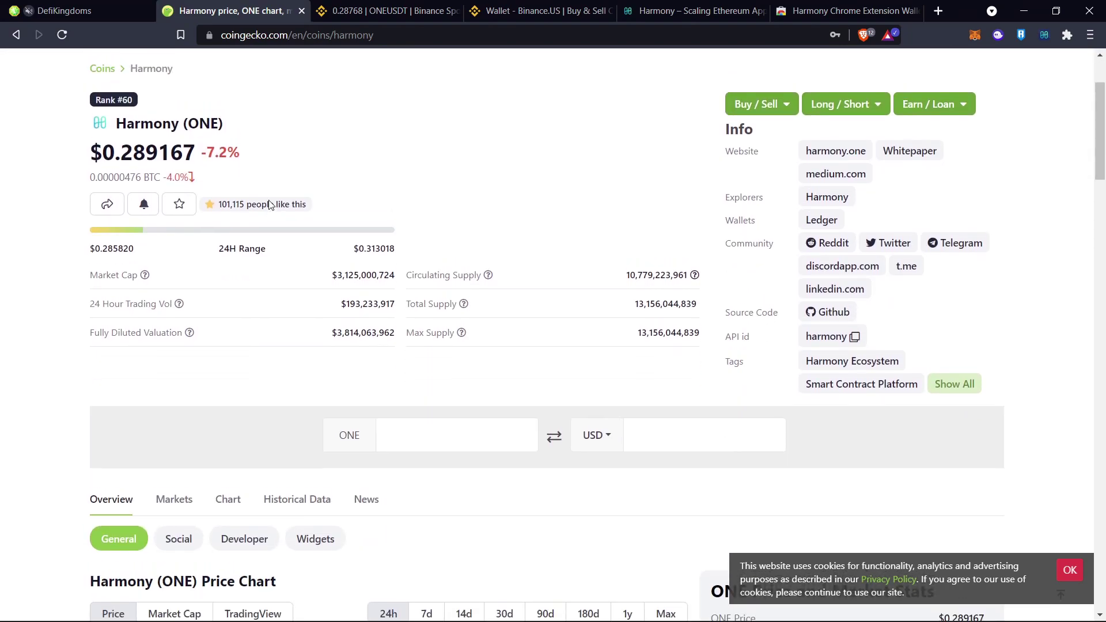
{"action": "scroll", "coordinate": [270, 205], "scroll_direction": "up", "scroll_amount": 2}
{"action": "scroll", "coordinate": [270, 205], "scroll_direction": "down", "scroll_amount": 12}
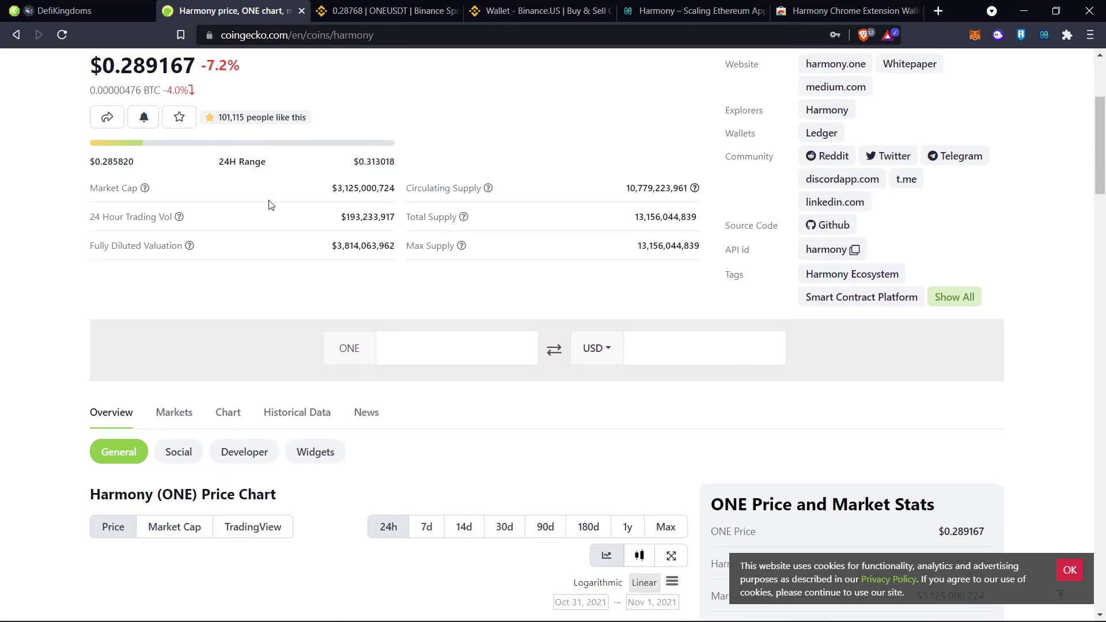
{"action": "scroll", "coordinate": [271, 205], "scroll_direction": "down", "scroll_amount": 10}
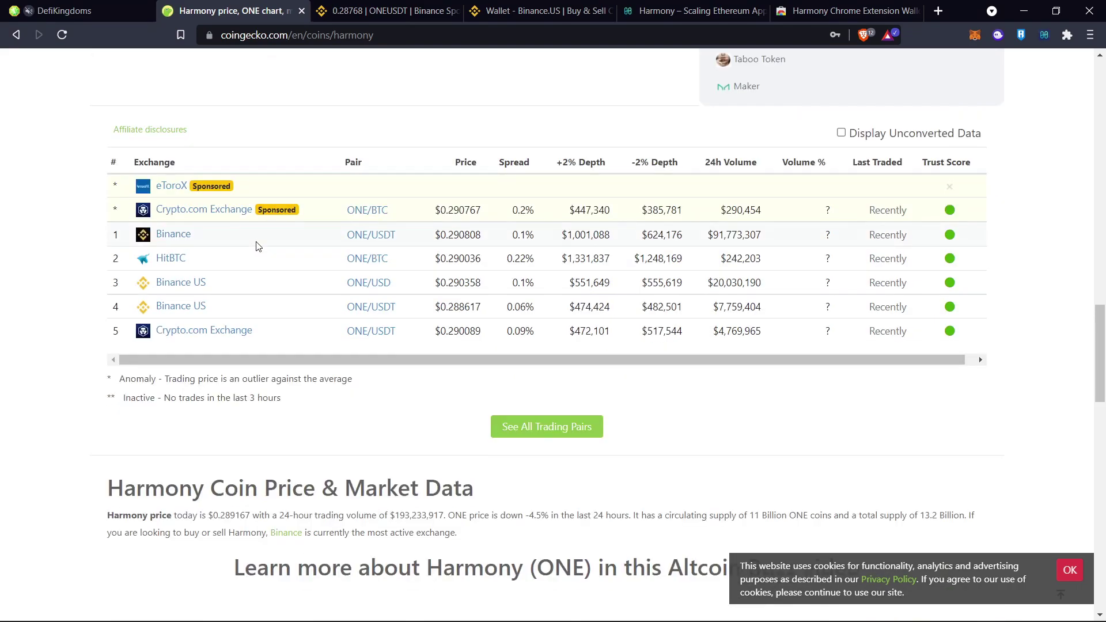
{"action": "scroll", "coordinate": [180, 292], "scroll_direction": "up", "scroll_amount": 1}
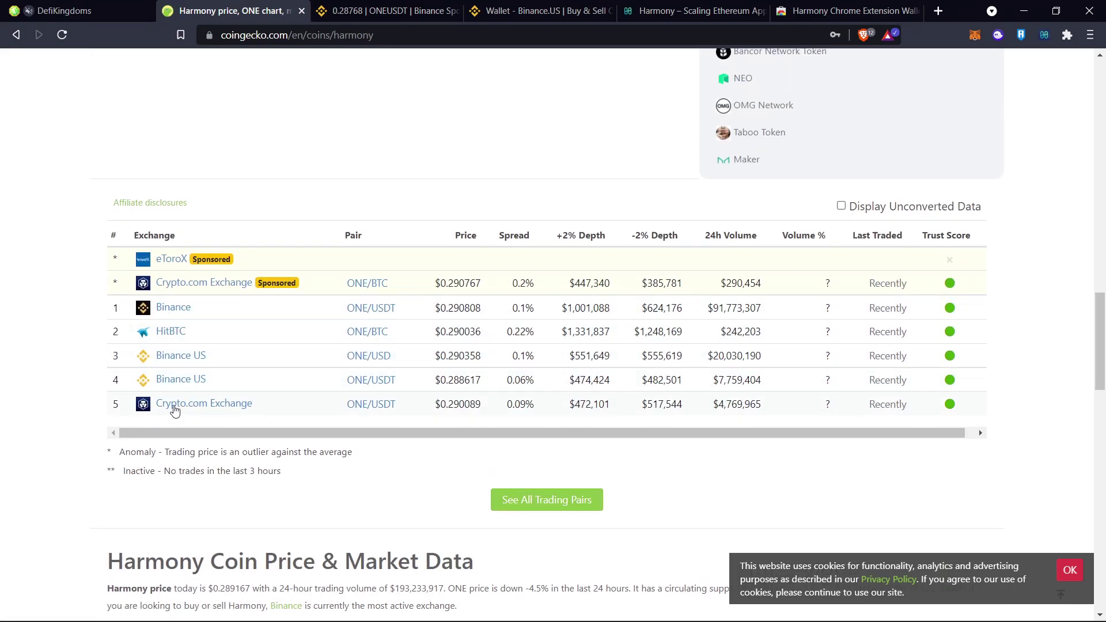
{"action": "scroll", "coordinate": [173, 406], "scroll_direction": "up", "scroll_amount": 20}
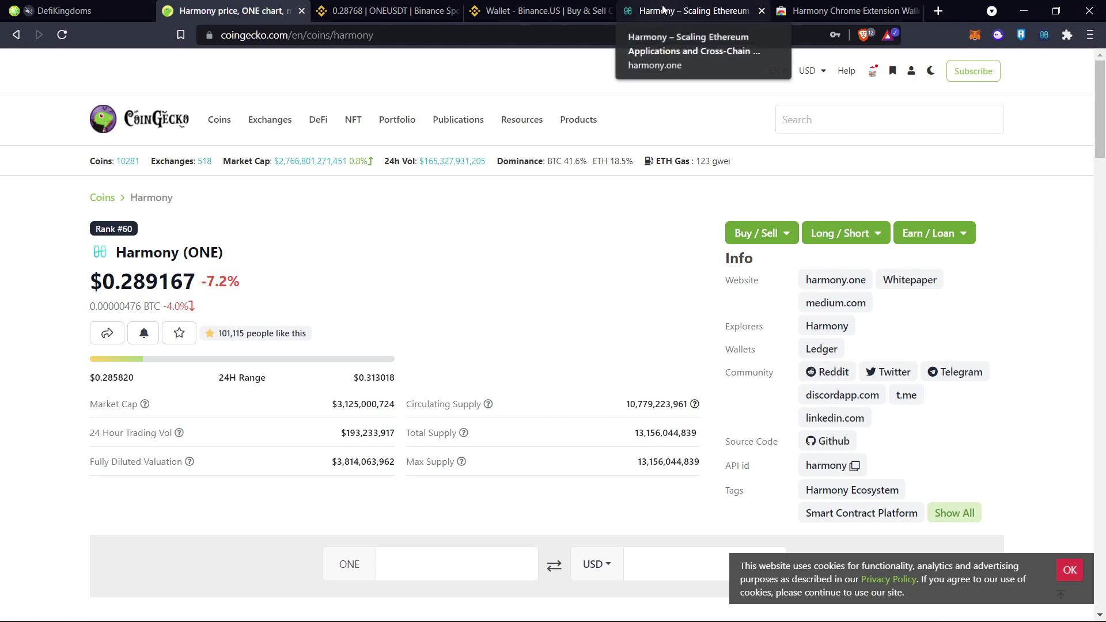
{"action": "left_click", "coordinate": [814, 11]}
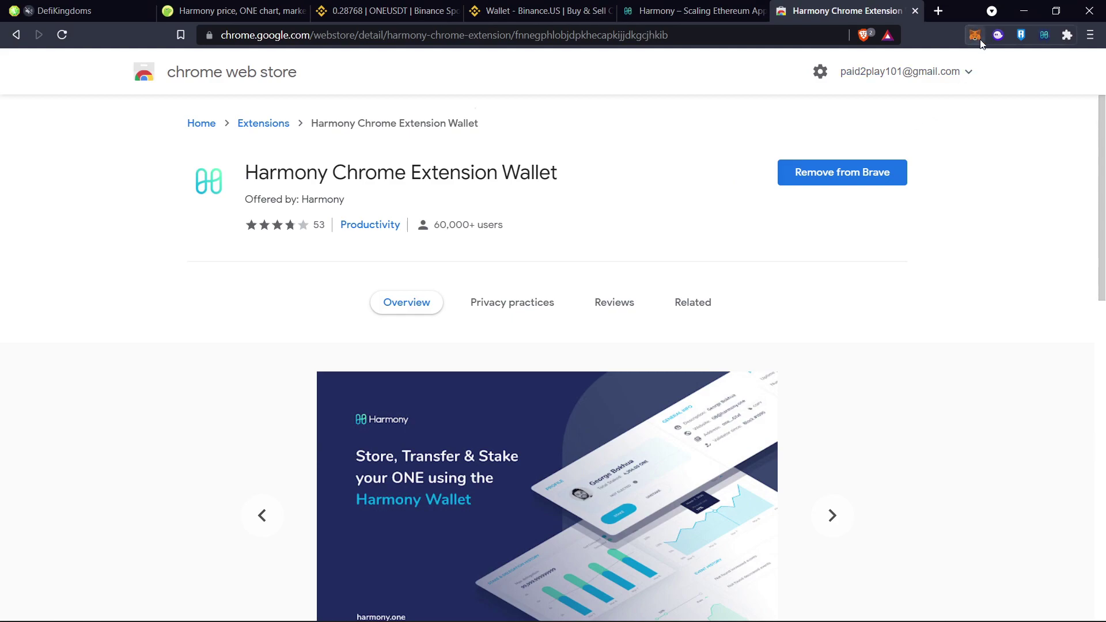
- Check the Harmony extension wallet's 228.7690 ONE balance, then return to Binance.US
{"action": "left_click", "coordinate": [1046, 35]}
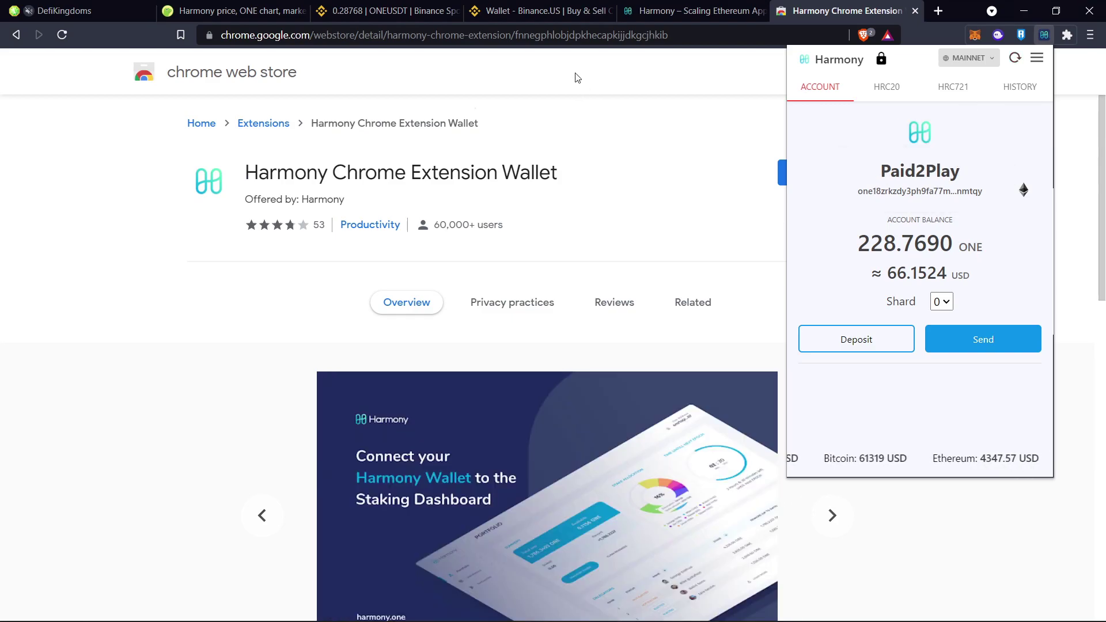
{"action": "left_click", "coordinate": [549, 16]}
- Copy the Harmony extension wallet's address
{"action": "left_click", "coordinate": [380, 10]}
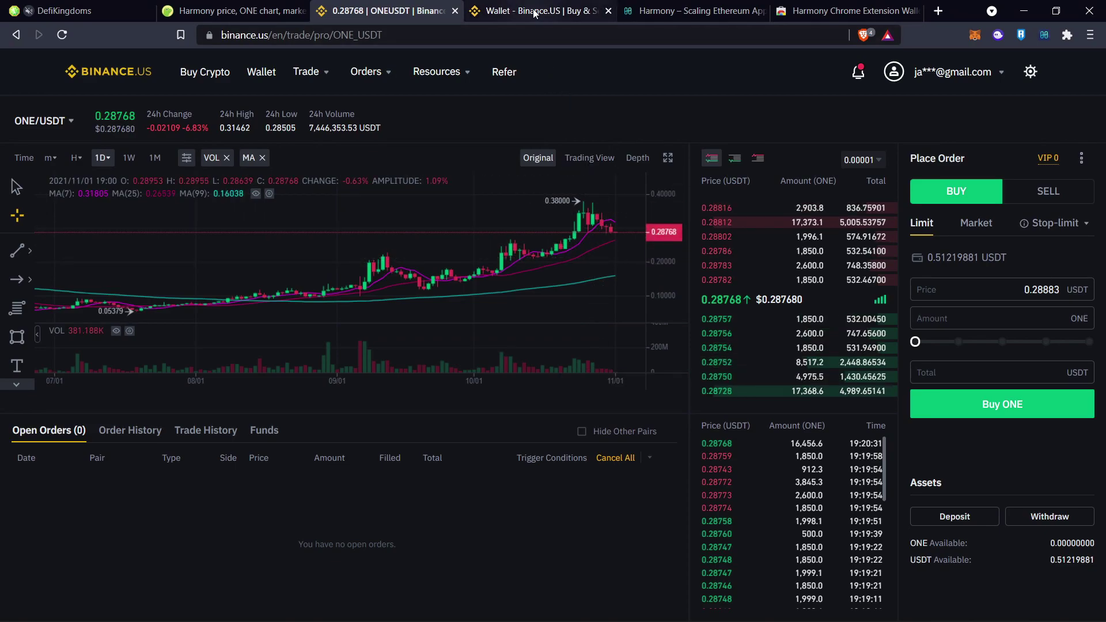
{"action": "left_click", "coordinate": [1044, 36]}
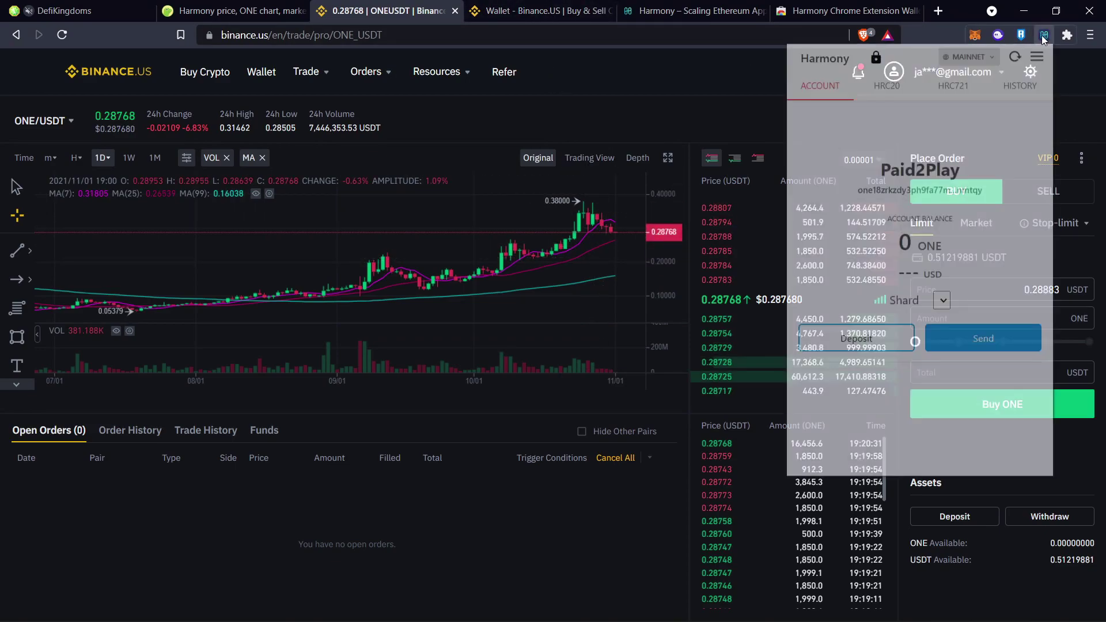
{"action": "left_click", "coordinate": [903, 190]}
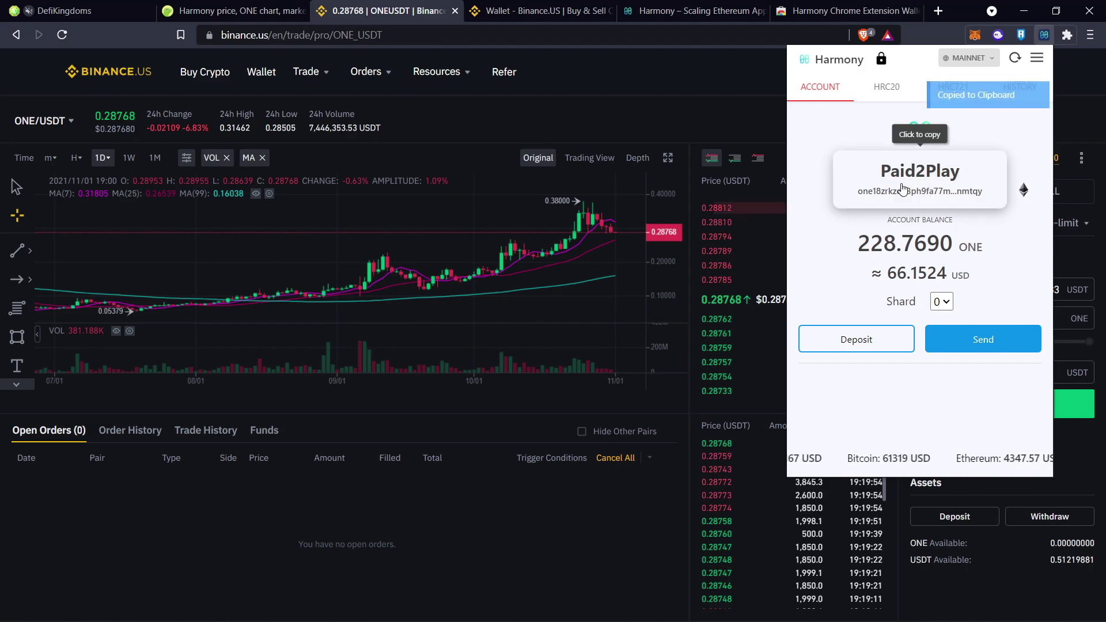
- Start a ONE withdrawal on Binance.US using the ONE network
{"action": "left_click", "coordinate": [510, 7]}
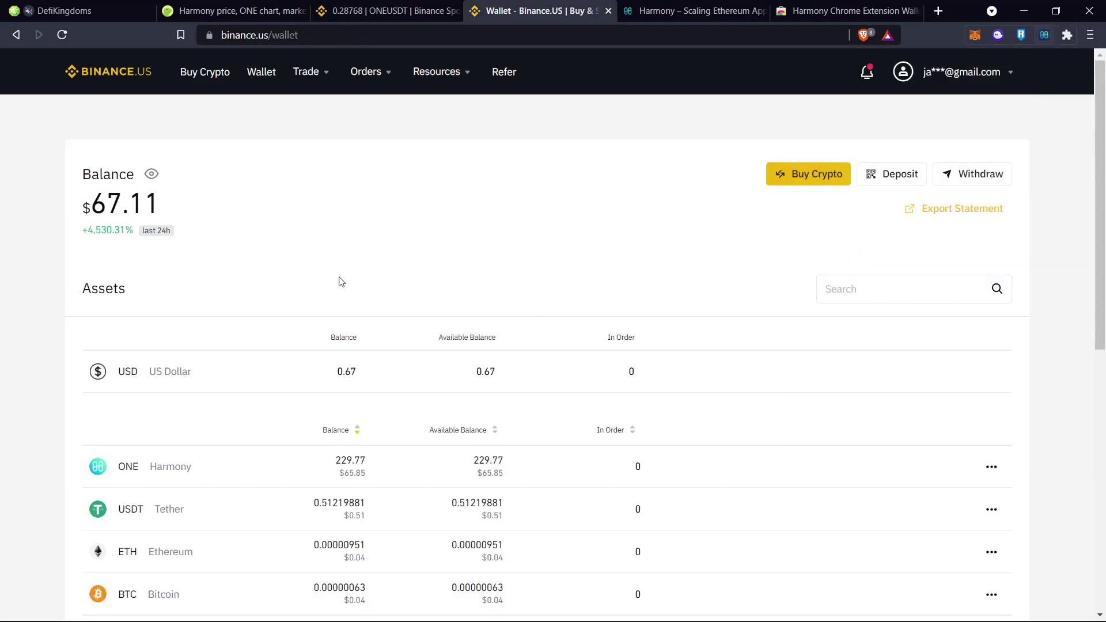
{"action": "mouse_move", "coordinate": [538, 475]}
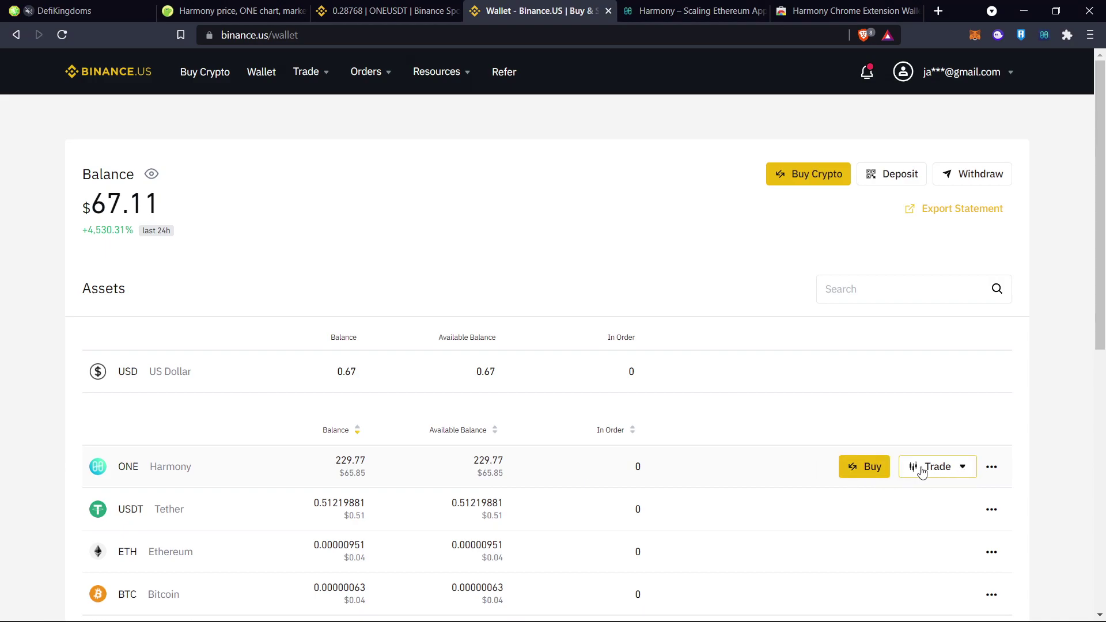
{"action": "left_click", "coordinate": [995, 471]}
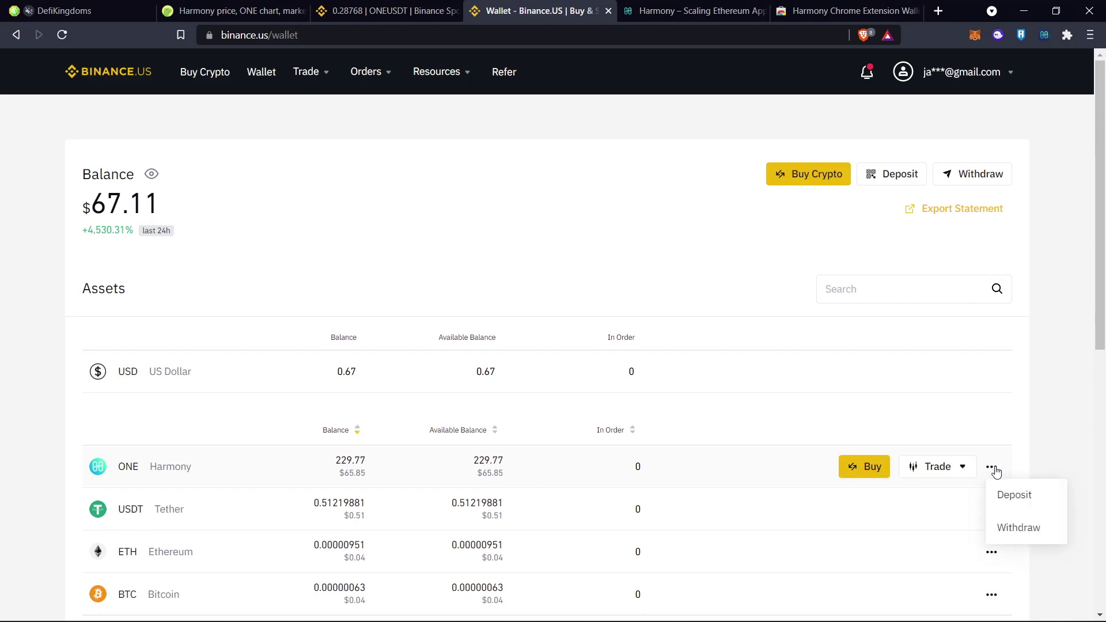
{"action": "left_click", "coordinate": [1019, 528]}
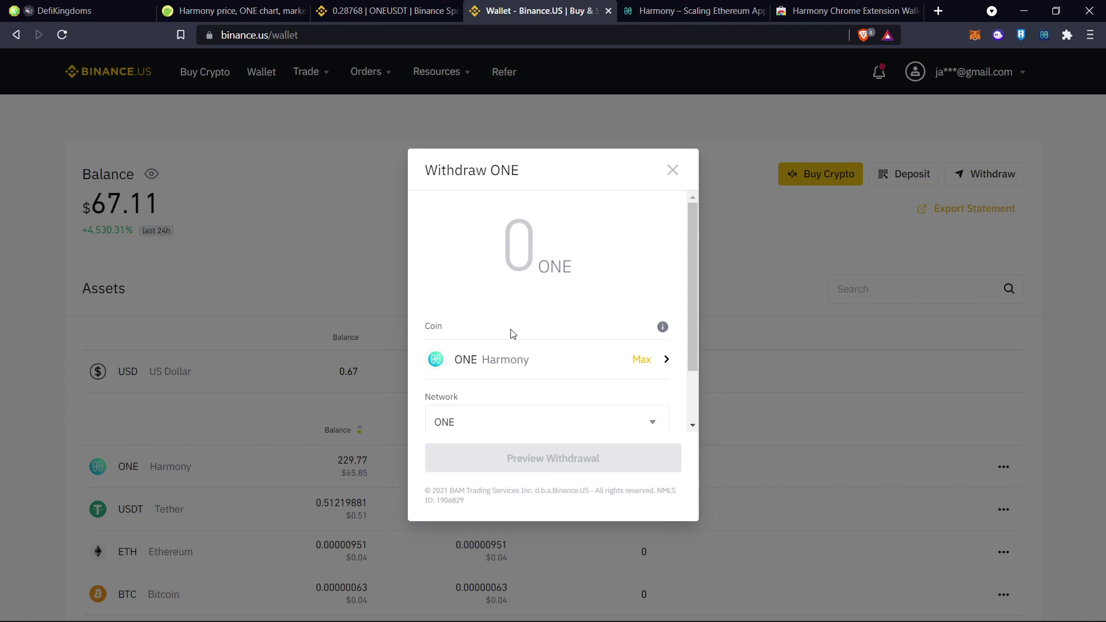
{"action": "left_click", "coordinate": [516, 411]}
- Paste the Harmony wallet address as the withdrawal recipient
{"action": "scroll", "coordinate": [510, 375], "scroll_direction": "down", "scroll_amount": 1}
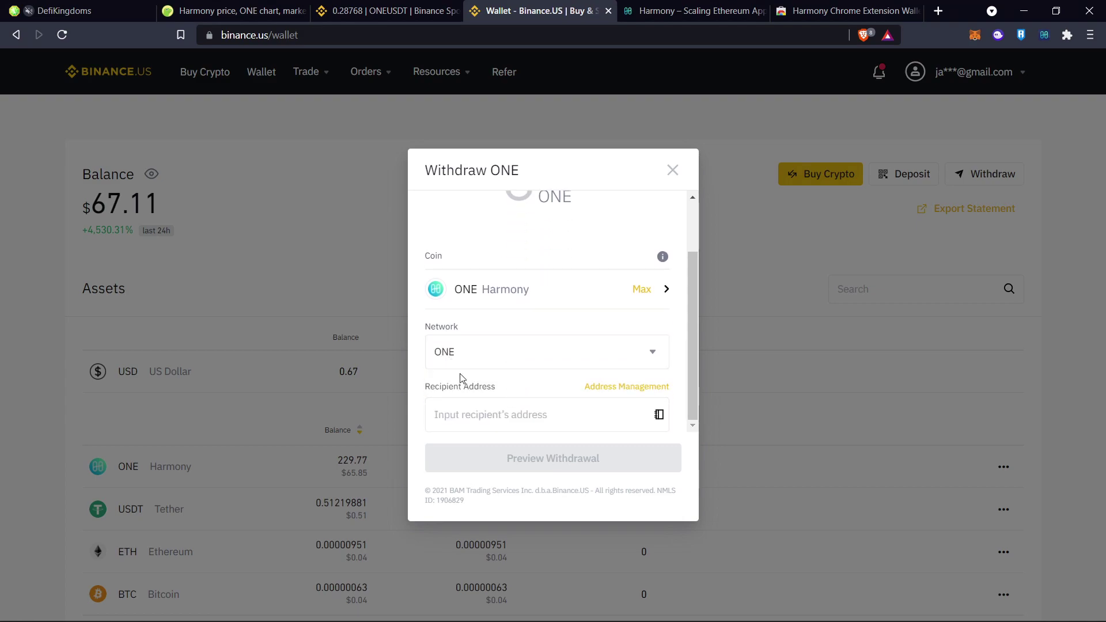
{"action": "key", "text": "ctrl+v"}
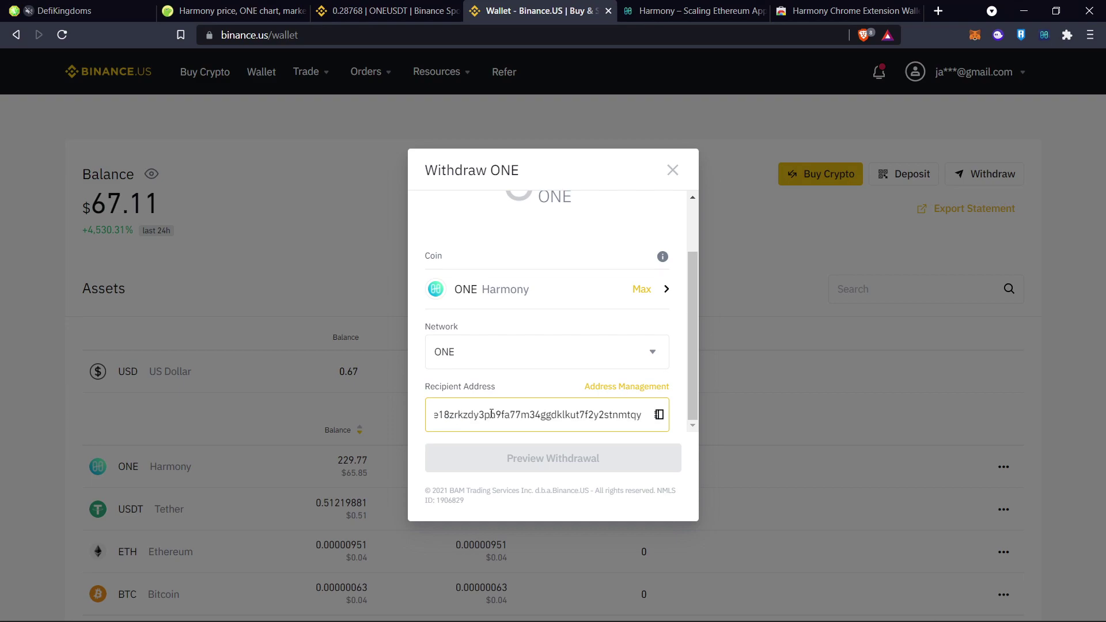
{"action": "scroll", "coordinate": [504, 404], "scroll_direction": "up", "scroll_amount": 2}
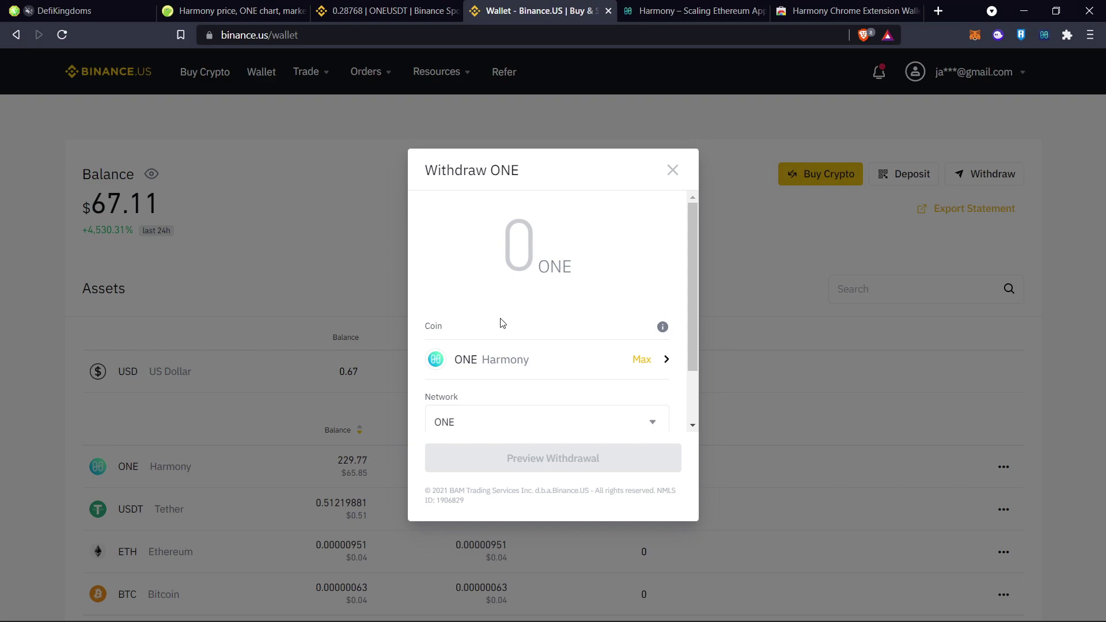
{"action": "scroll", "coordinate": [503, 323], "scroll_direction": "down", "scroll_amount": 2}
{"action": "scroll", "coordinate": [513, 299], "scroll_direction": "up", "scroll_amount": 2}
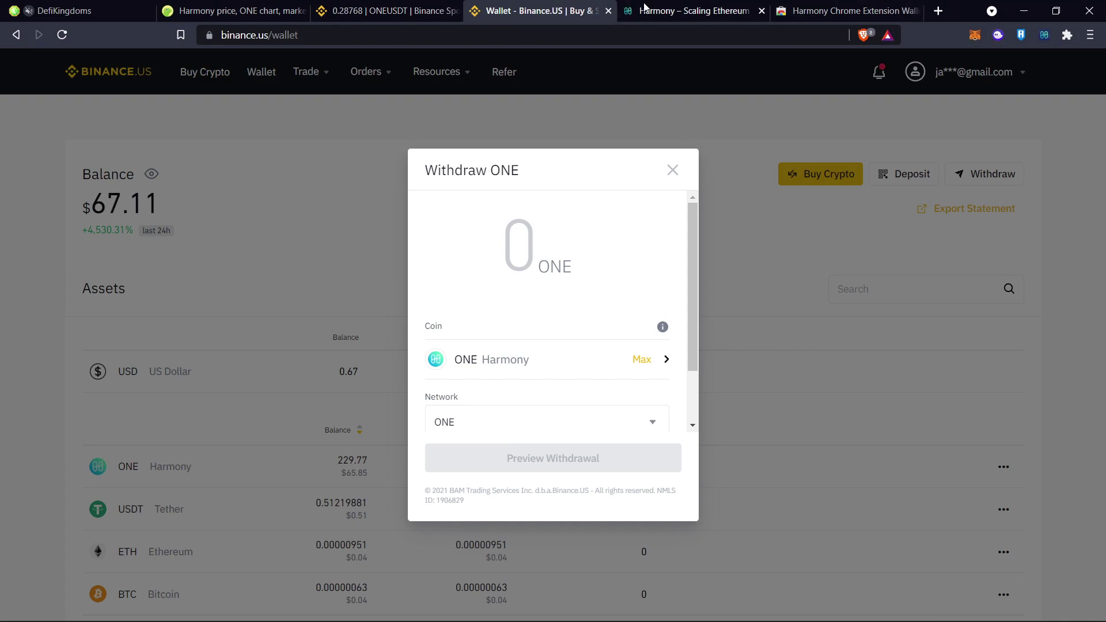
{"action": "left_click", "coordinate": [1044, 35]}
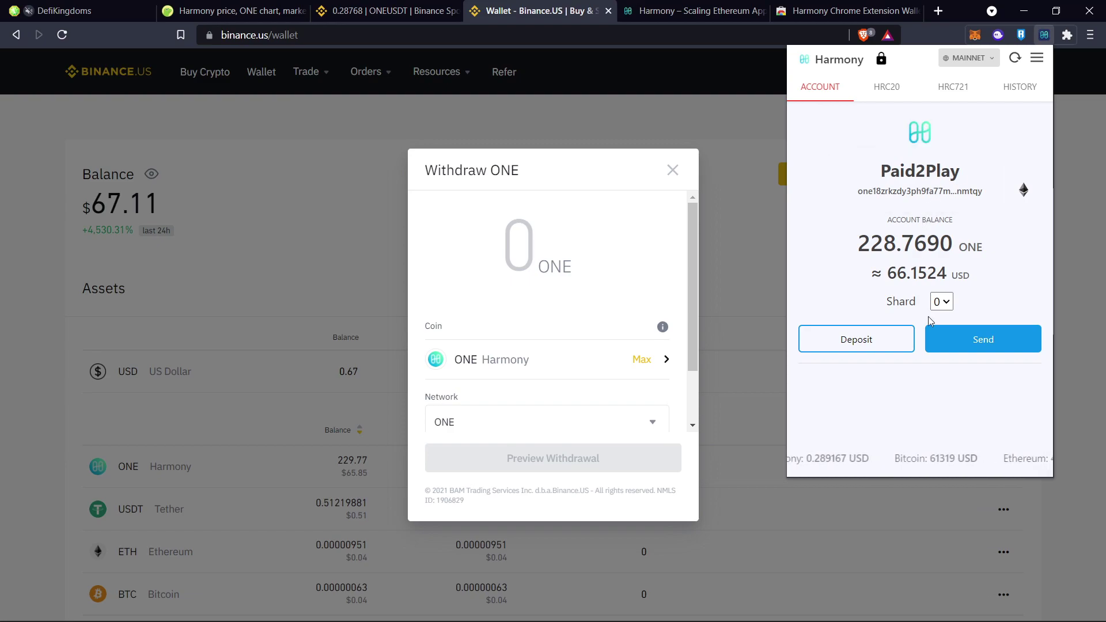
- Copy the MetaMask account address for use in the Harmony wallet
{"action": "left_click", "coordinate": [984, 346]}
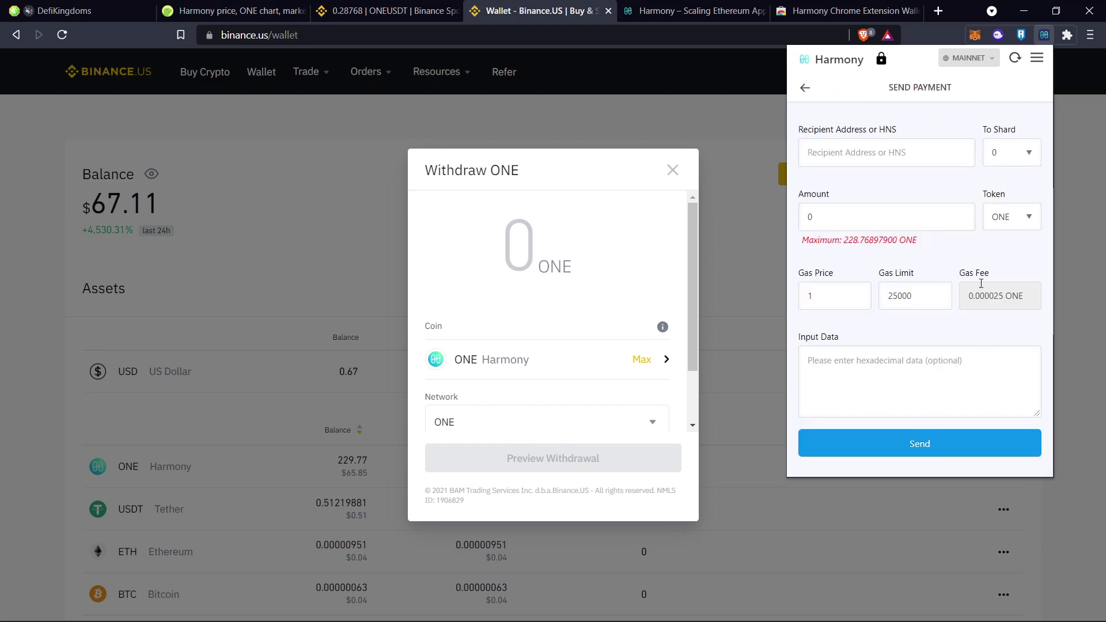
{"action": "left_click", "coordinate": [975, 36]}
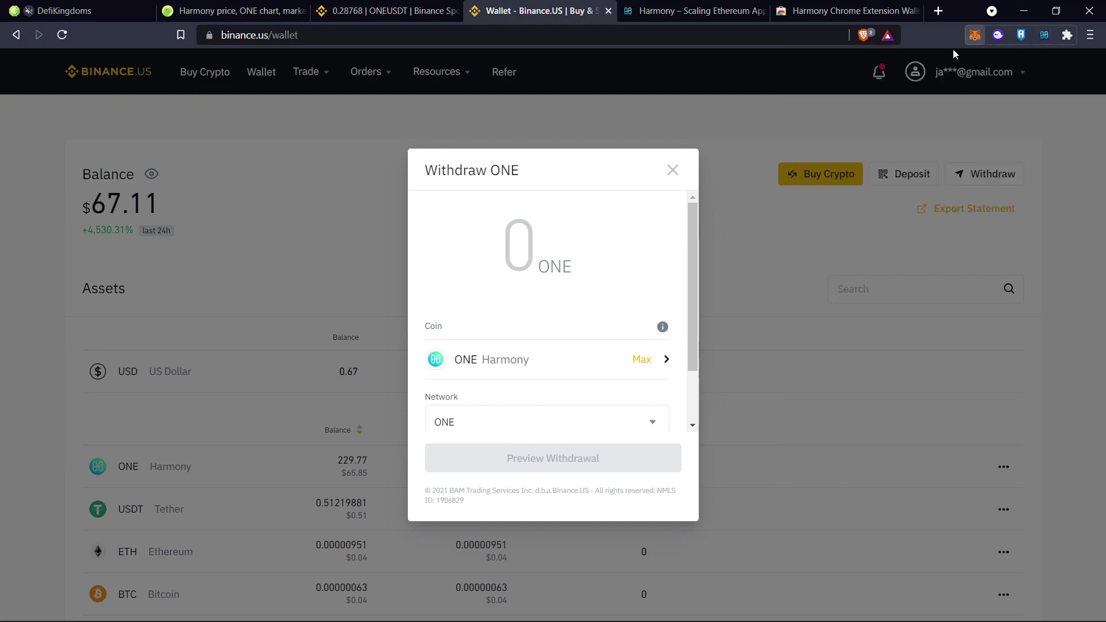
{"action": "left_click", "coordinate": [856, 118]}
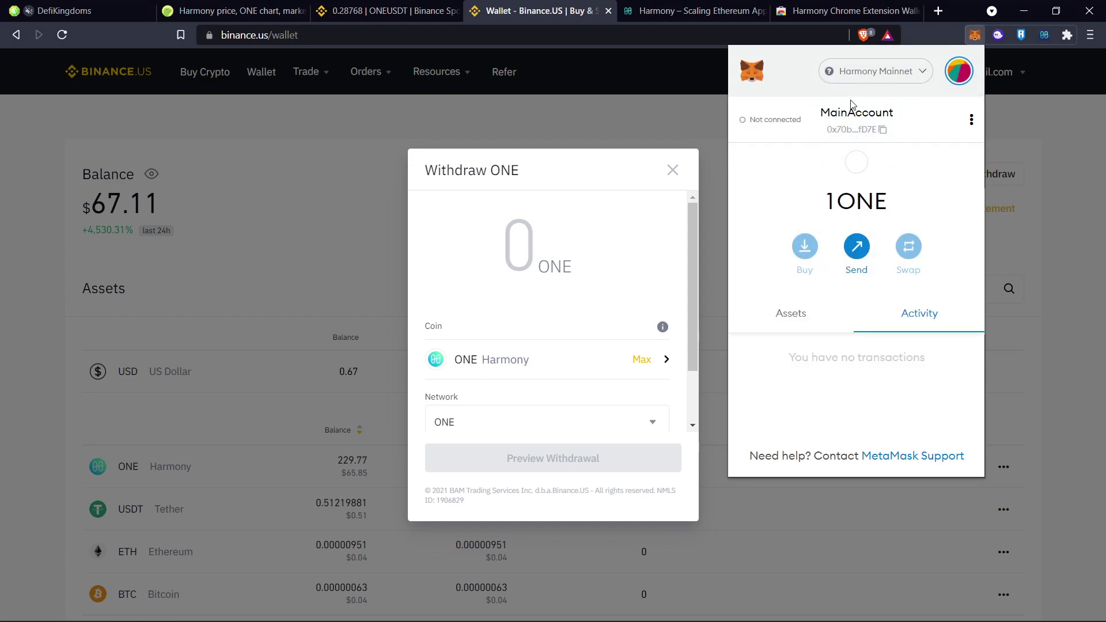
{"action": "left_click", "coordinate": [863, 128]}
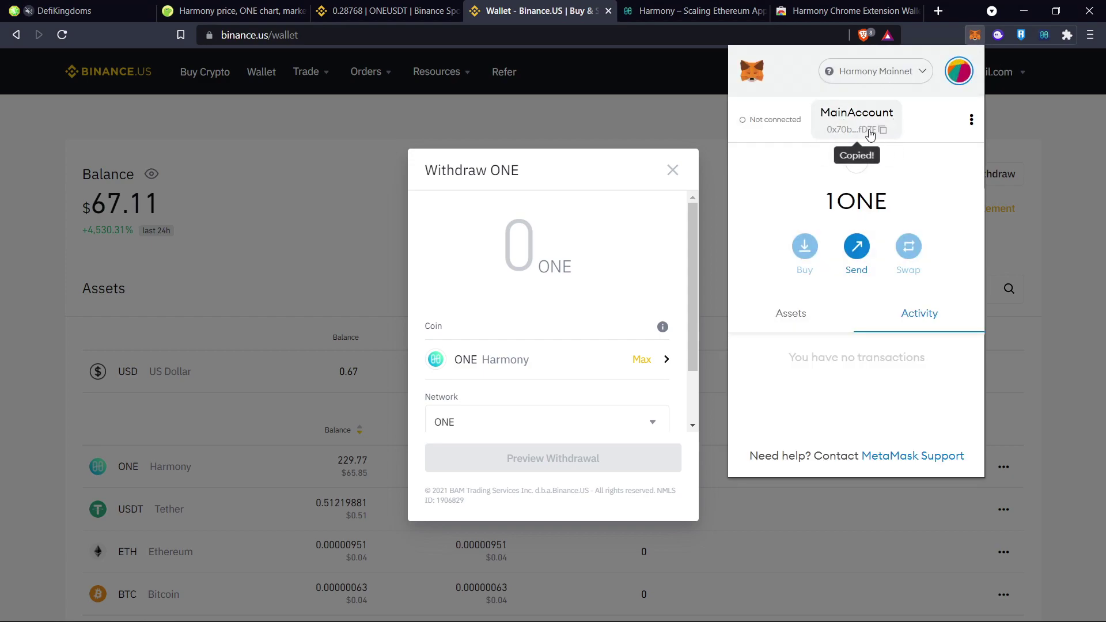
{"action": "left_click", "coordinate": [1042, 36]}
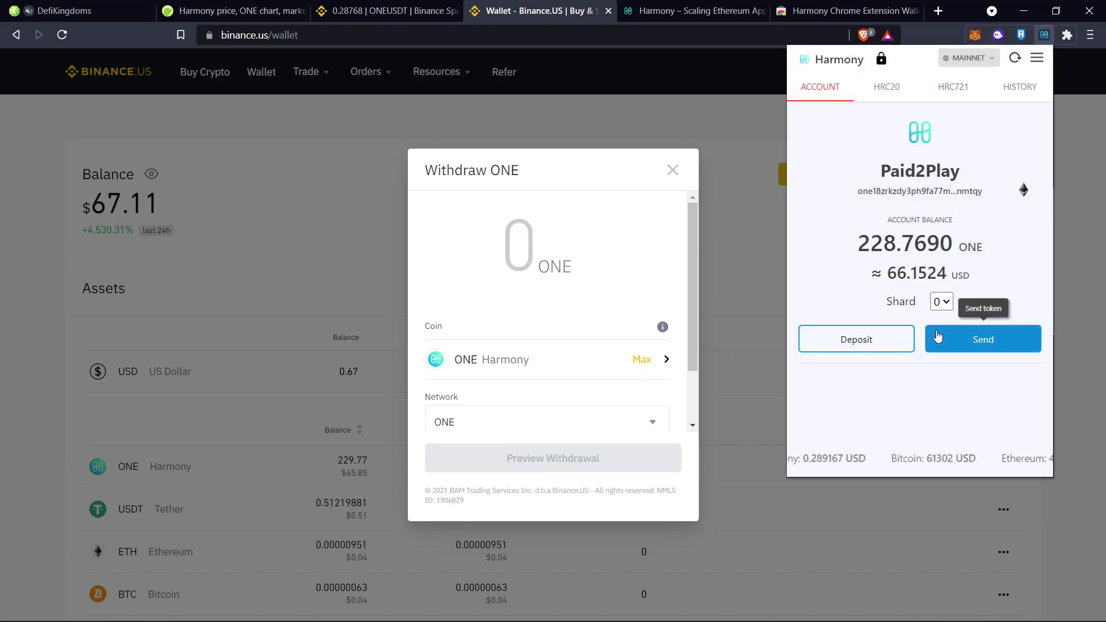
- Send 1 ONE to the MetaMask address and approve it with the wallet password
{"action": "left_click", "coordinate": [938, 337]}
{"action": "right_click", "coordinate": [858, 156]}
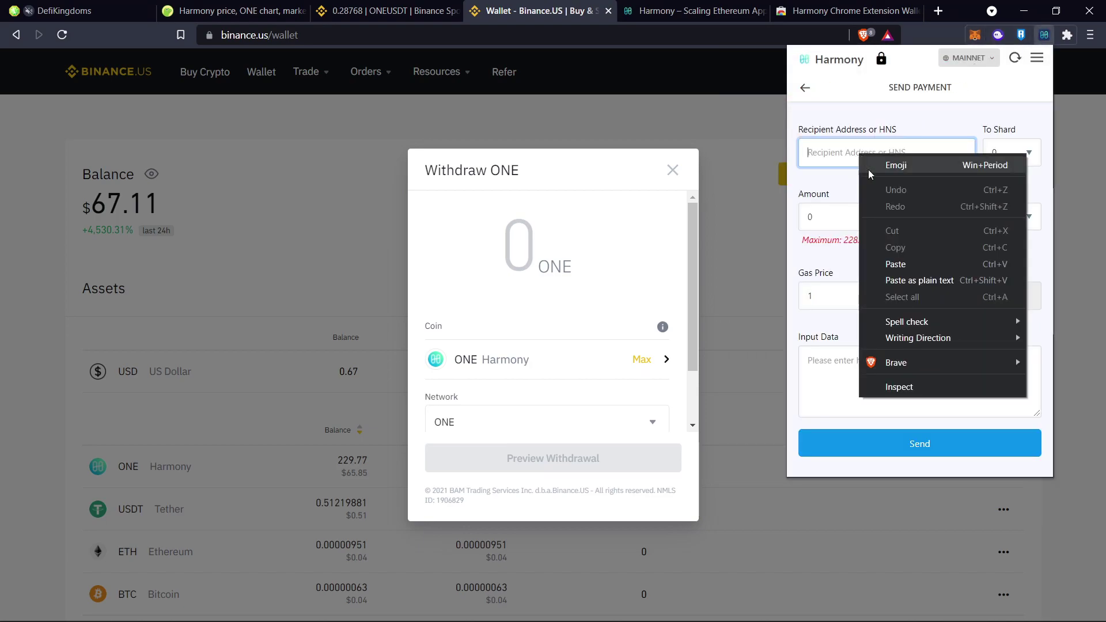
{"action": "left_click", "coordinate": [903, 261]}
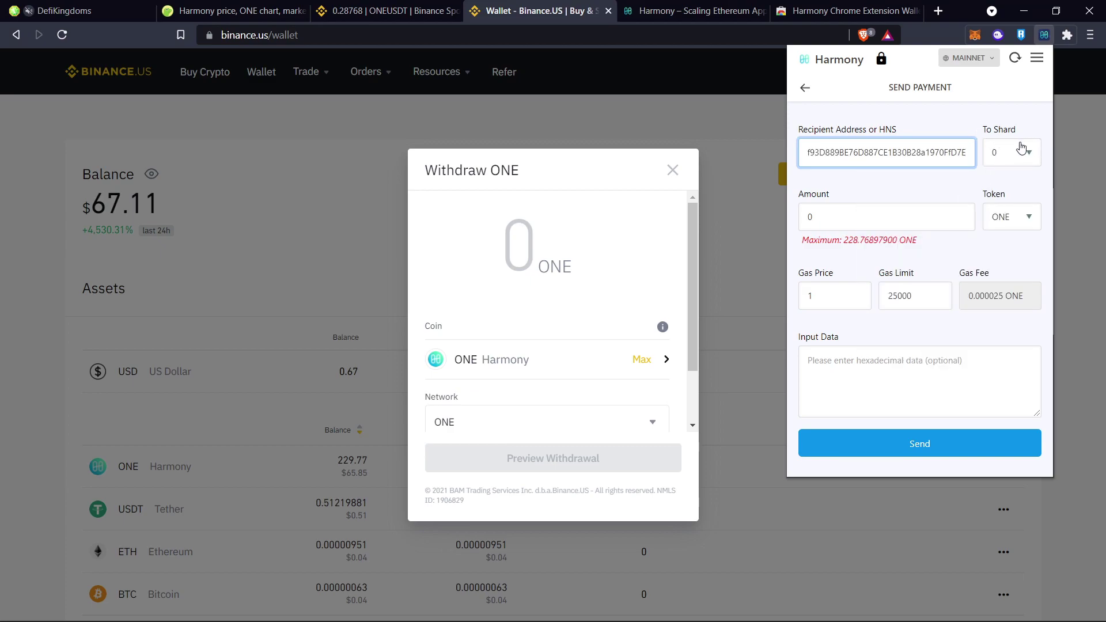
{"action": "left_click", "coordinate": [886, 218]}
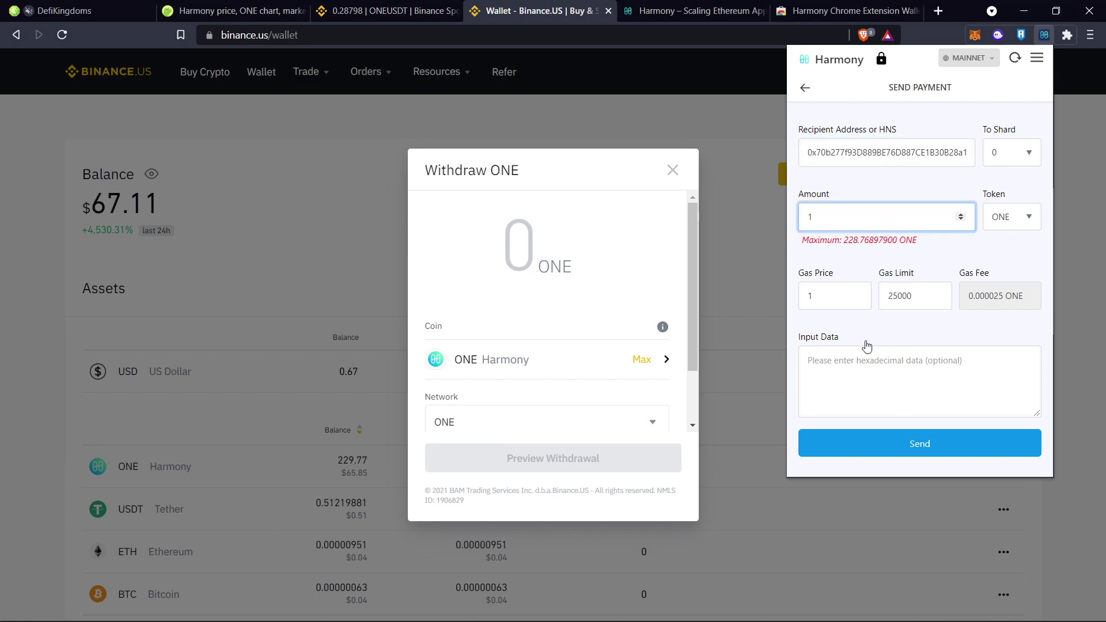
{"action": "left_click", "coordinate": [872, 437]}
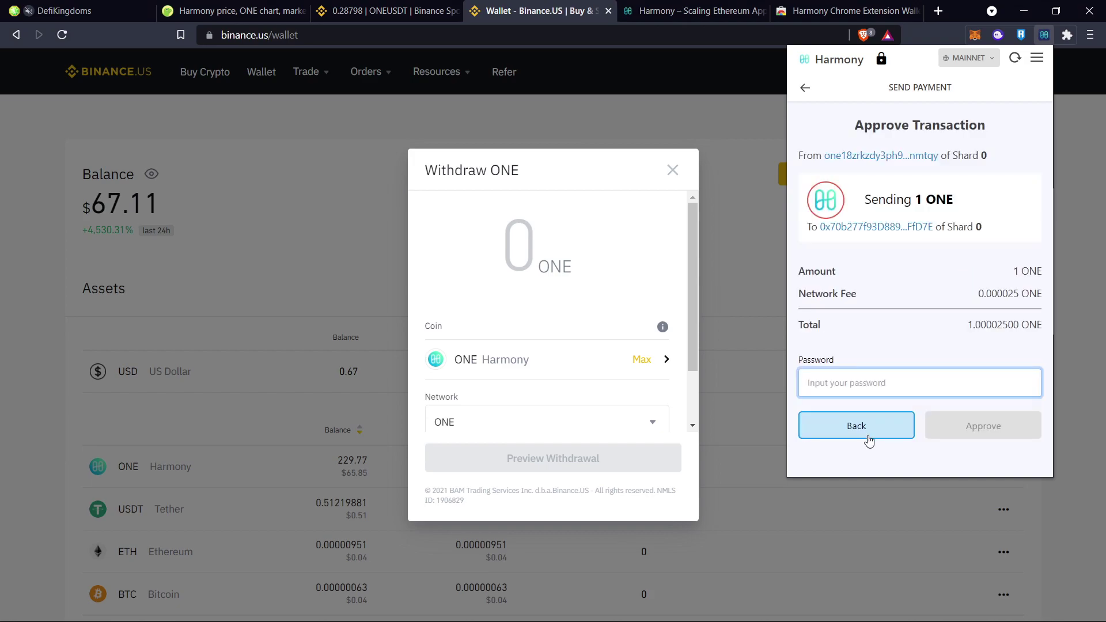
{"action": "left_click_drag", "start_coordinate": [976, 296], "coordinate": [1017, 297]}
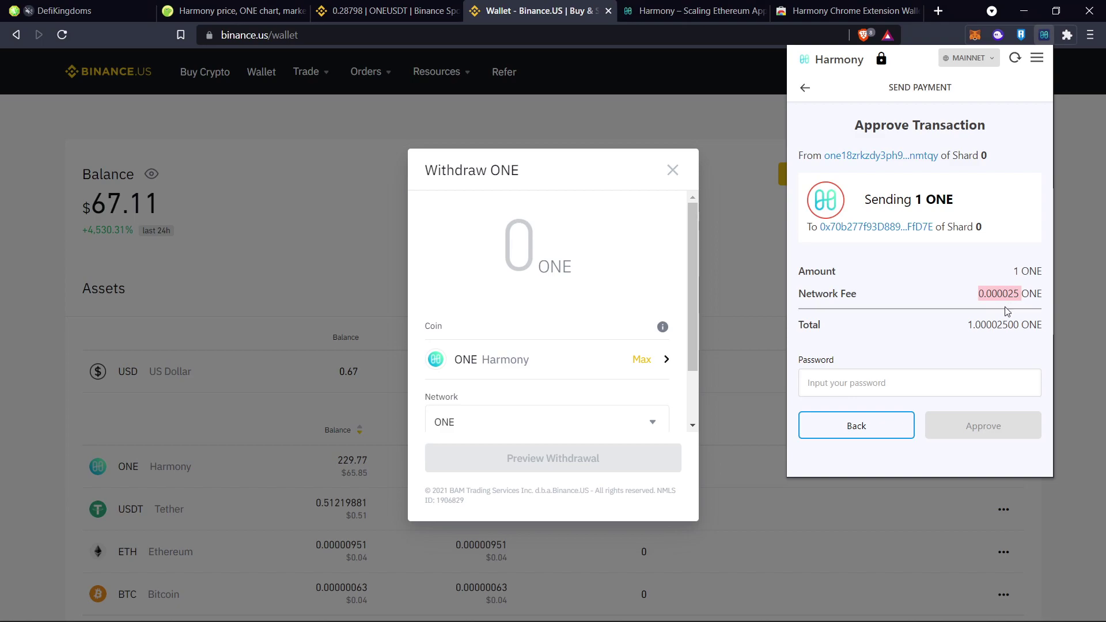
{"action": "left_click", "coordinate": [882, 385]}
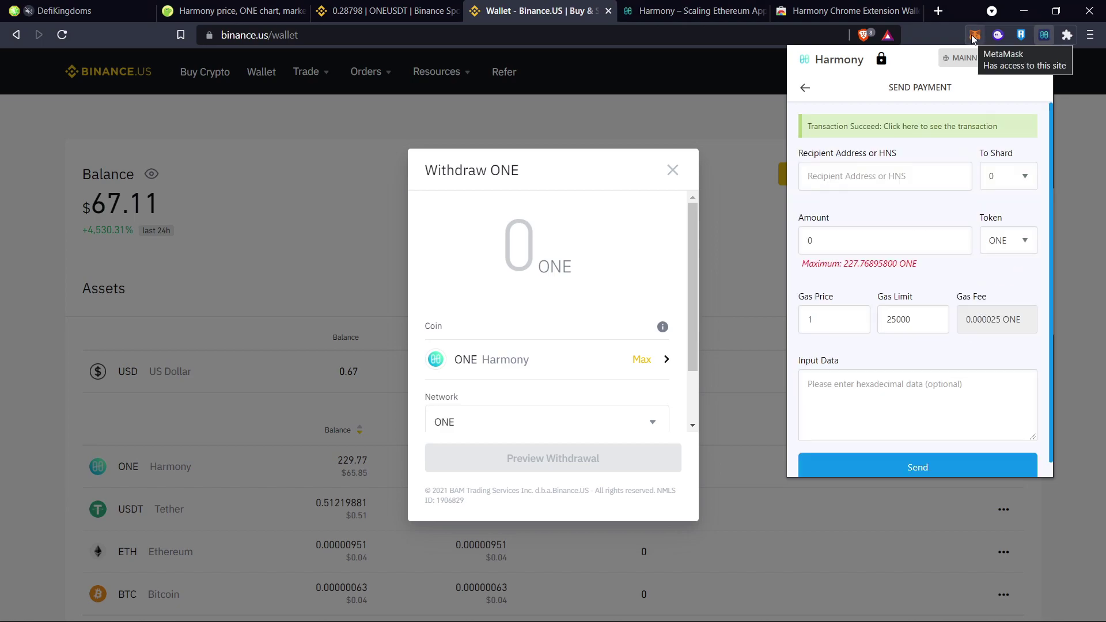
{"action": "left_click", "coordinate": [973, 36]}
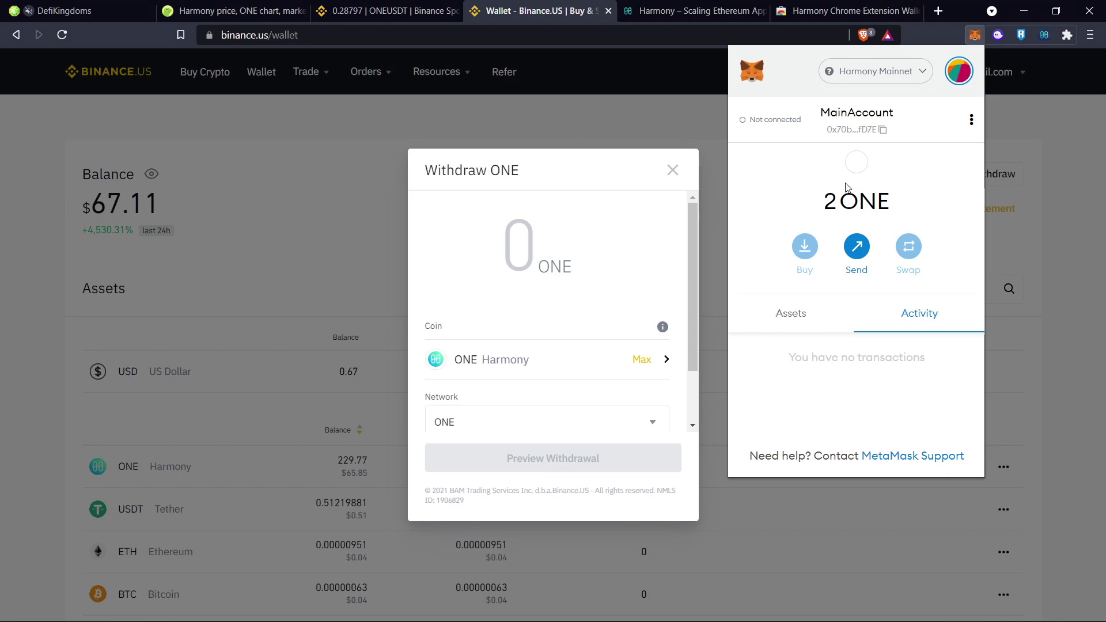
- Browse the Harmony wallet's HRC20, HRC721 and history tabs, ending on the 227.7690 ONE balance
{"action": "left_click", "coordinate": [1044, 36]}
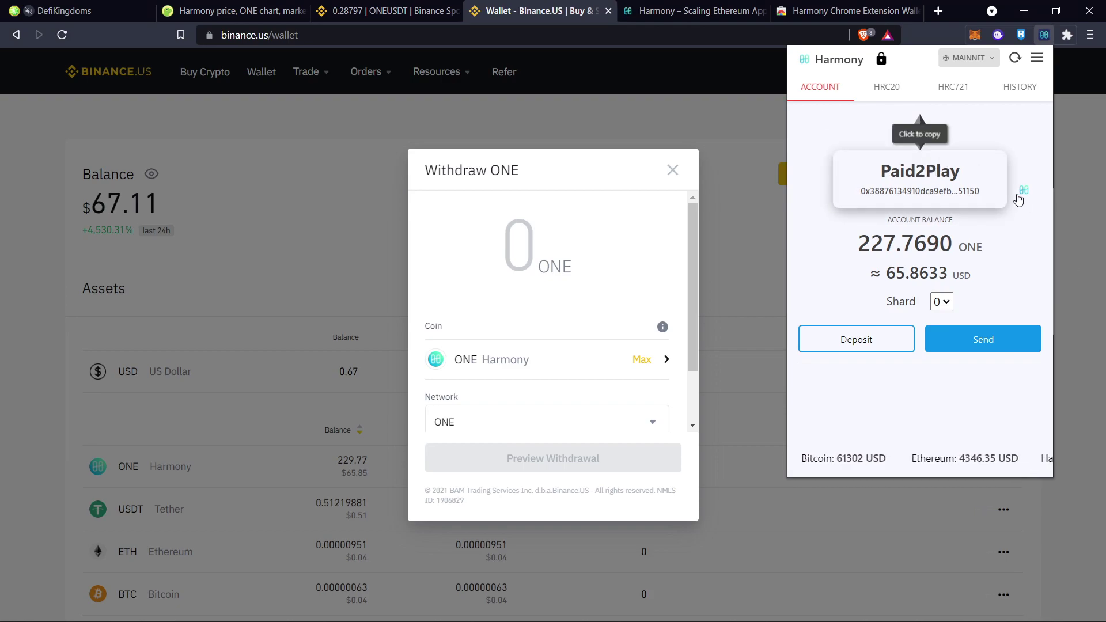
{"action": "left_click", "coordinate": [886, 87]}
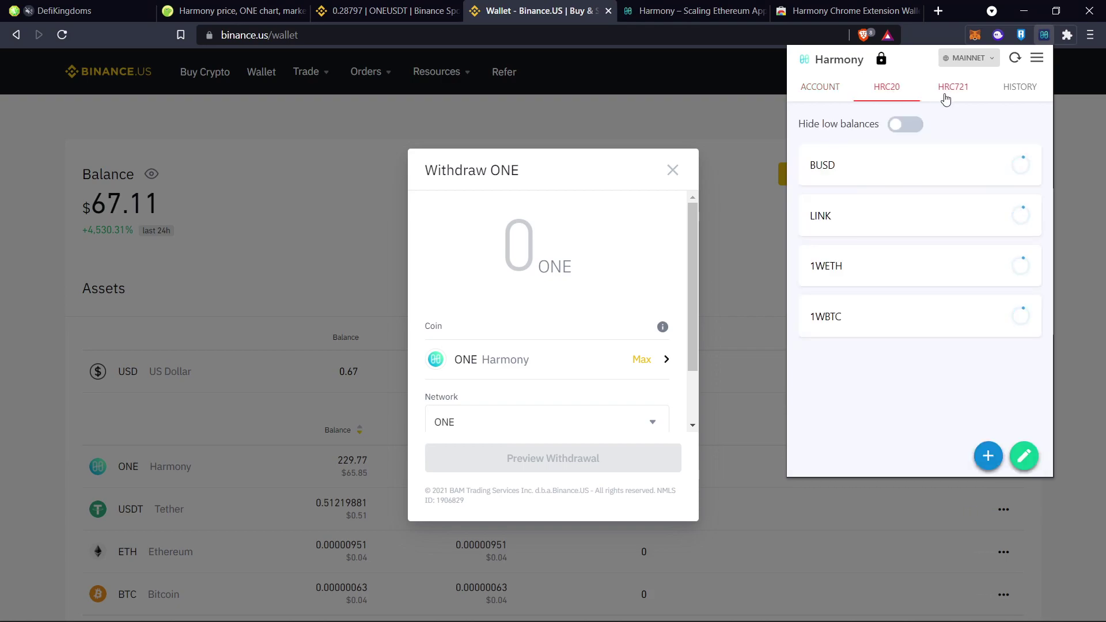
{"action": "left_click", "coordinate": [960, 94]}
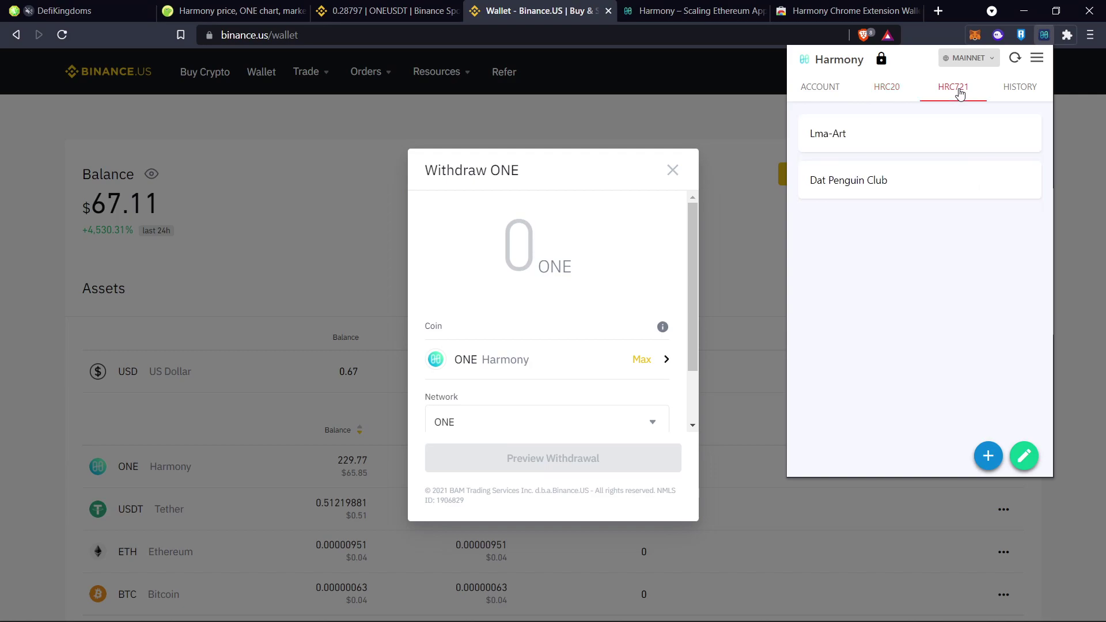
{"action": "left_click", "coordinate": [886, 85]}
{"action": "left_click", "coordinate": [1019, 90]}
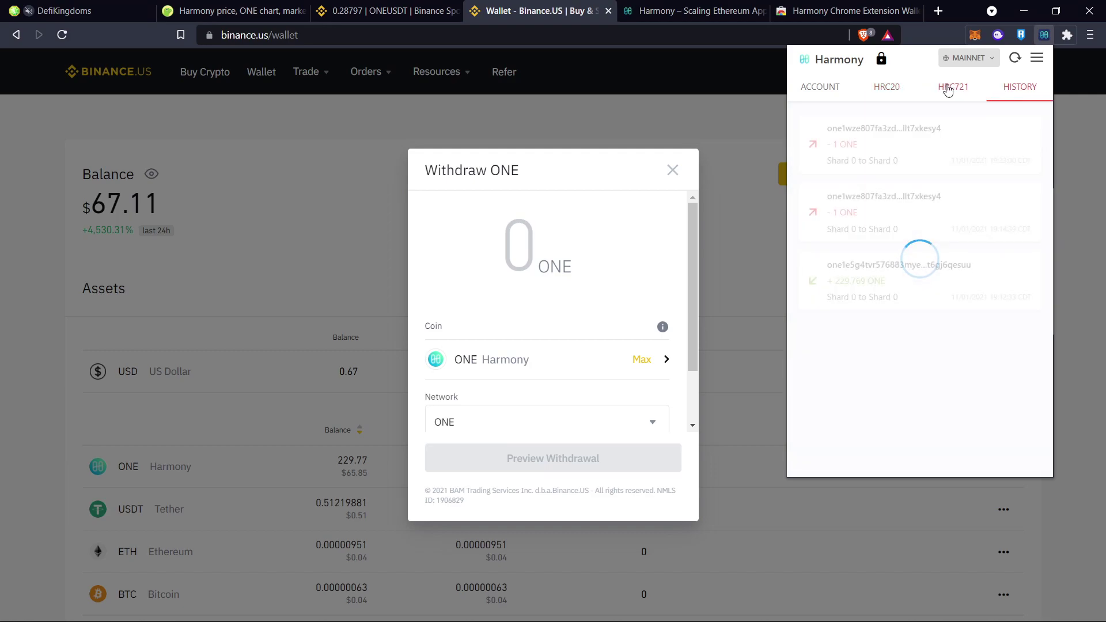
{"action": "left_click", "coordinate": [820, 88]}
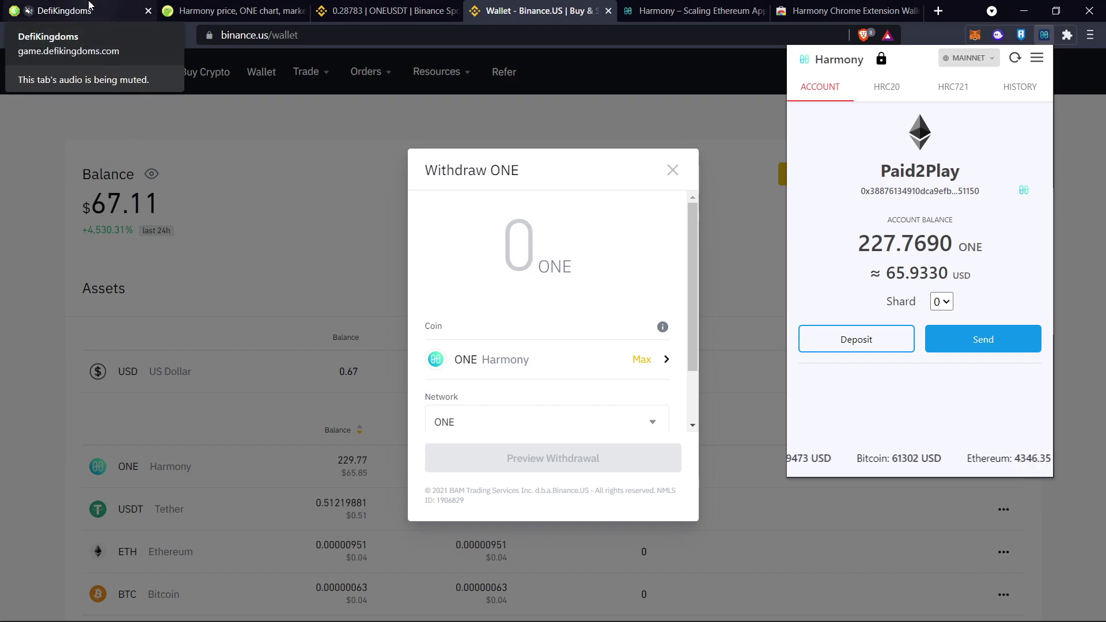
{"action": "left_click", "coordinate": [89, 8]}
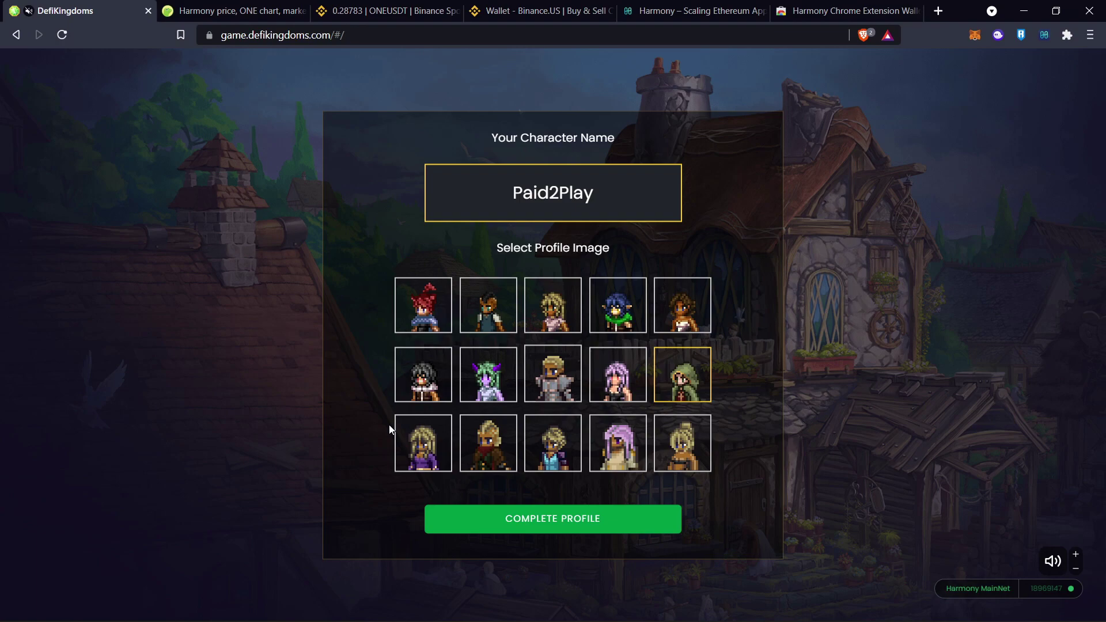
- Submit the green-hooded character profile, confirm the transaction in MetaMask, and travel to the Gardens
{"action": "left_click", "coordinate": [539, 530]}
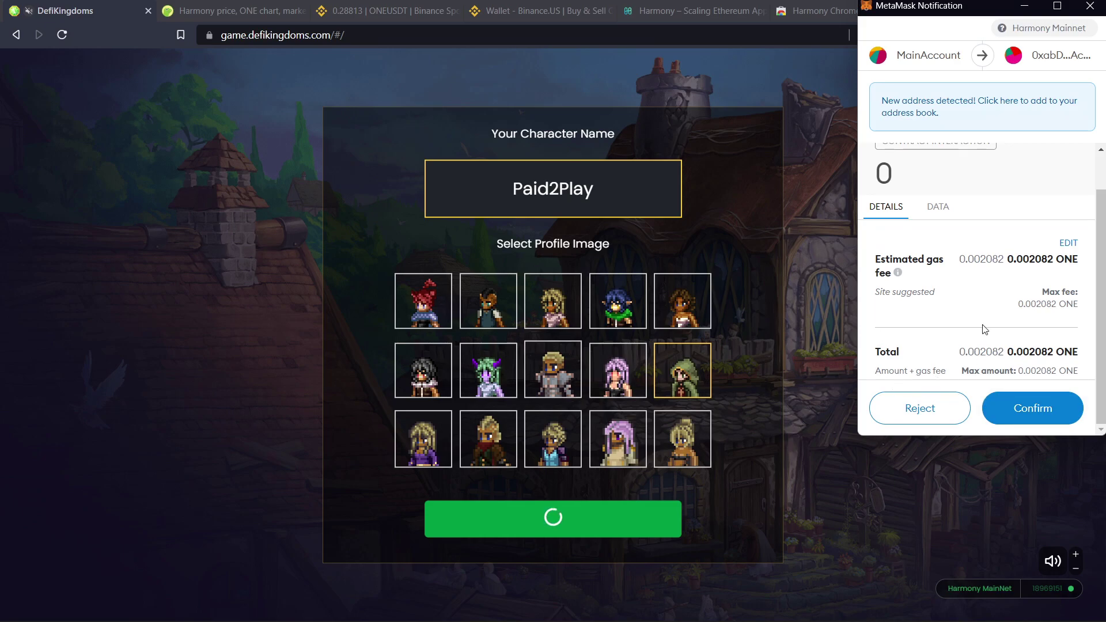
{"action": "scroll", "coordinate": [1026, 345], "scroll_direction": "up", "scroll_amount": 2}
{"action": "left_click", "coordinate": [920, 408]}
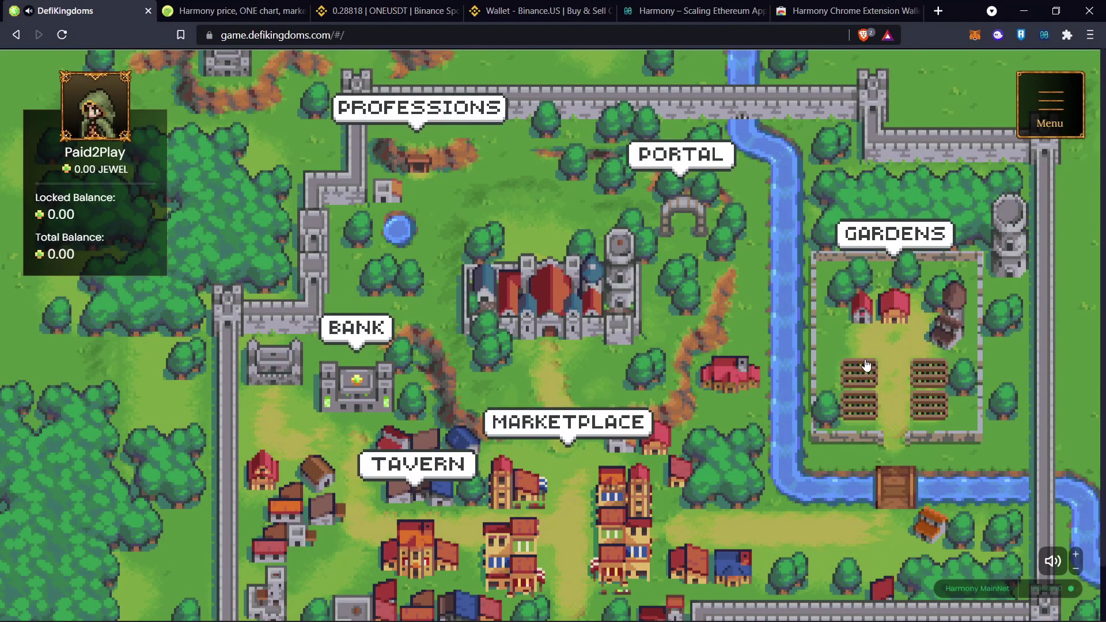
{"action": "left_click", "coordinate": [773, 342]}
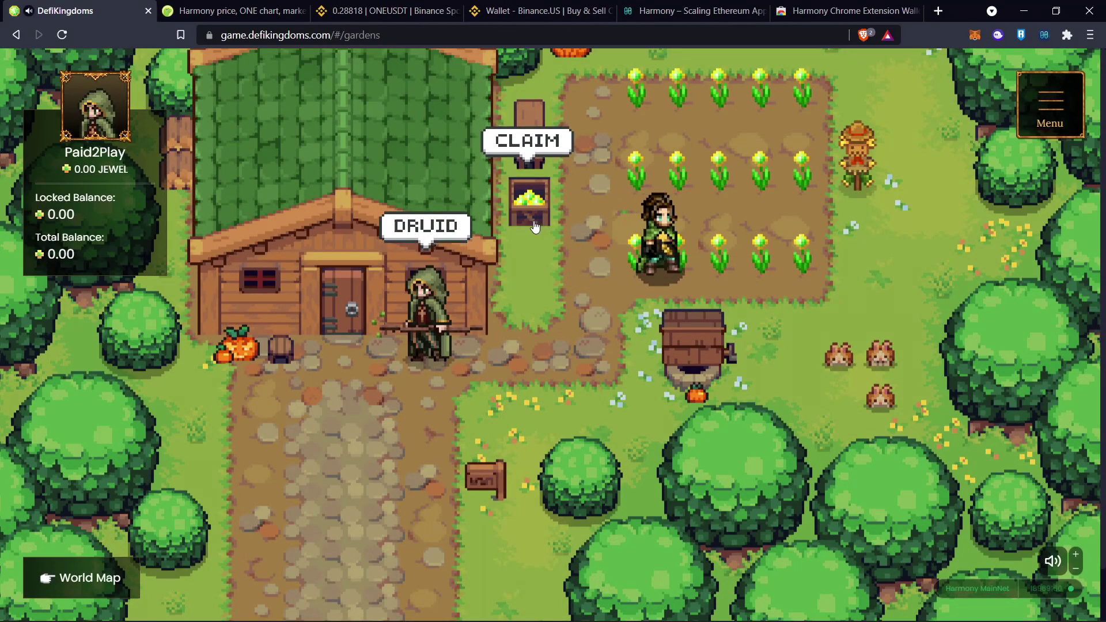
- Read the Claim JEWEL chest explanation, dismiss it, and open the Druid's Gardens pool listing
{"action": "left_click", "coordinate": [543, 192]}
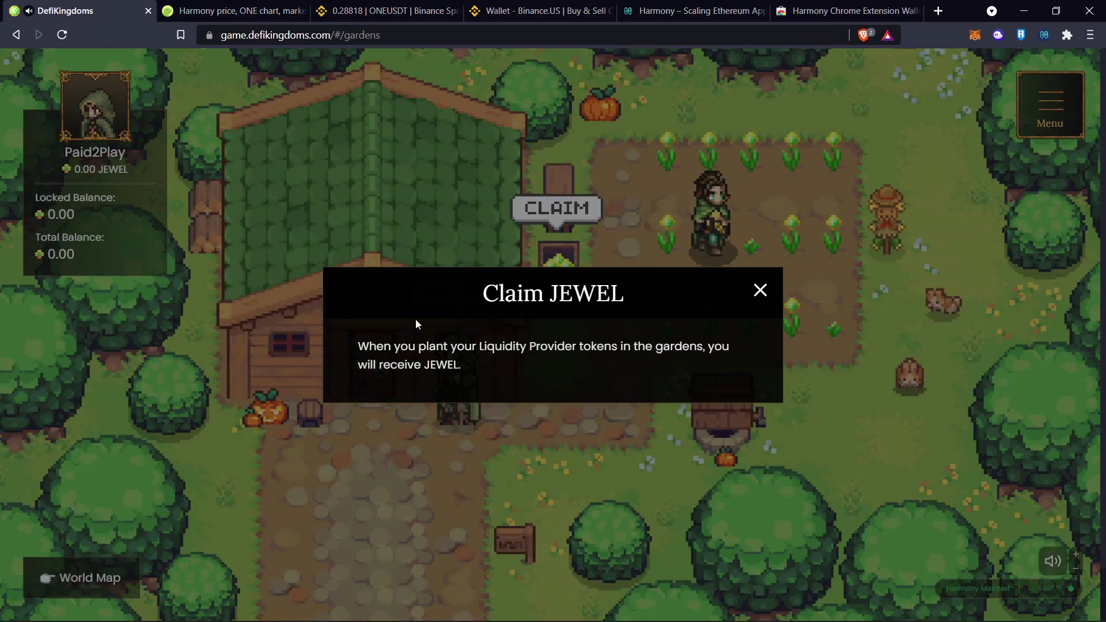
{"action": "left_click", "coordinate": [760, 291]}
{"action": "left_click", "coordinate": [466, 392]}
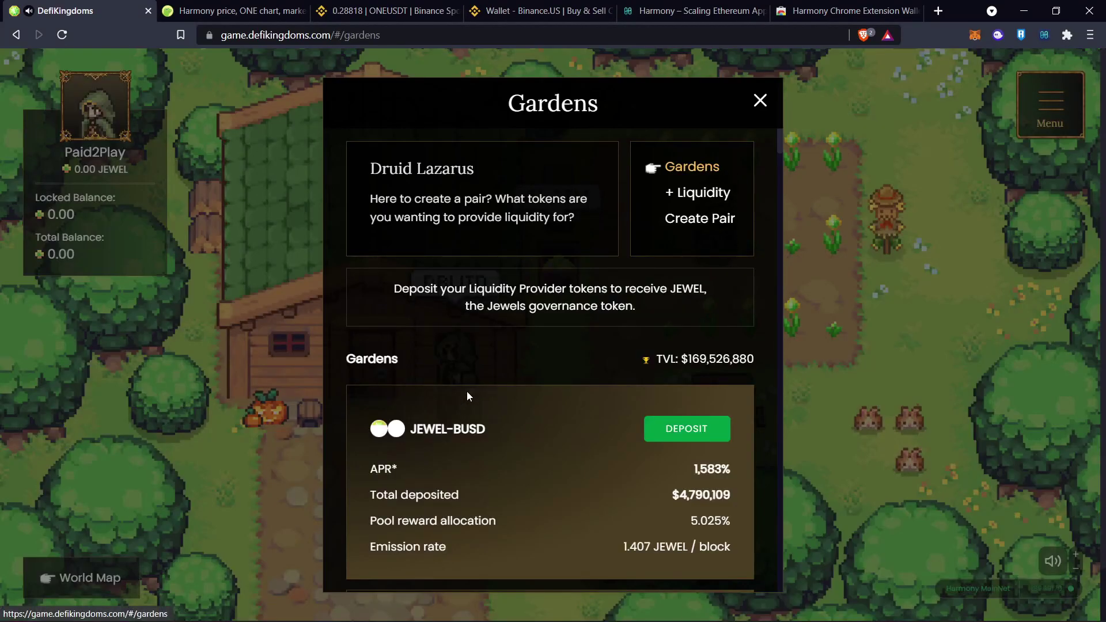
- Scroll the Gardens pool cards from JEWEL-BUSD down to JEWEL-1WBTC and JEWEL-1USDC, comparing APR and deposits
{"action": "scroll", "coordinate": [468, 395], "scroll_direction": "down", "scroll_amount": 3}
{"action": "scroll", "coordinate": [468, 396], "scroll_direction": "down", "scroll_amount": 5}
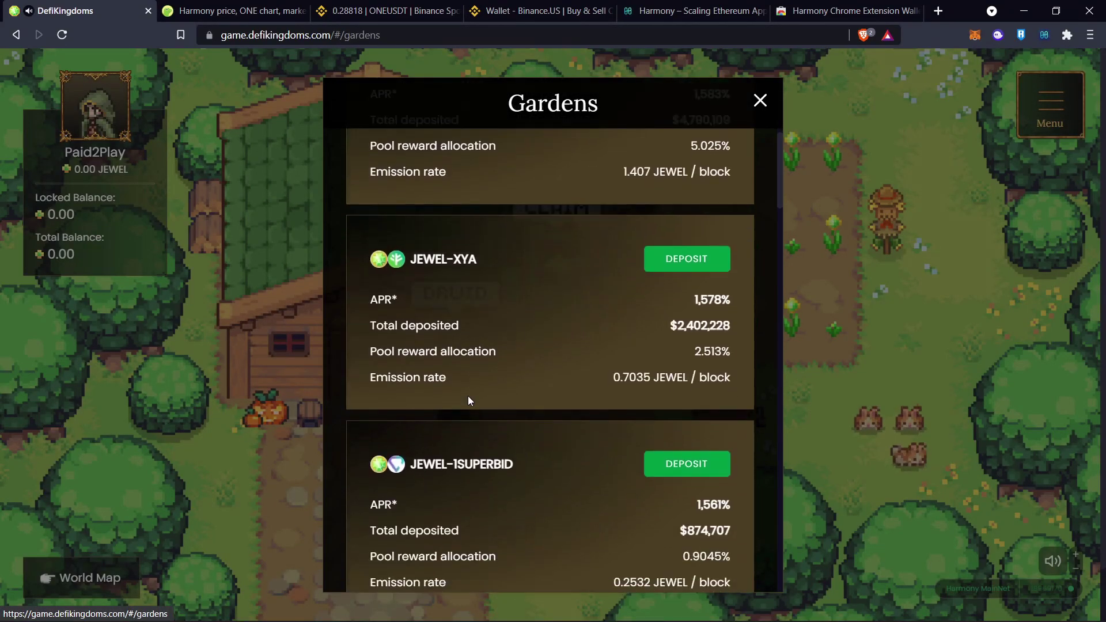
{"action": "scroll", "coordinate": [469, 398], "scroll_direction": "down", "scroll_amount": 3}
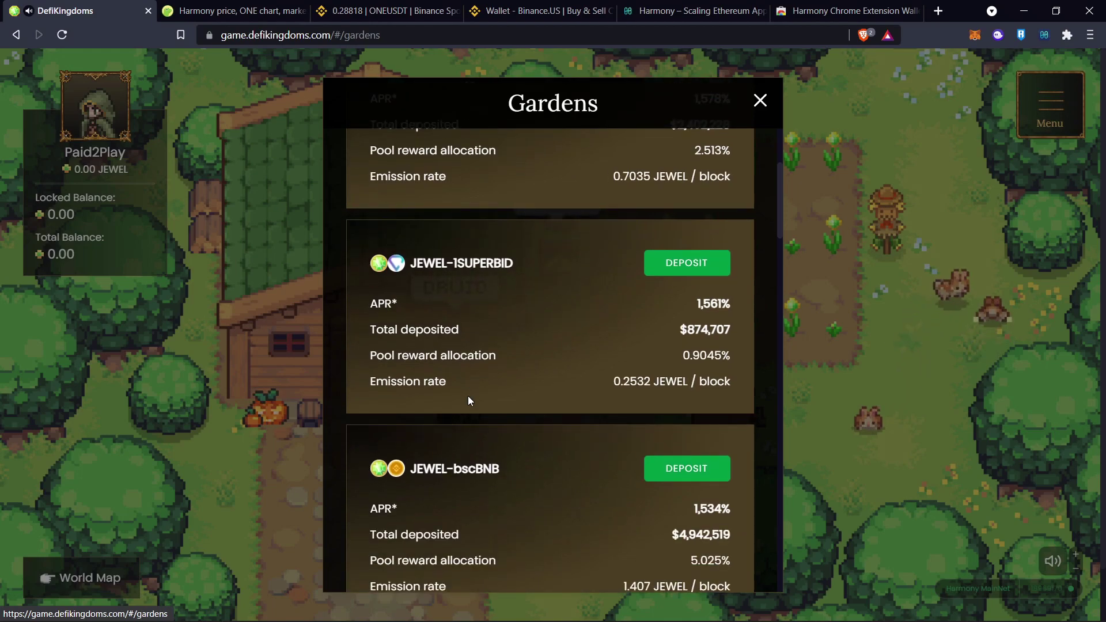
{"action": "scroll", "coordinate": [468, 396], "scroll_direction": "down", "scroll_amount": 5}
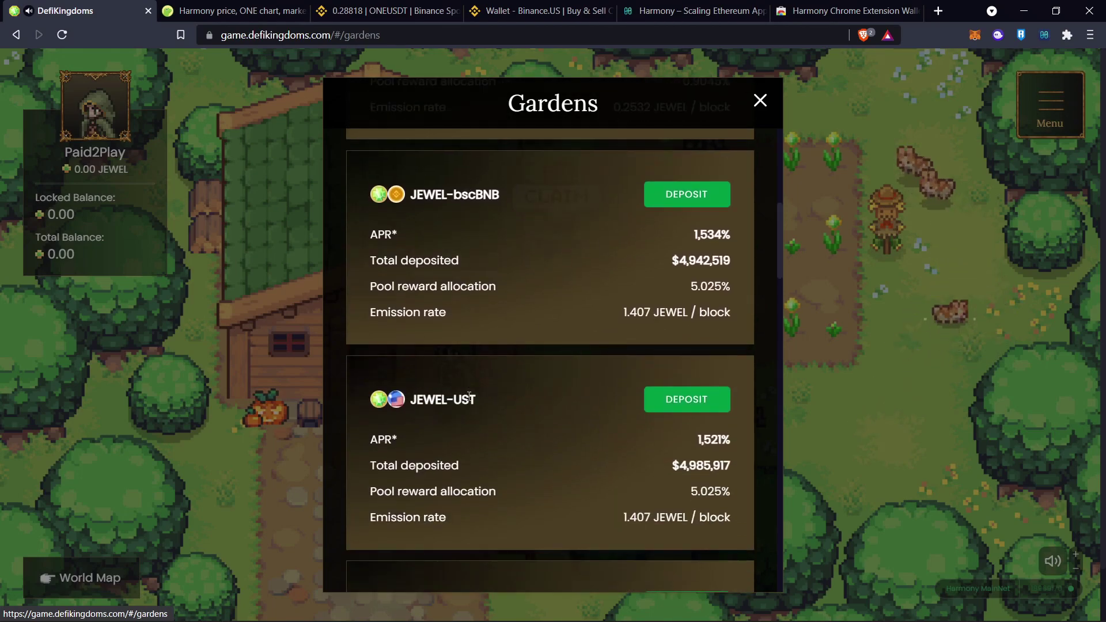
{"action": "scroll", "coordinate": [468, 396], "scroll_direction": "down", "scroll_amount": 1}
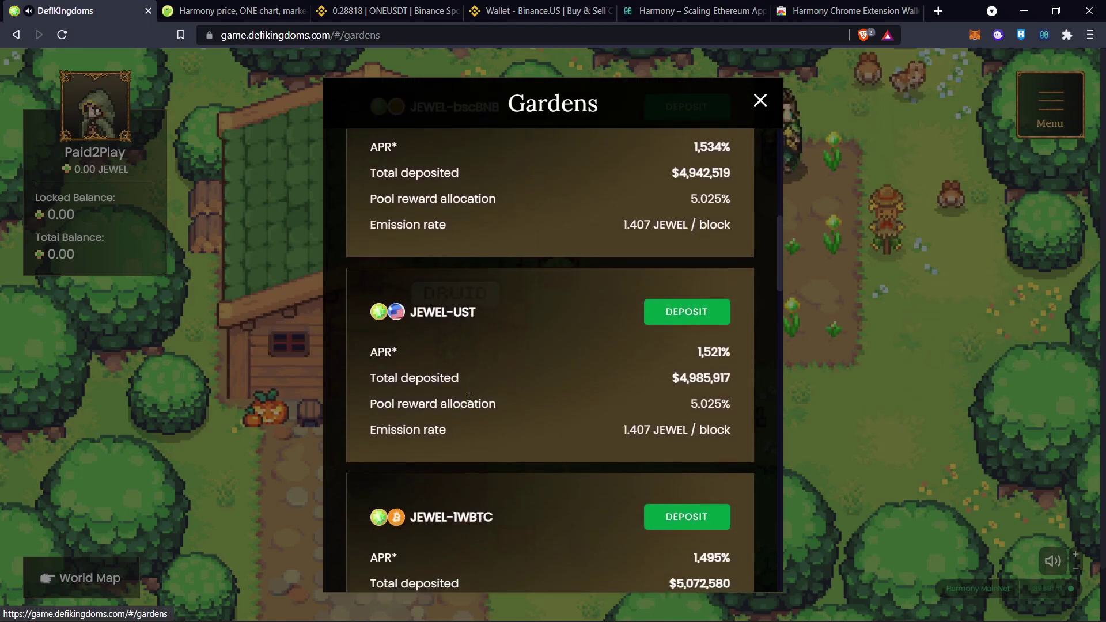
{"action": "scroll", "coordinate": [468, 396], "scroll_direction": "down", "scroll_amount": 1}
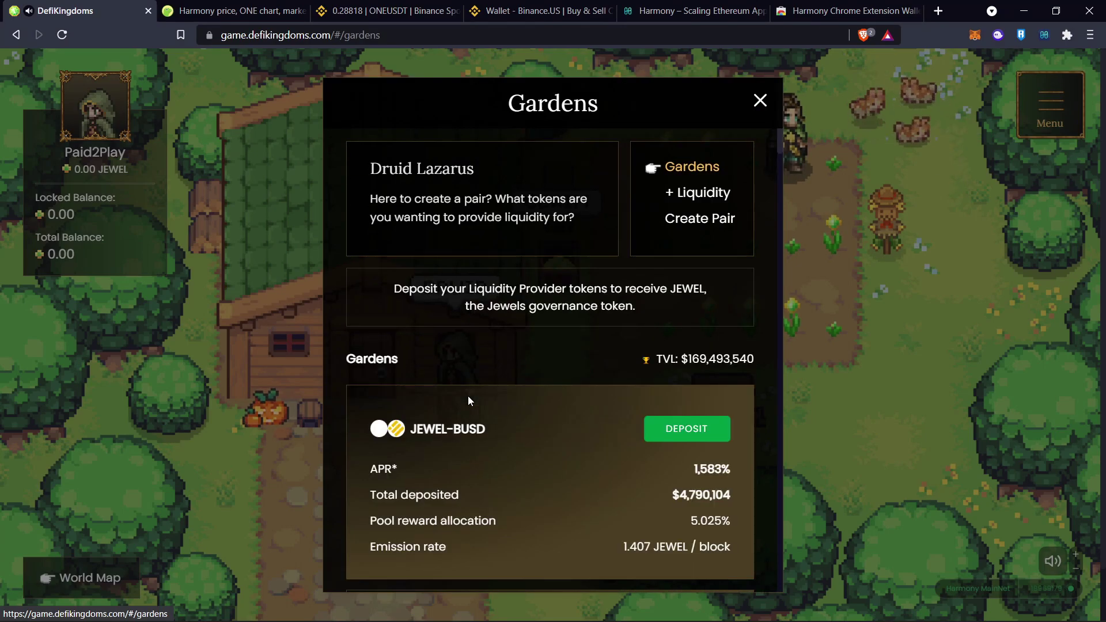
{"action": "scroll", "coordinate": [468, 395], "scroll_direction": "down", "scroll_amount": 1}
{"action": "scroll", "coordinate": [468, 397], "scroll_direction": "down", "scroll_amount": 1}
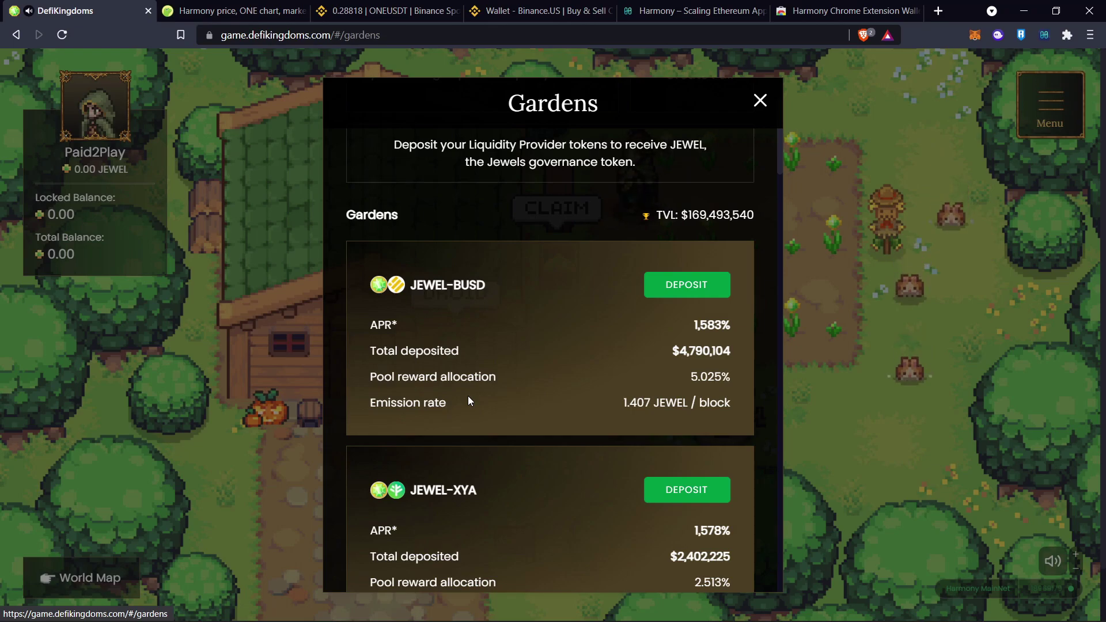
{"action": "scroll", "coordinate": [469, 397], "scroll_direction": "down", "scroll_amount": 1}
{"action": "scroll", "coordinate": [468, 396], "scroll_direction": "down", "scroll_amount": 1}
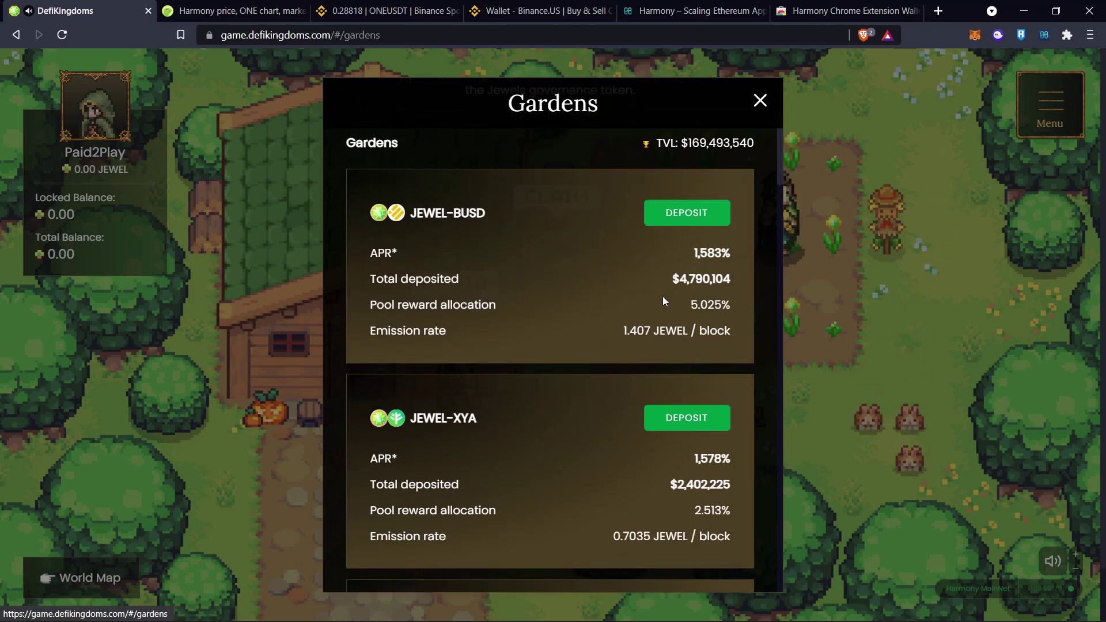
{"action": "scroll", "coordinate": [661, 300], "scroll_direction": "down", "scroll_amount": 9}
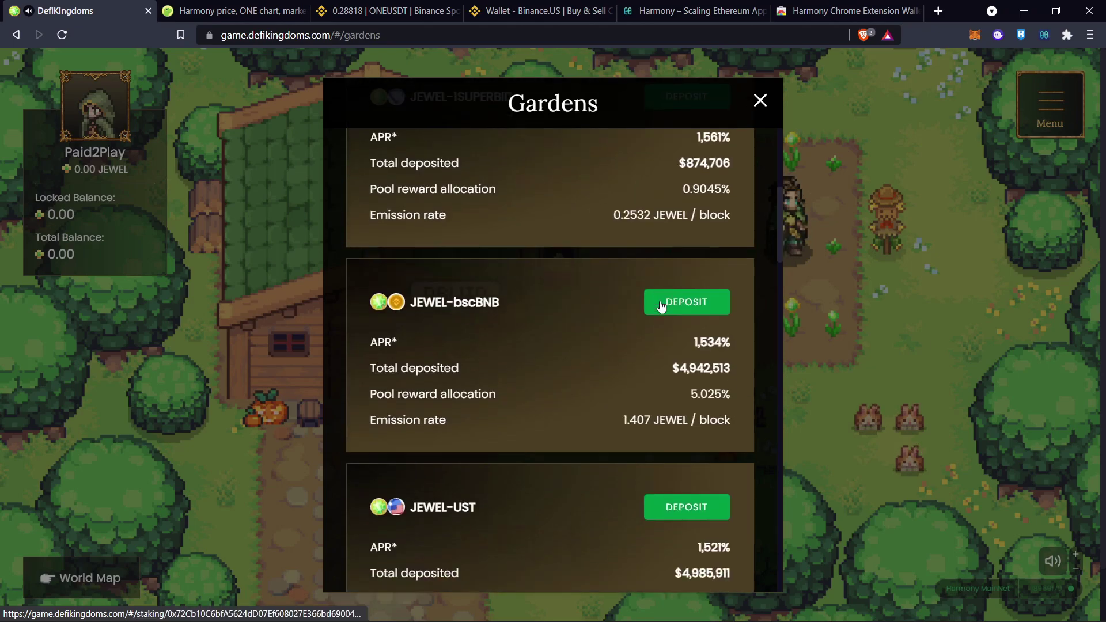
{"action": "scroll", "coordinate": [662, 304], "scroll_direction": "down", "scroll_amount": 3}
{"action": "scroll", "coordinate": [660, 302], "scroll_direction": "down", "scroll_amount": 2}
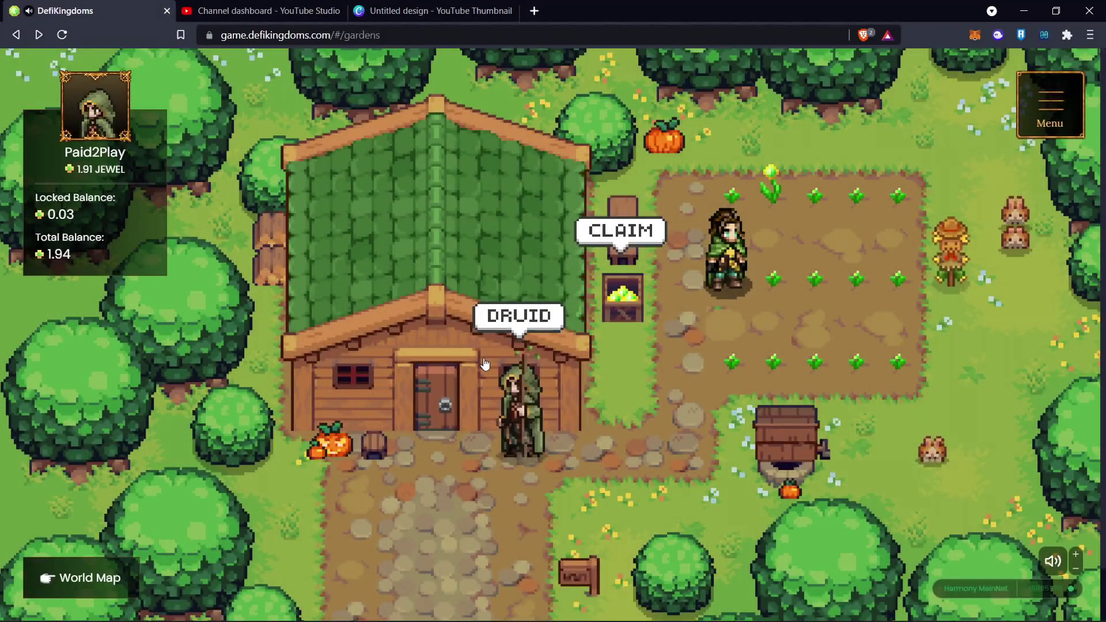
- Reopen and close the Gardens pool list, then travel to the Marketplace
{"action": "left_click", "coordinate": [521, 415]}
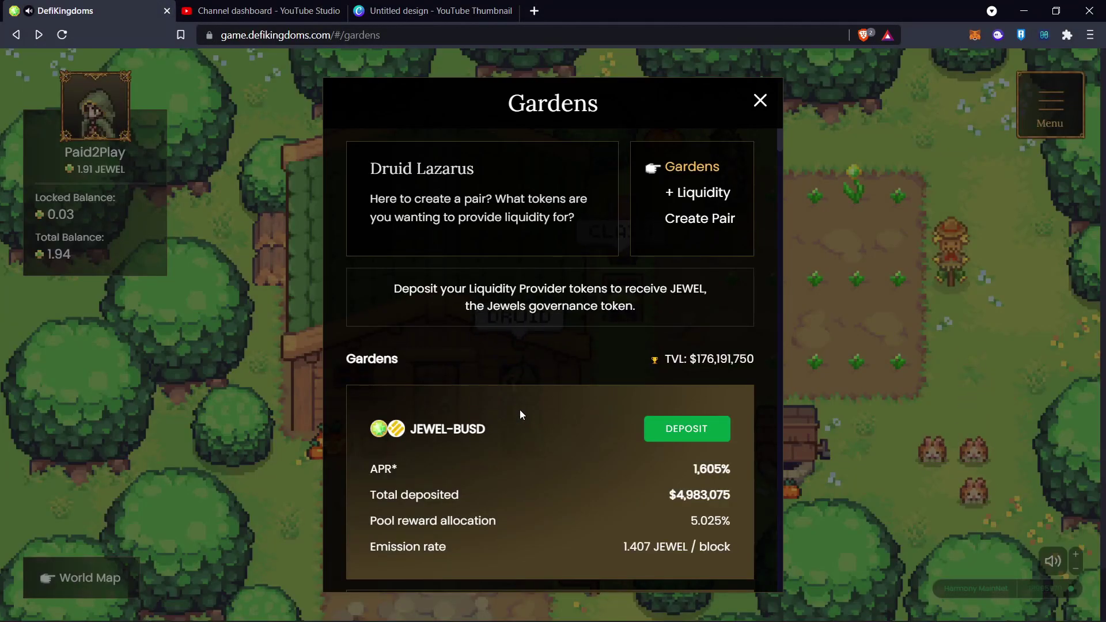
{"action": "left_click", "coordinate": [760, 100]}
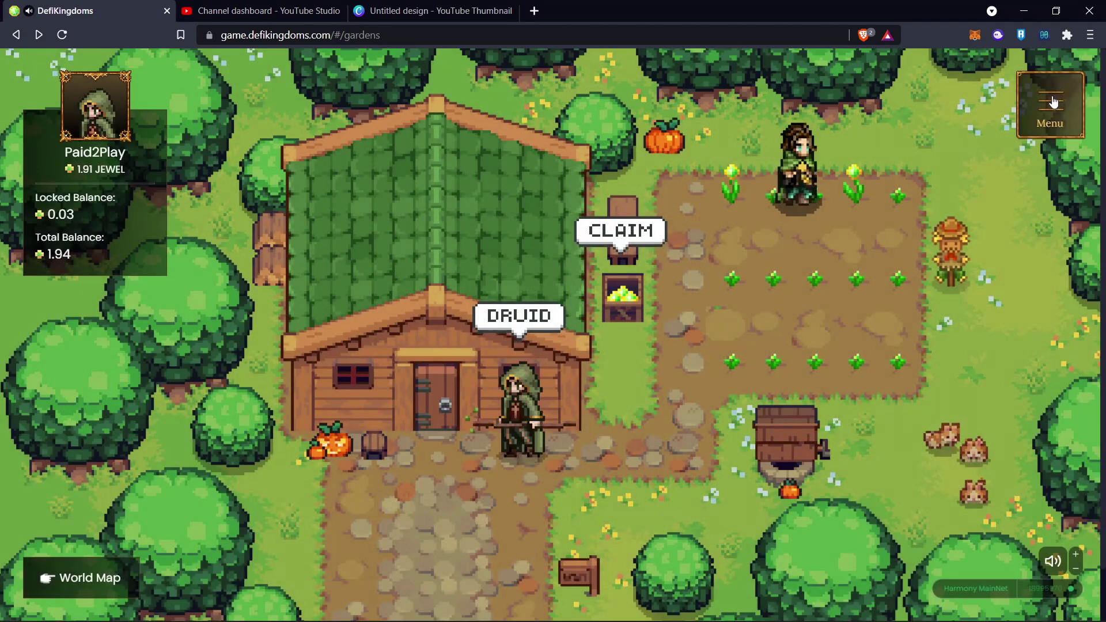
{"action": "left_click", "coordinate": [1050, 104]}
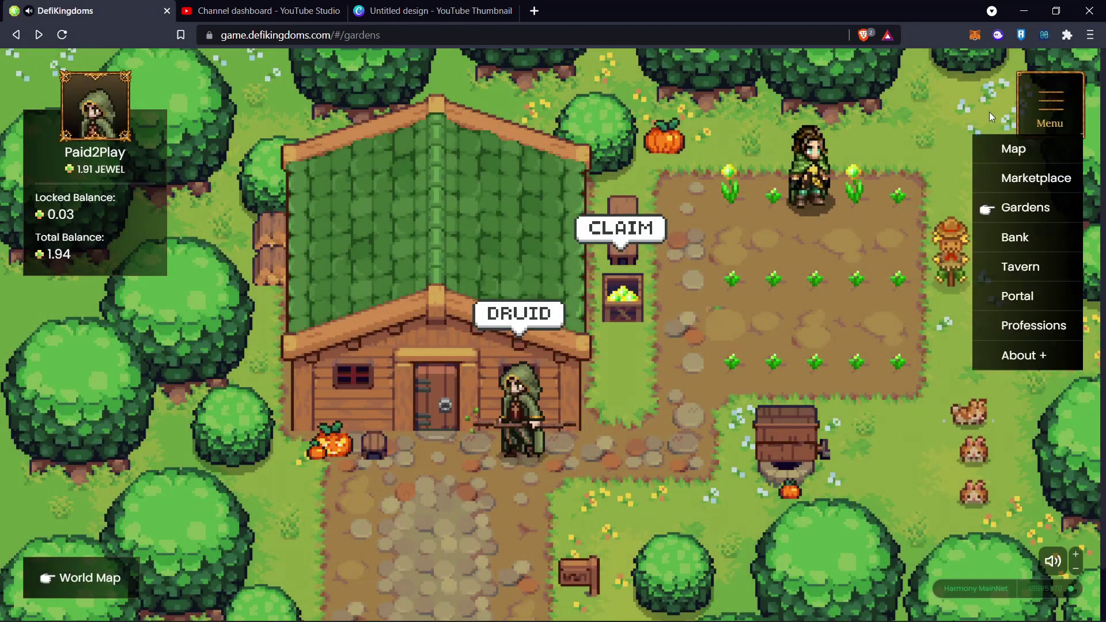
{"action": "left_click", "coordinate": [1041, 179]}
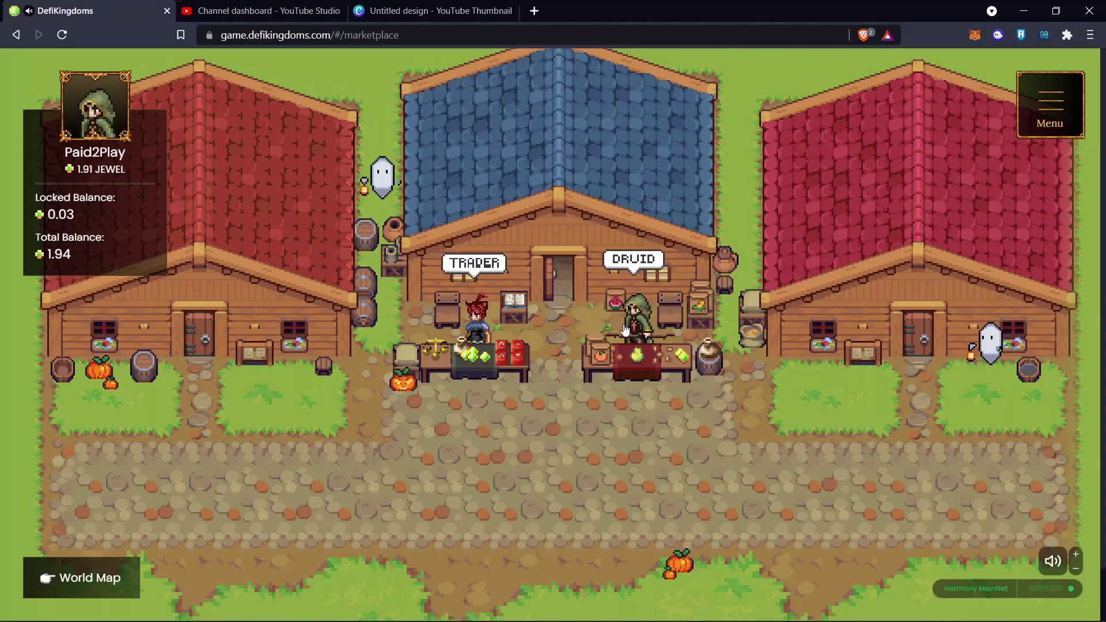
- At the Marketplace druid, back out of creating a pair and expand the JEWEL<>ONE position details
{"action": "left_click", "coordinate": [613, 314]}
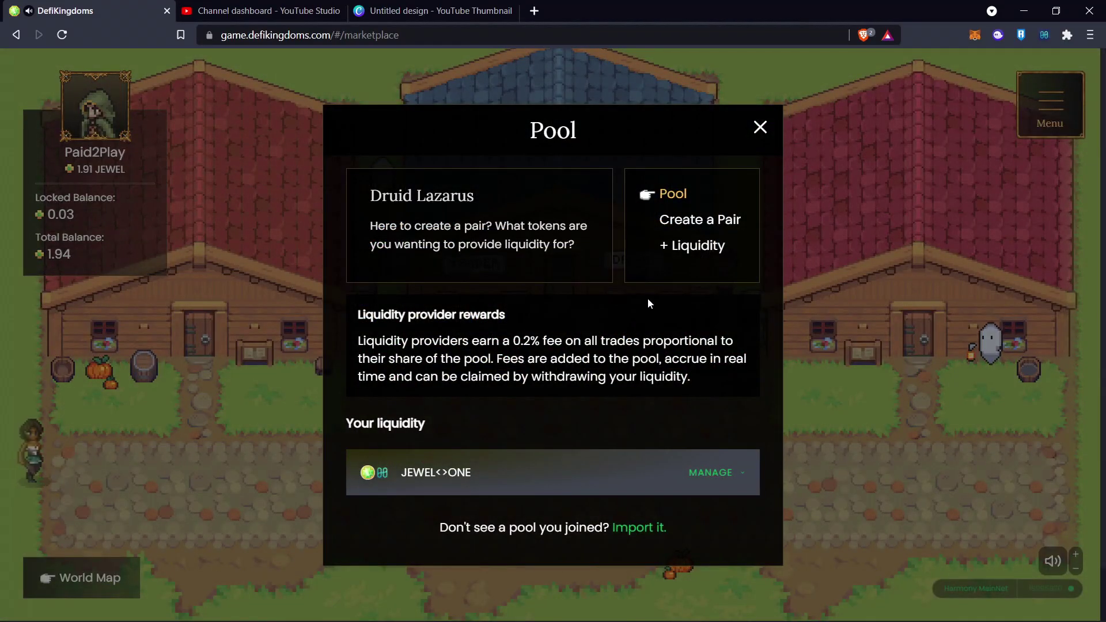
{"action": "left_click", "coordinate": [695, 227]}
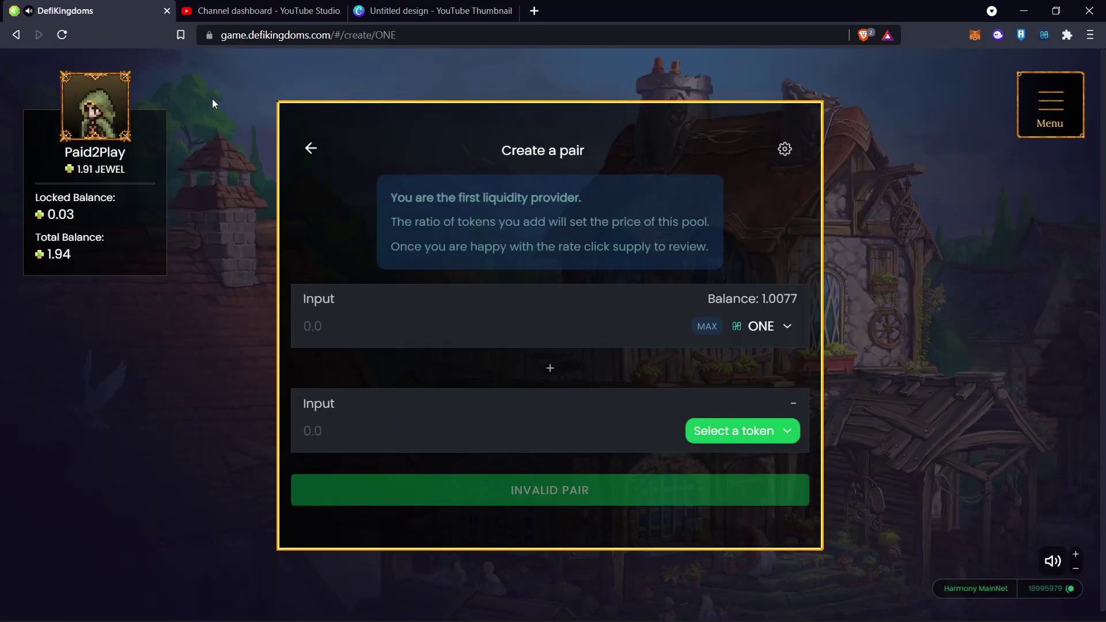
{"action": "left_click", "coordinate": [312, 150]}
{"action": "left_click", "coordinate": [1004, 113]}
{"action": "left_click", "coordinate": [1054, 118]}
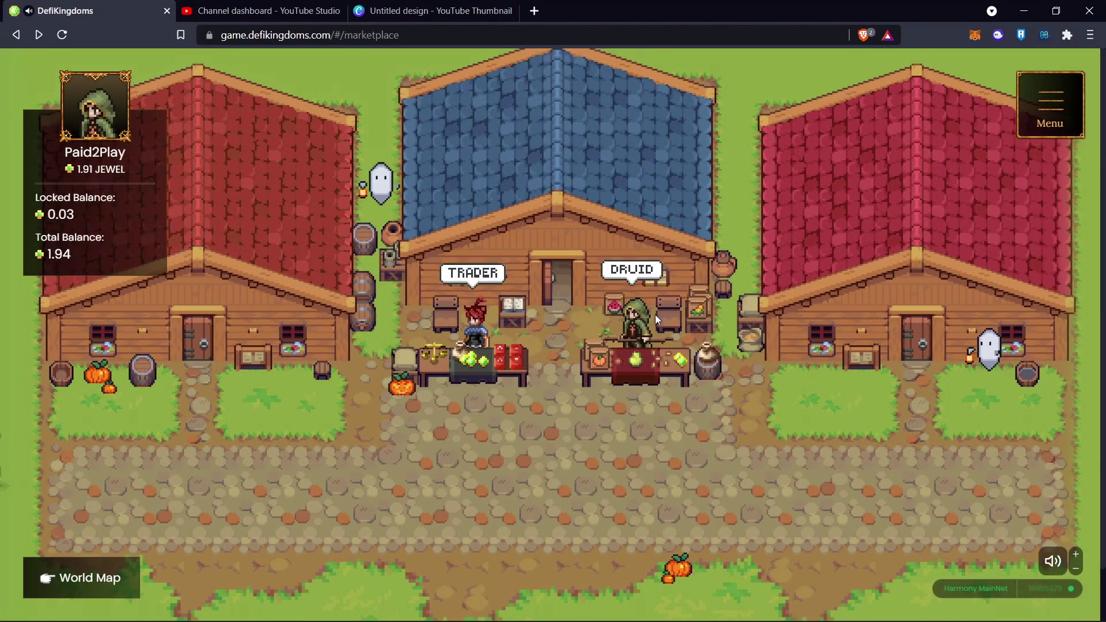
{"action": "left_click", "coordinate": [655, 314]}
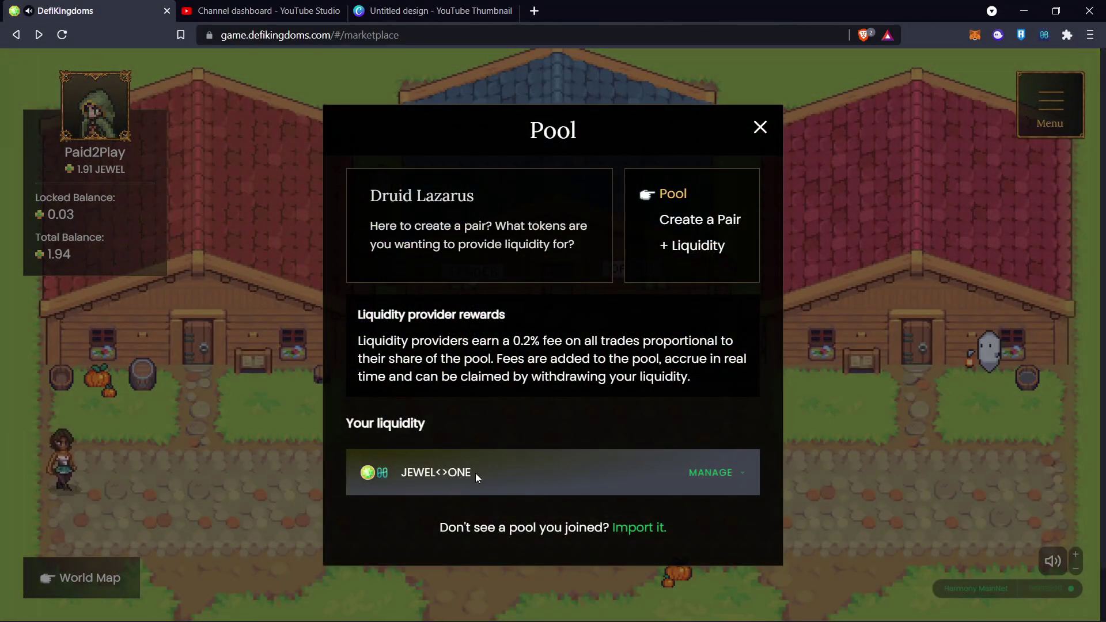
{"action": "left_click", "coordinate": [686, 472]}
- Open the JEWEL-ONE Liquidity Mining page with 58.302 LP tokens deposited, then travel to the Bank
{"action": "scroll", "coordinate": [576, 413], "scroll_direction": "down", "scroll_amount": 2}
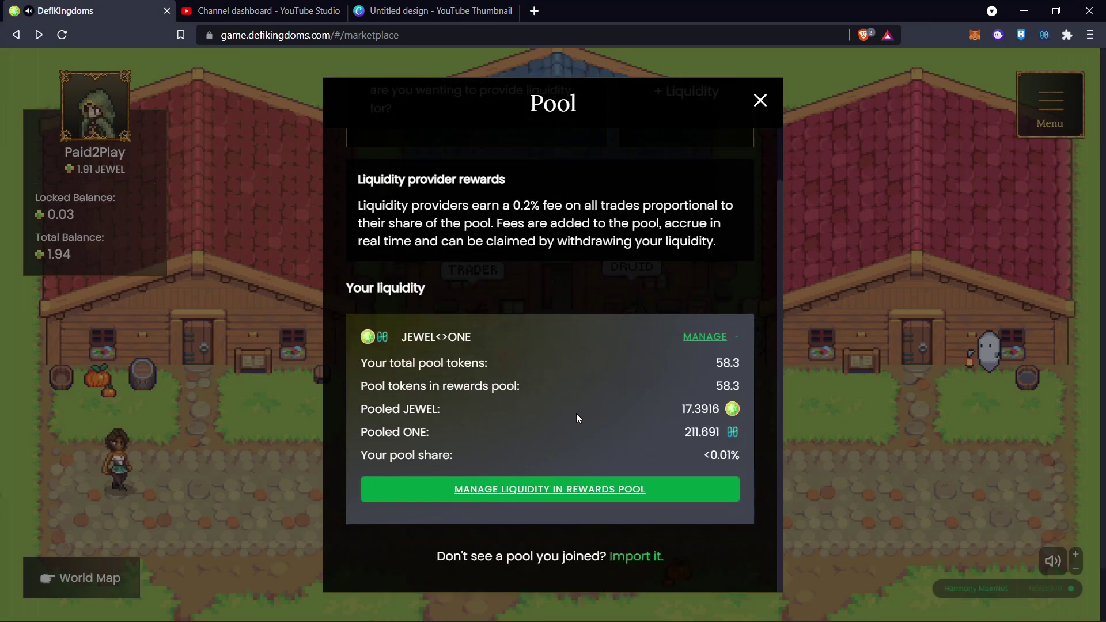
{"action": "left_click", "coordinate": [517, 498]}
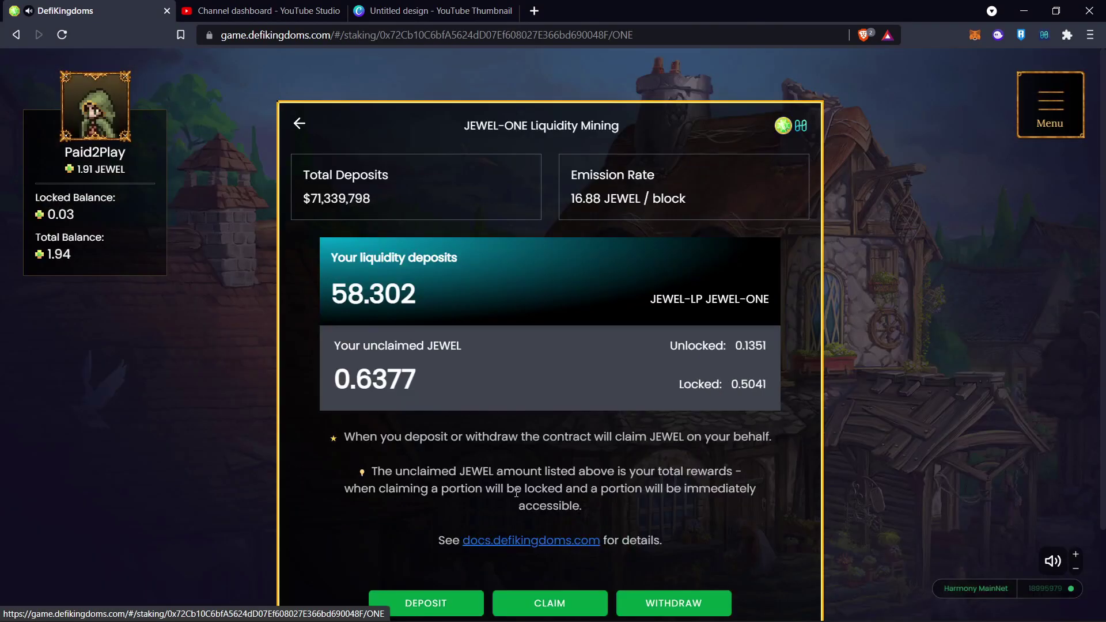
{"action": "scroll", "coordinate": [491, 477], "scroll_direction": "down", "scroll_amount": 1}
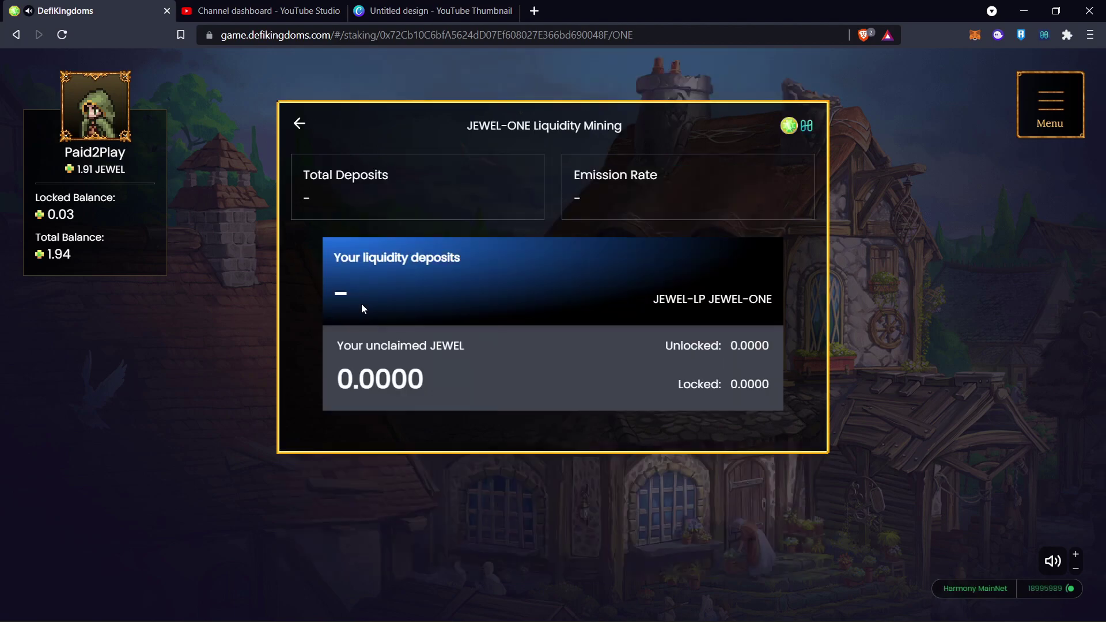
{"action": "mouse_move", "coordinate": [49, 260]}
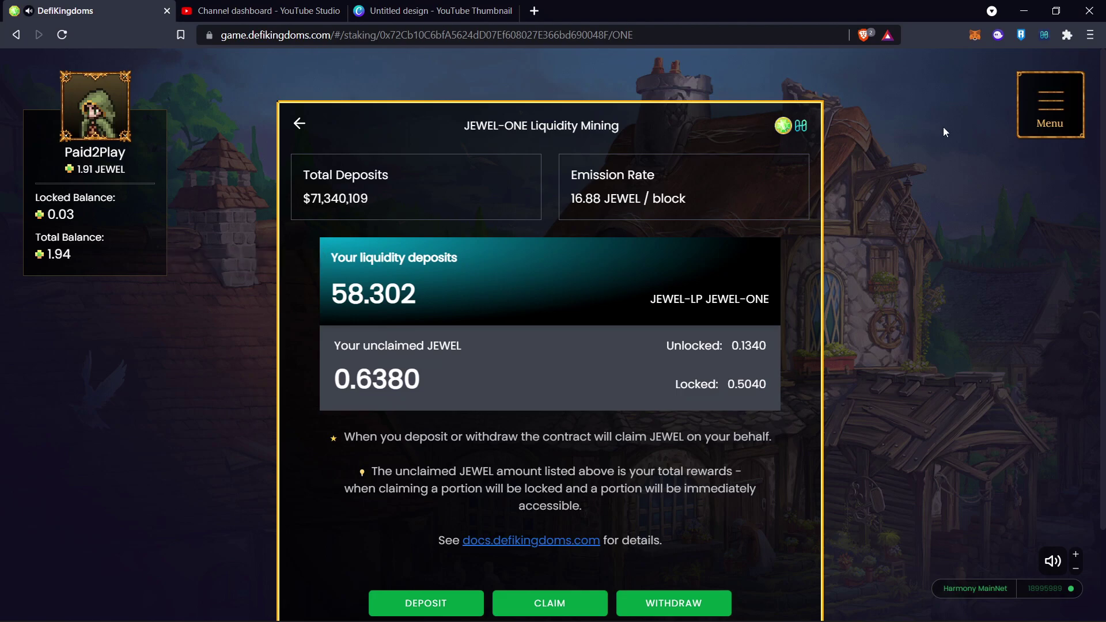
{"action": "left_click", "coordinate": [922, 163]}
- Review the banker's xJEWEL staking panel, close it, and travel to the Tavern
{"action": "left_click", "coordinate": [567, 399]}
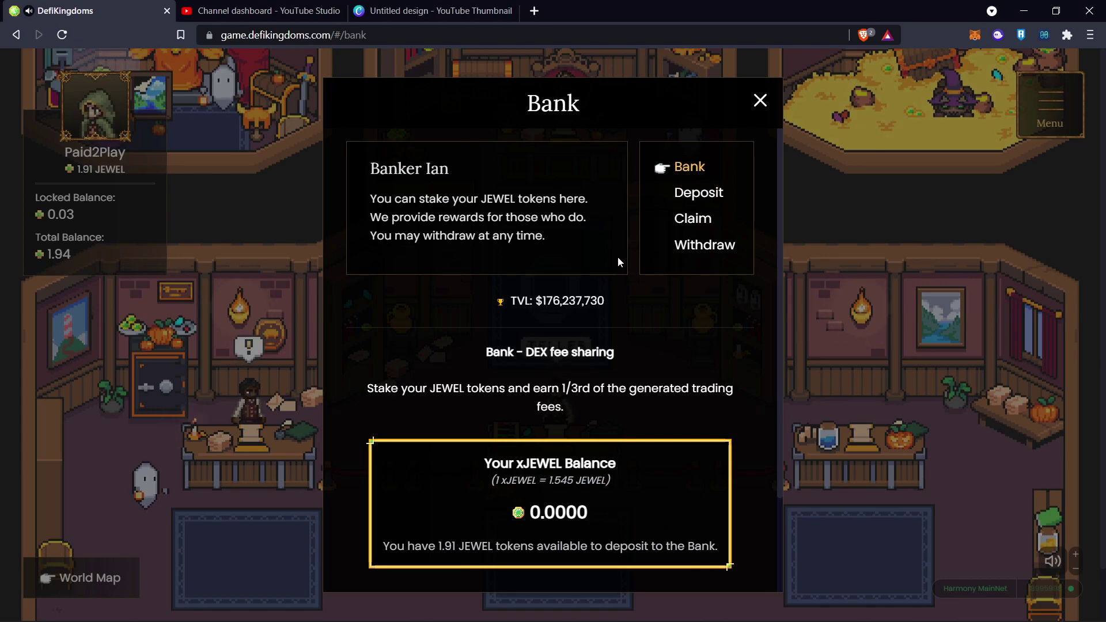
{"action": "left_click", "coordinate": [760, 101]}
{"action": "left_click", "coordinate": [1023, 275]}
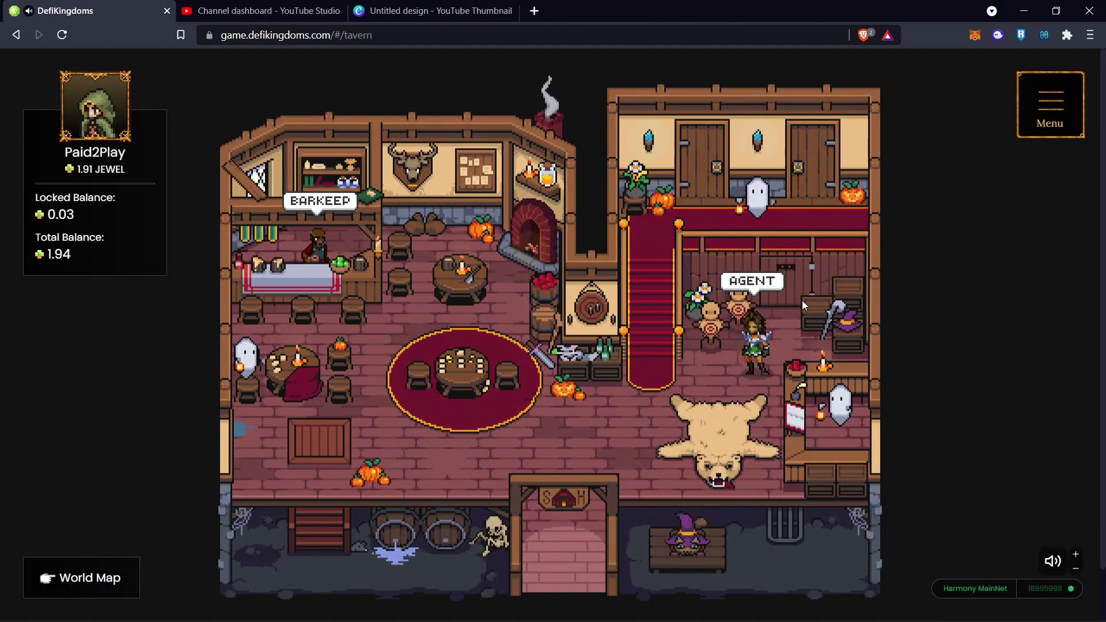
- At the Tavern's NFT Agent, browse heroes for sale and view hero #10026's stats and professions
{"action": "left_click", "coordinate": [763, 336]}
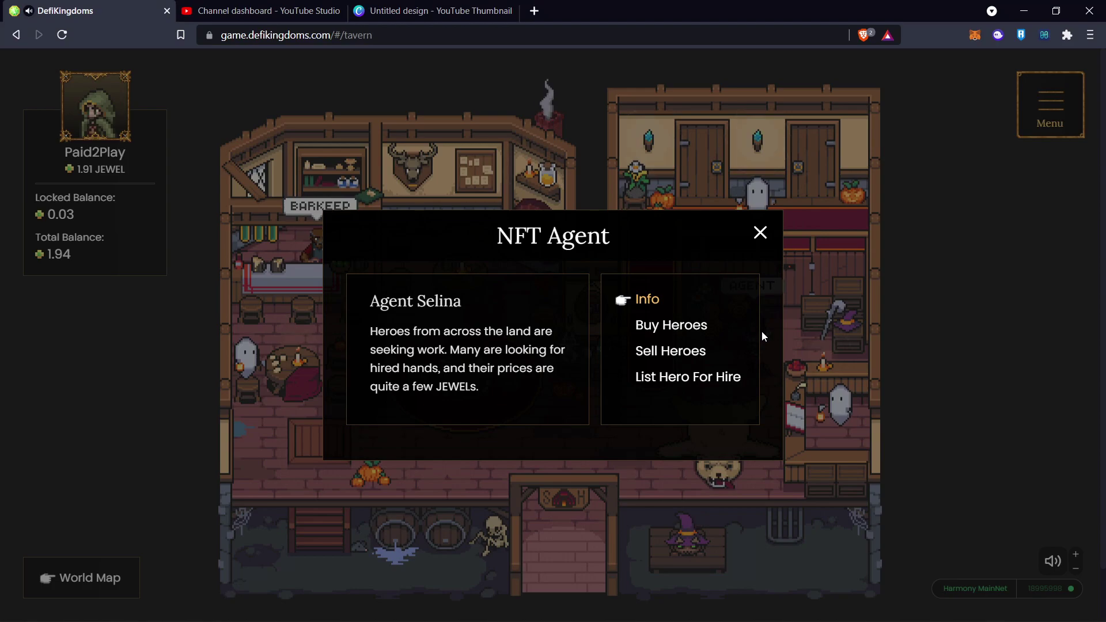
{"action": "left_click", "coordinate": [695, 335]}
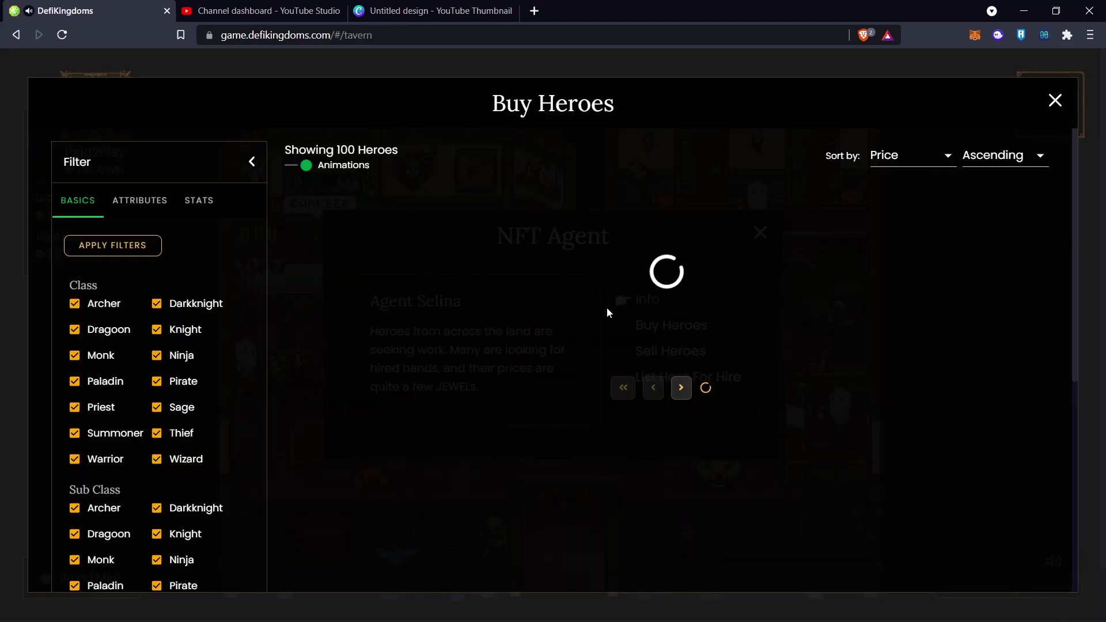
{"action": "scroll", "coordinate": [382, 226], "scroll_direction": "down", "scroll_amount": 4}
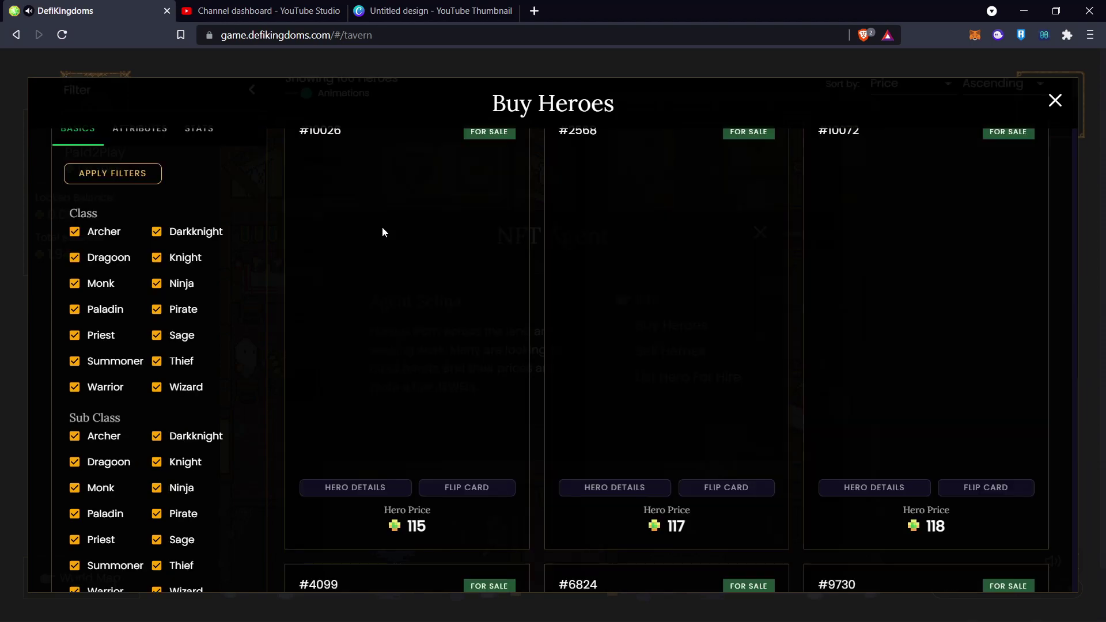
{"action": "scroll", "coordinate": [649, 240], "scroll_direction": "up", "scroll_amount": 4}
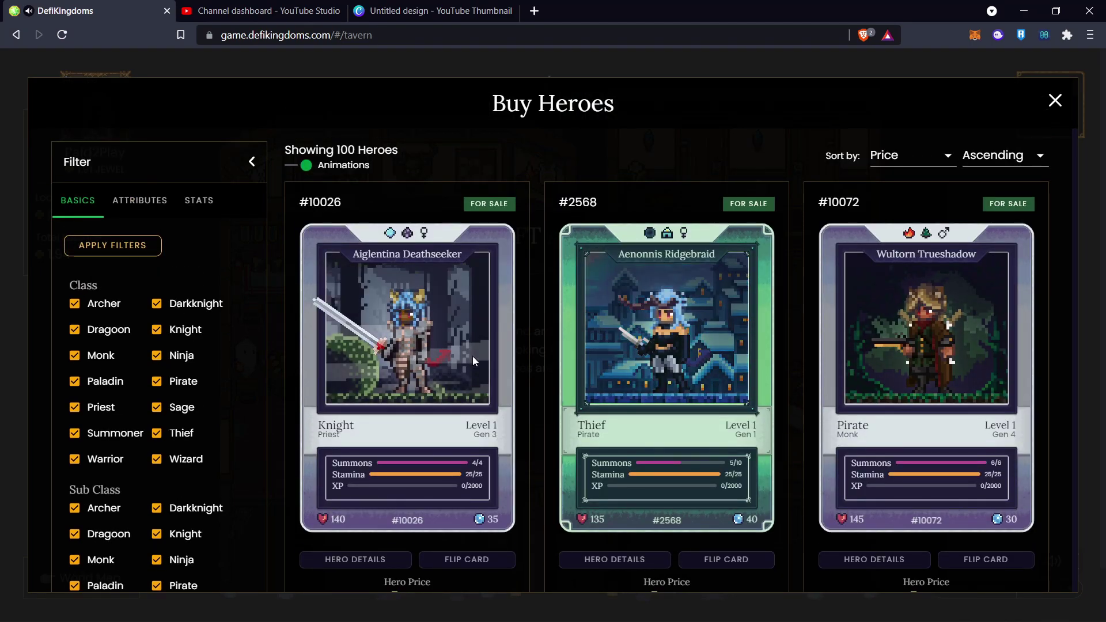
{"action": "scroll", "coordinate": [472, 356], "scroll_direction": "down", "scroll_amount": 1}
{"action": "left_click", "coordinate": [467, 491]}
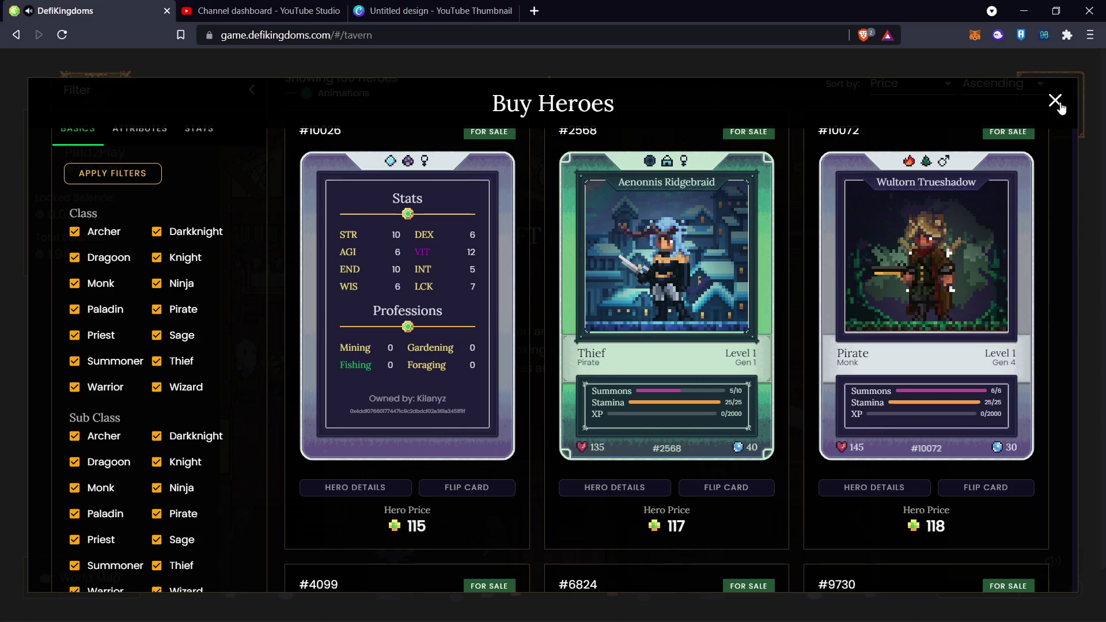
- Scroll the remaining hero listings, close both Agent panels, and travel to the Professions area
{"action": "scroll", "coordinate": [753, 390], "scroll_direction": "down", "scroll_amount": 8}
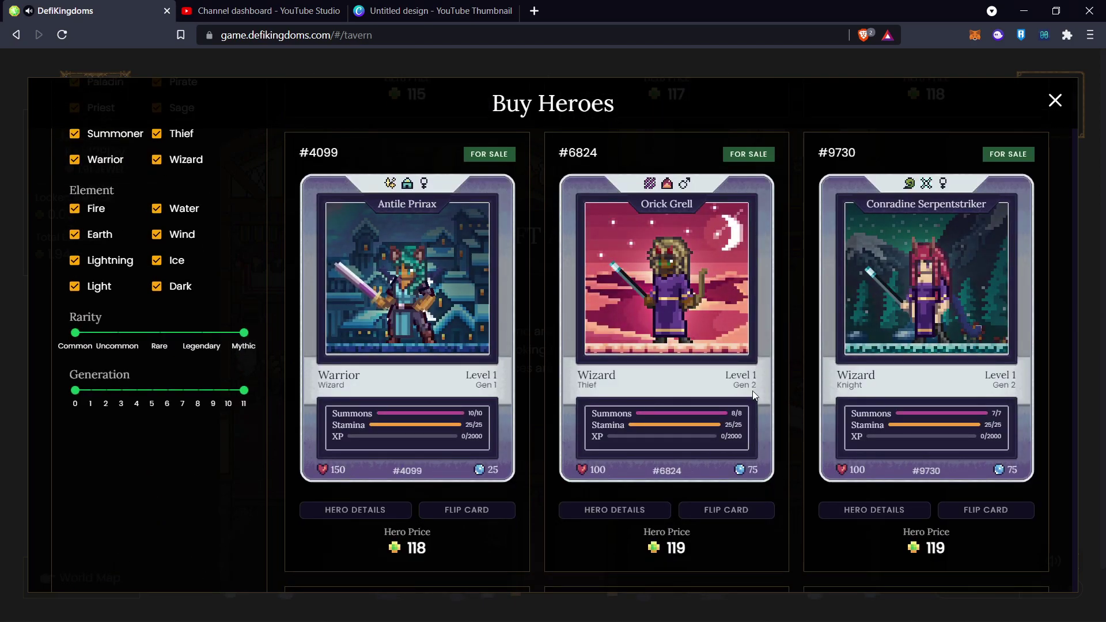
{"action": "scroll", "coordinate": [749, 392], "scroll_direction": "down", "scroll_amount": 7}
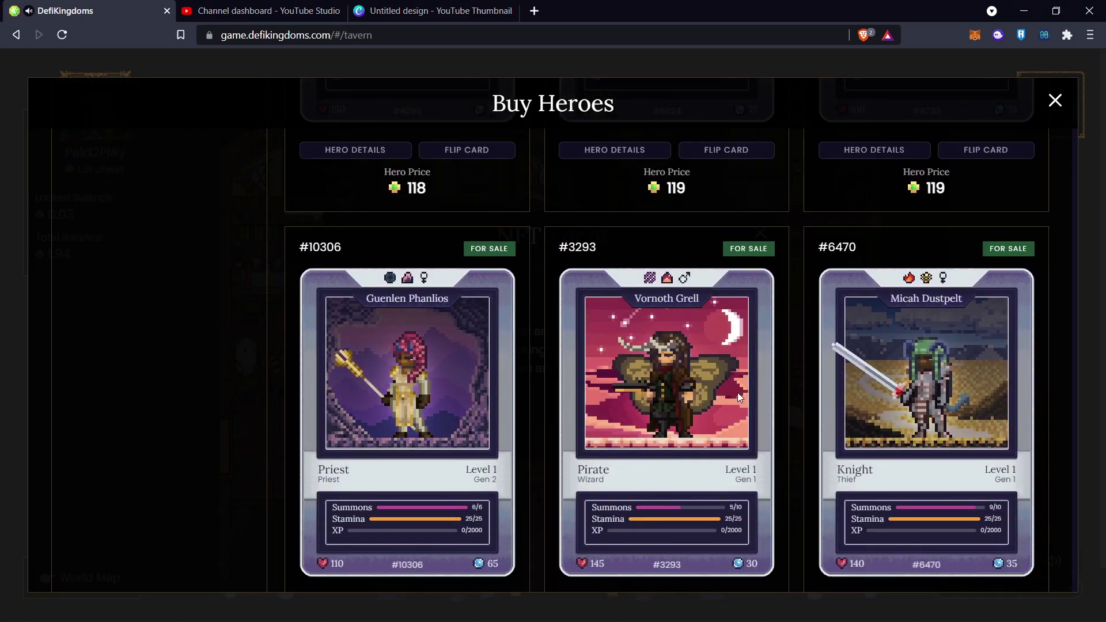
{"action": "scroll", "coordinate": [725, 397], "scroll_direction": "down", "scroll_amount": 3}
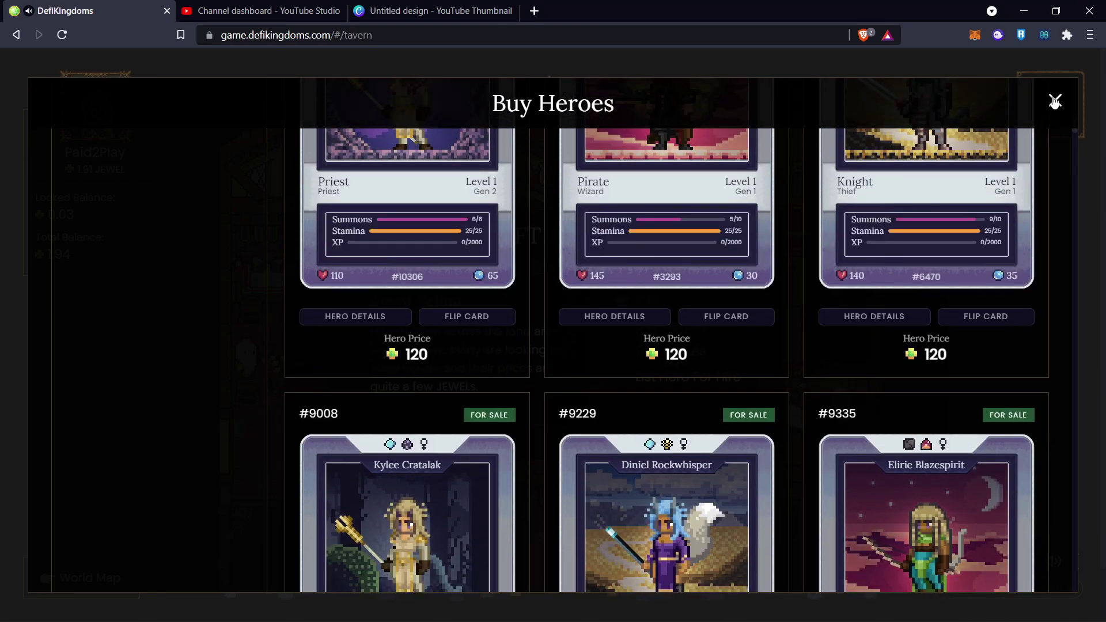
{"action": "left_click", "coordinate": [1055, 101]}
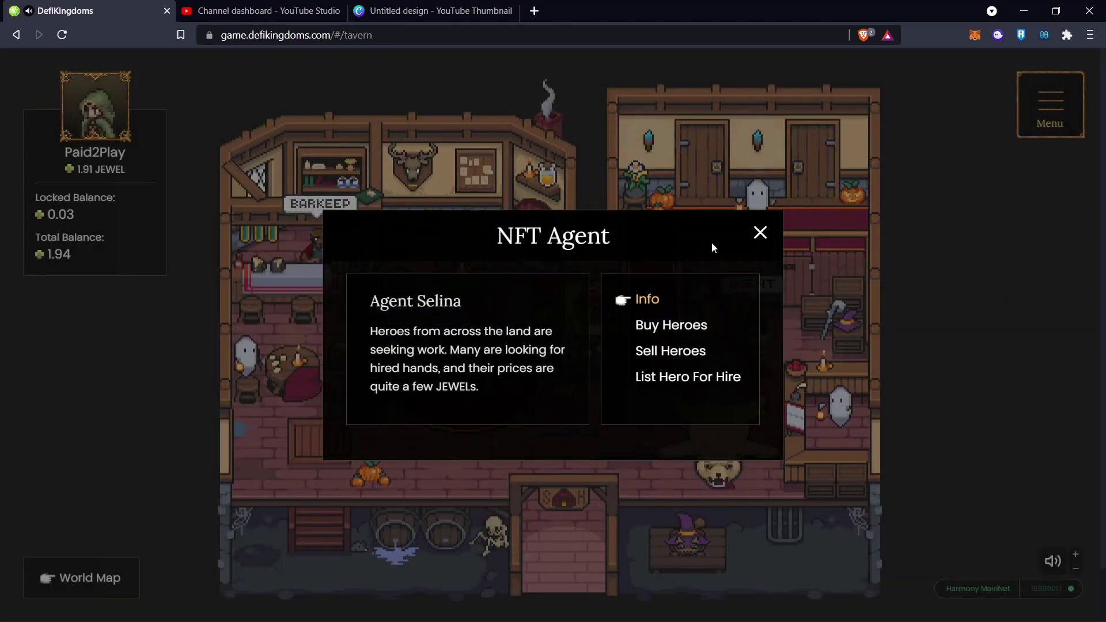
{"action": "left_click", "coordinate": [760, 232]}
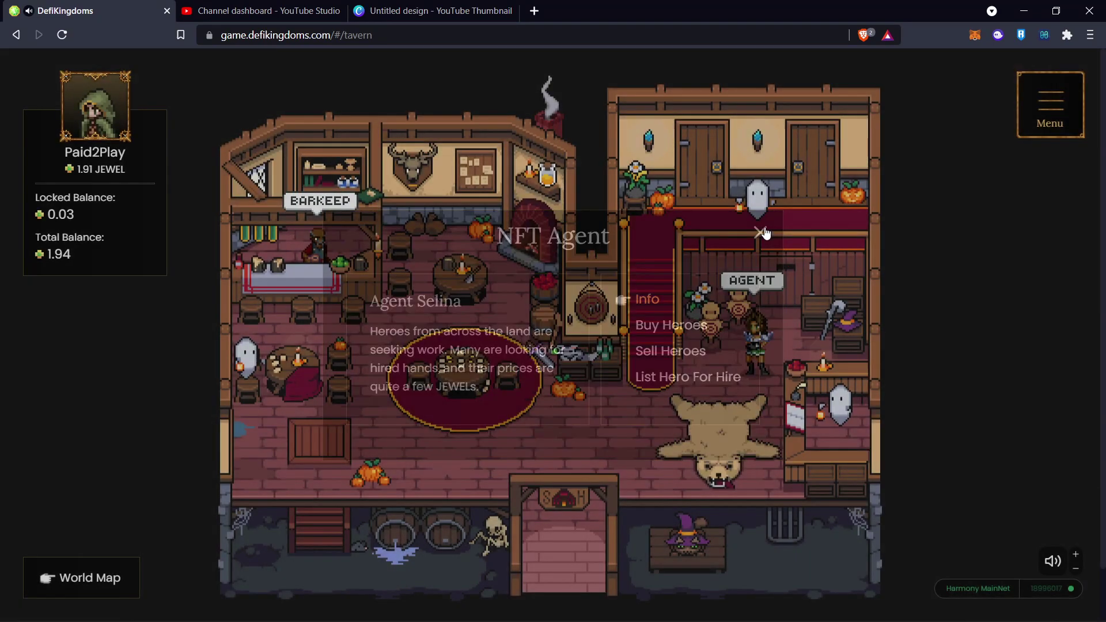
{"action": "left_click", "coordinate": [1050, 112]}
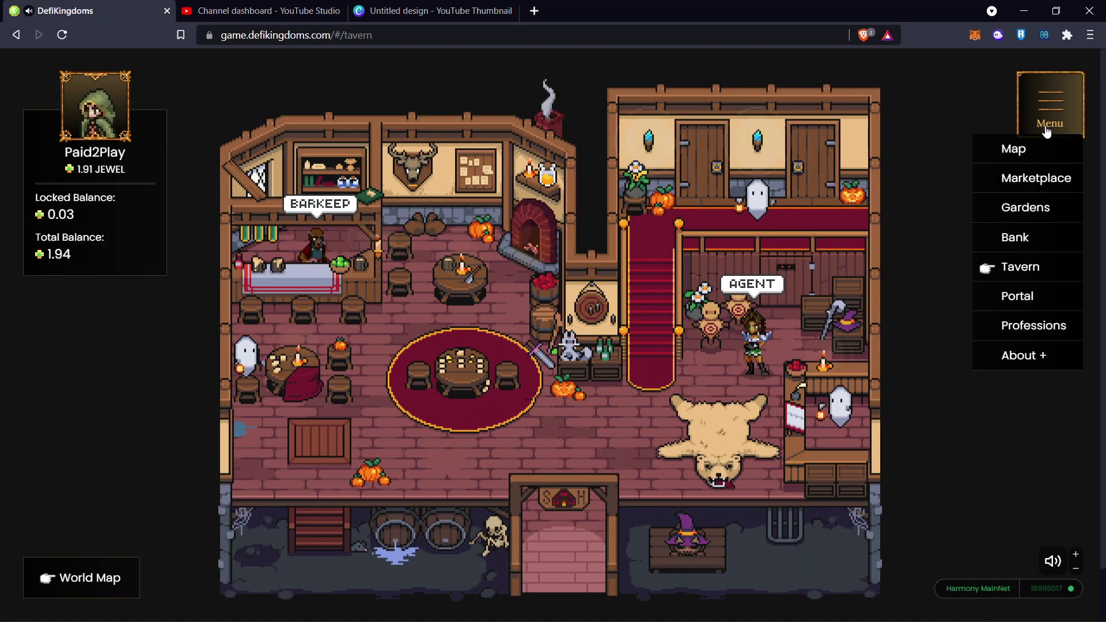
{"action": "left_click", "coordinate": [1036, 325]}
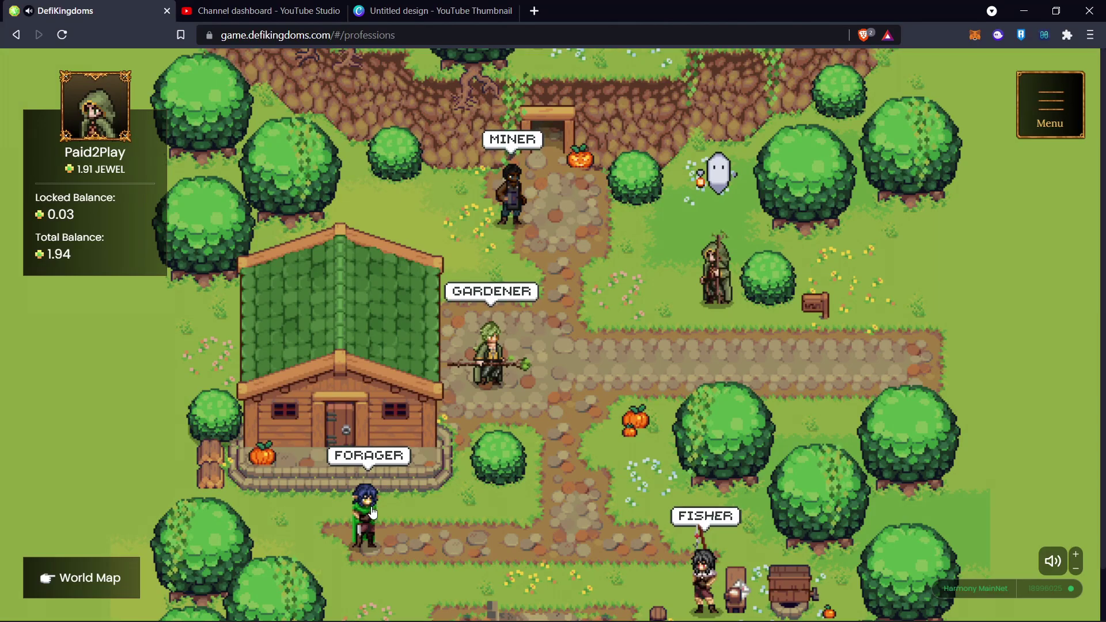
- Visit the Portal's summoner, close the Summon Hero panel, and return to the panned town map
{"action": "scroll", "coordinate": [725, 544], "scroll_direction": "down", "scroll_amount": 10}
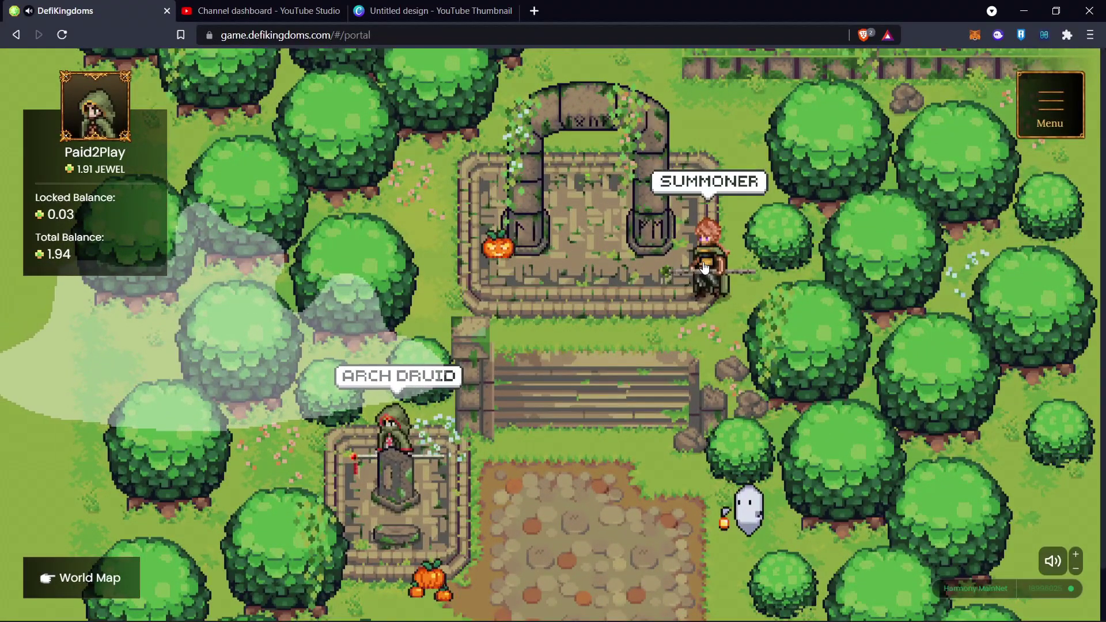
{"action": "left_click", "coordinate": [703, 262]}
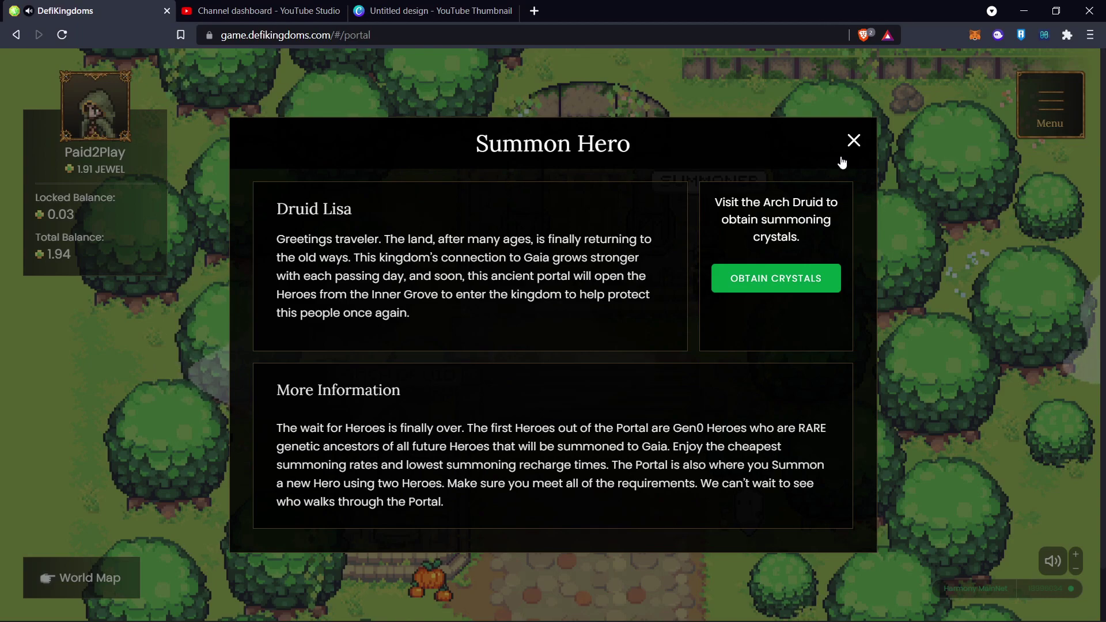
{"action": "left_click", "coordinate": [854, 141]}
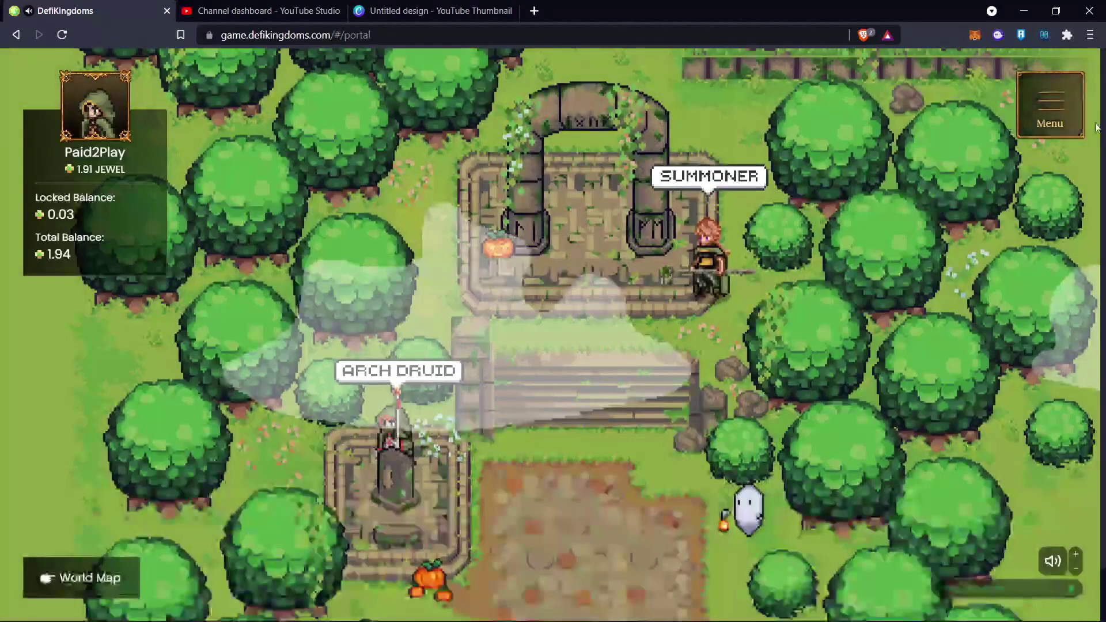
{"action": "left_click", "coordinate": [1057, 123]}
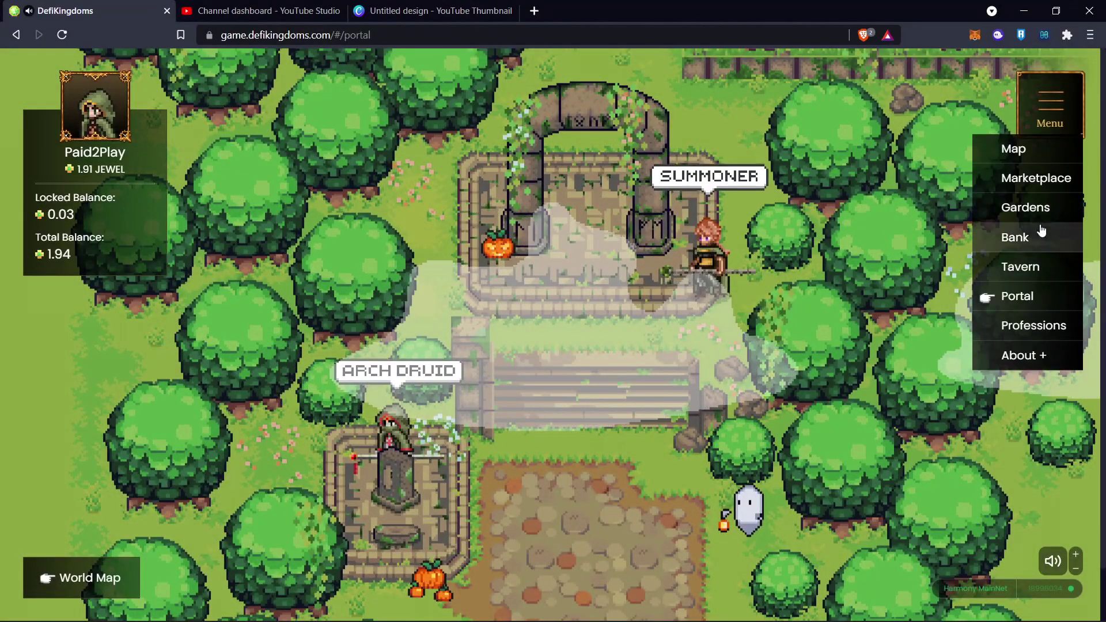
{"action": "left_click", "coordinate": [1038, 156]}
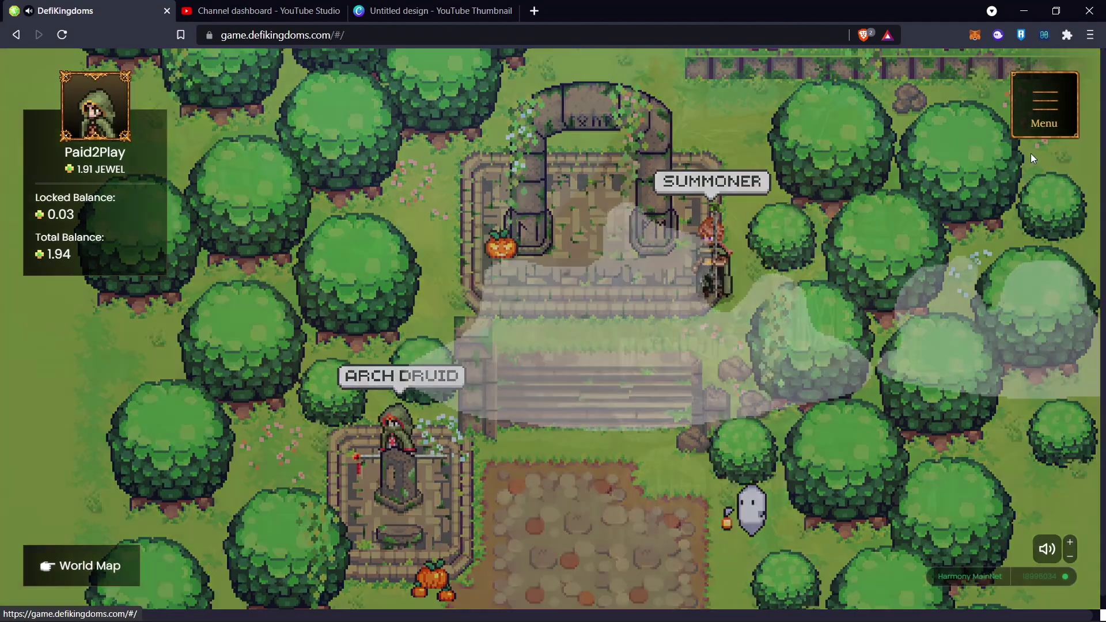
{"action": "left_click_drag", "start_coordinate": [800, 343], "coordinate": [760, 322]}
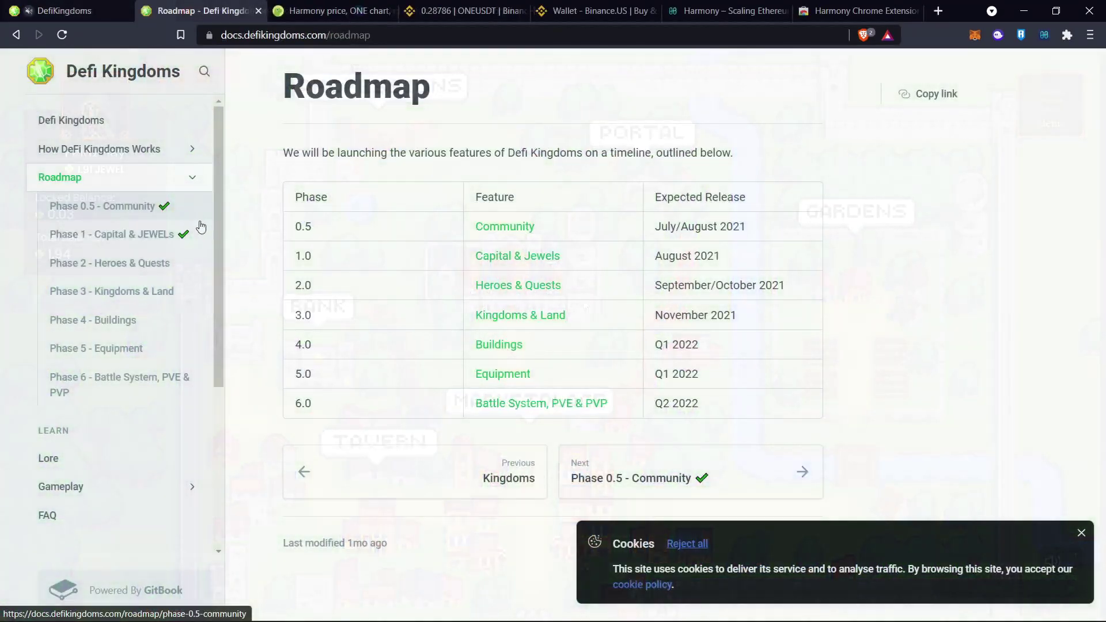
- Browse the Phase 1 - Capital & JEWELs, Phase 0.5 - Community and Phase 4 - Buildings roadmap pages
{"action": "left_click", "coordinate": [127, 248]}
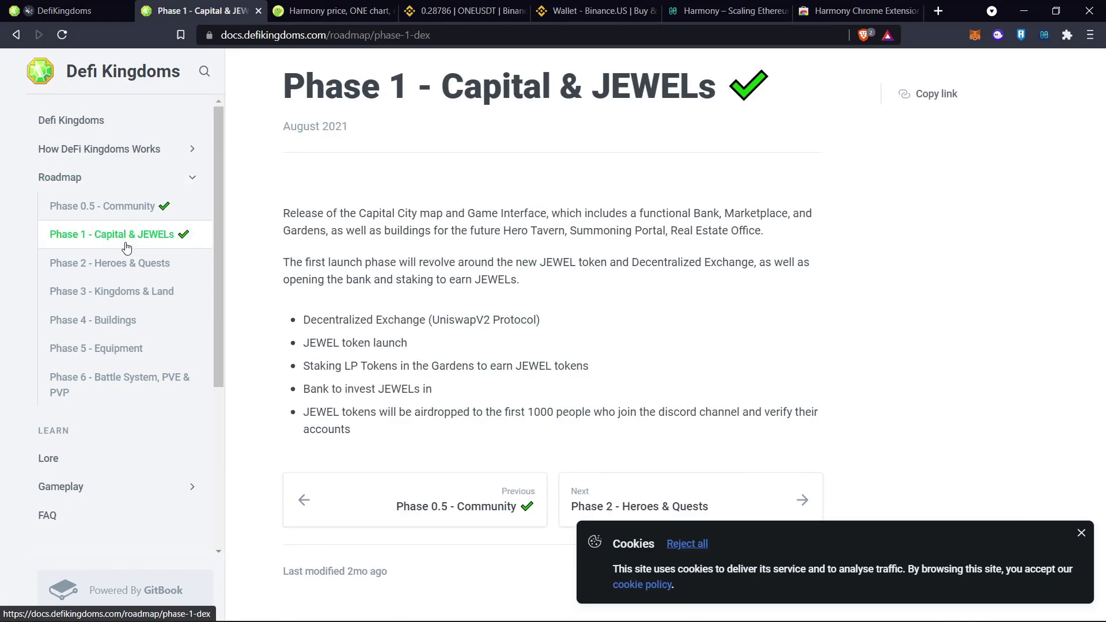
{"action": "left_click", "coordinate": [136, 211]}
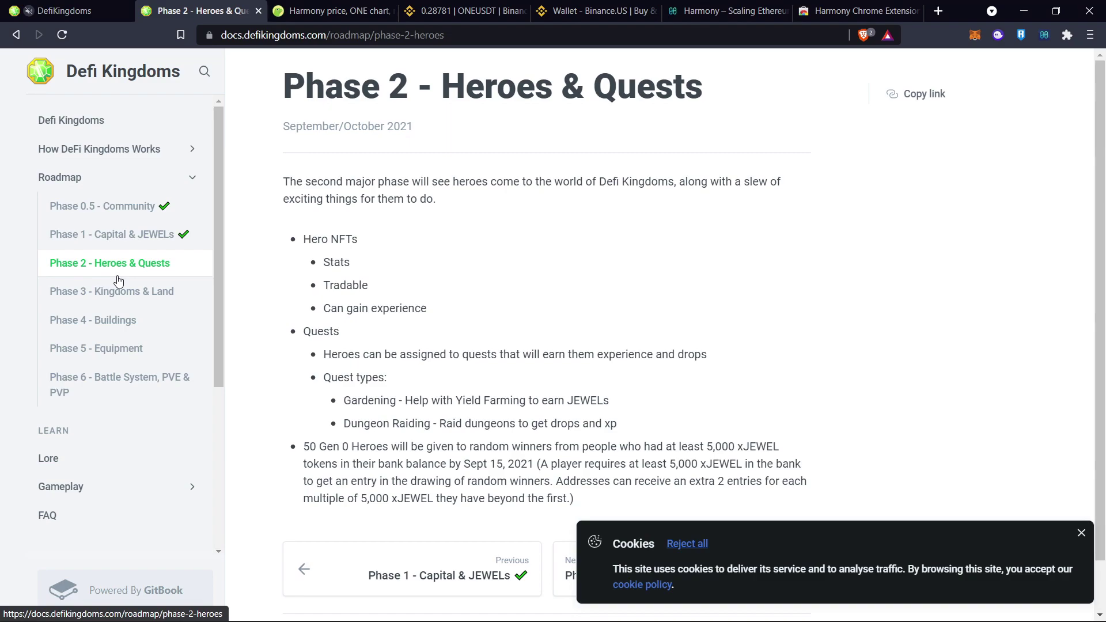
{"action": "scroll", "coordinate": [118, 281], "scroll_direction": "down", "scroll_amount": 1}
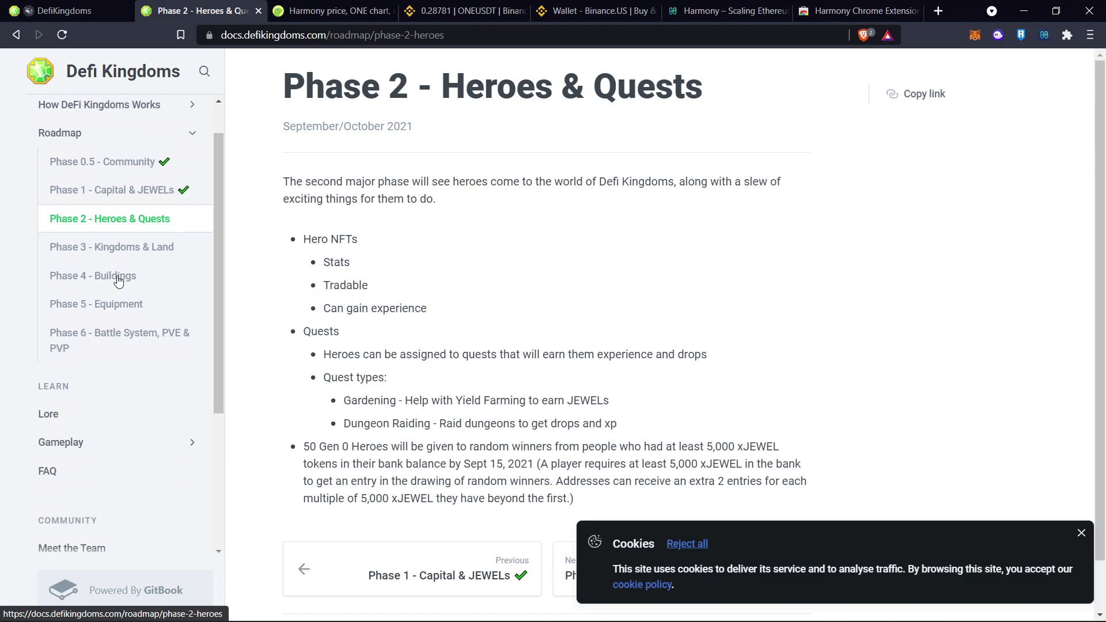
{"action": "left_click", "coordinate": [121, 271]}
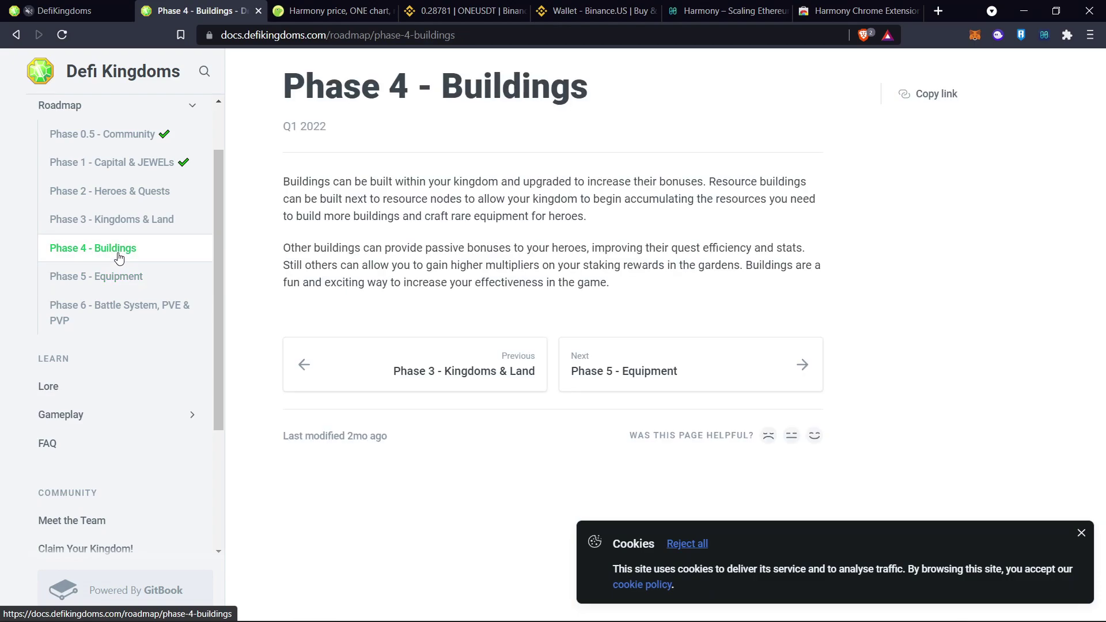
{"action": "scroll", "coordinate": [116, 283], "scroll_direction": "down", "scroll_amount": 2}
{"action": "scroll", "coordinate": [107, 226], "scroll_direction": "up", "scroll_amount": 3}
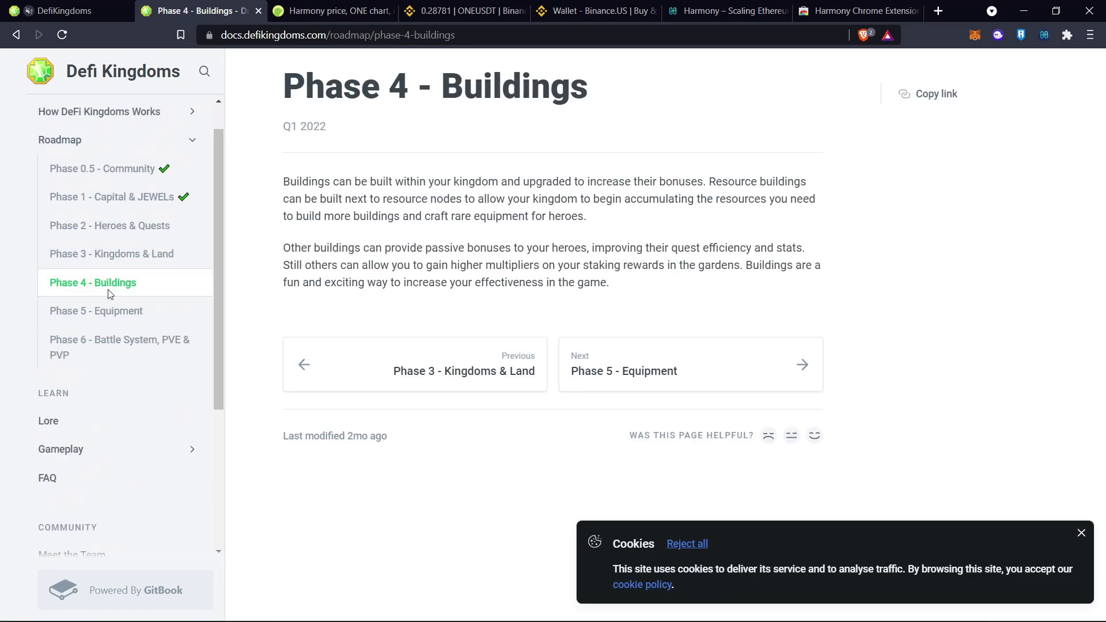
- View the Roadmap overview, collapse its phases, toggle Gameplay, and return to the main Defi Kingdoms page
{"action": "left_click", "coordinate": [84, 178]}
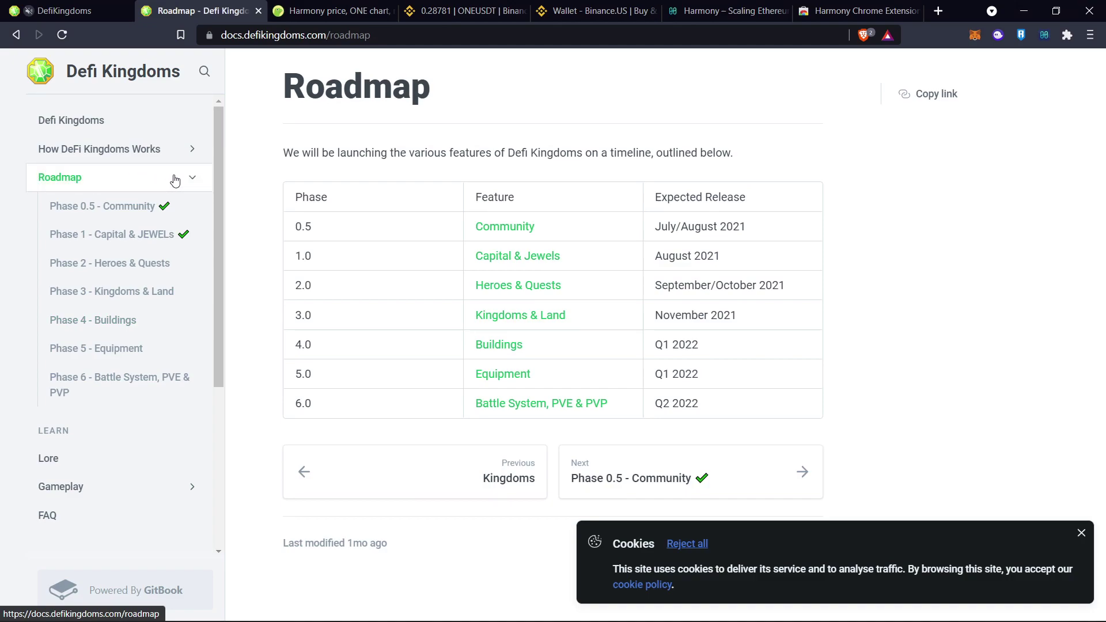
{"action": "left_click", "coordinate": [192, 180]}
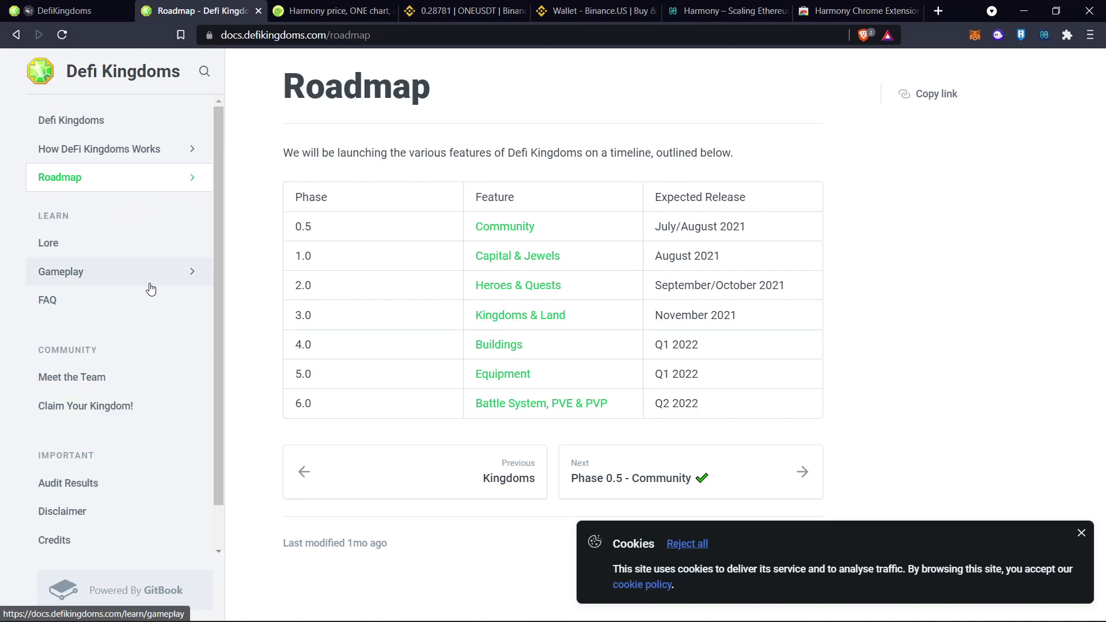
{"action": "left_click", "coordinate": [192, 273]}
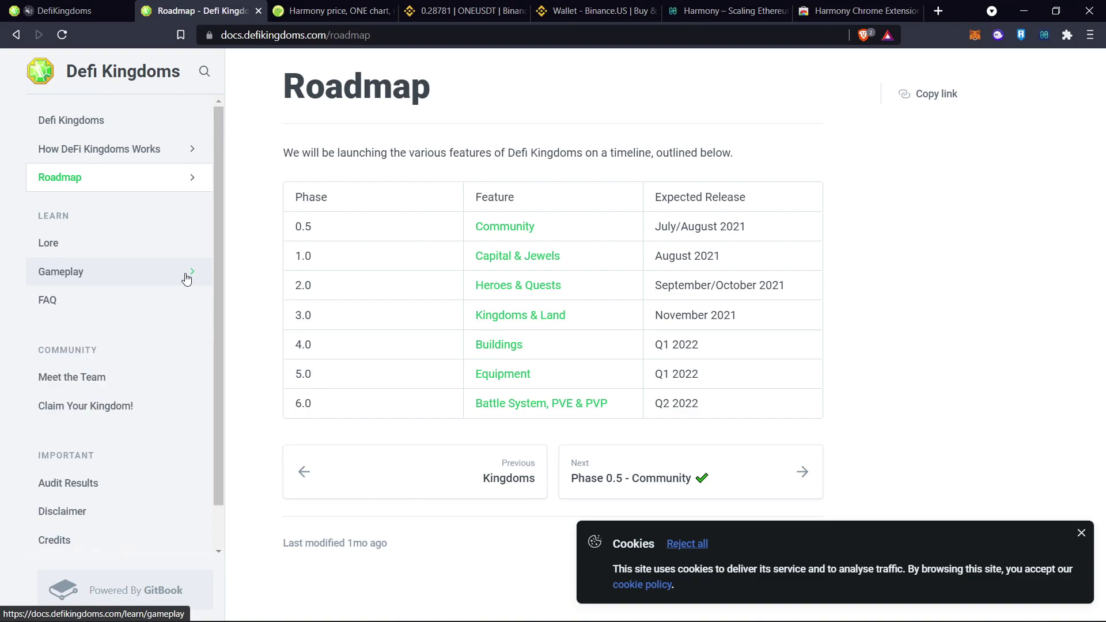
{"action": "scroll", "coordinate": [84, 349], "scroll_direction": "down", "scroll_amount": 1}
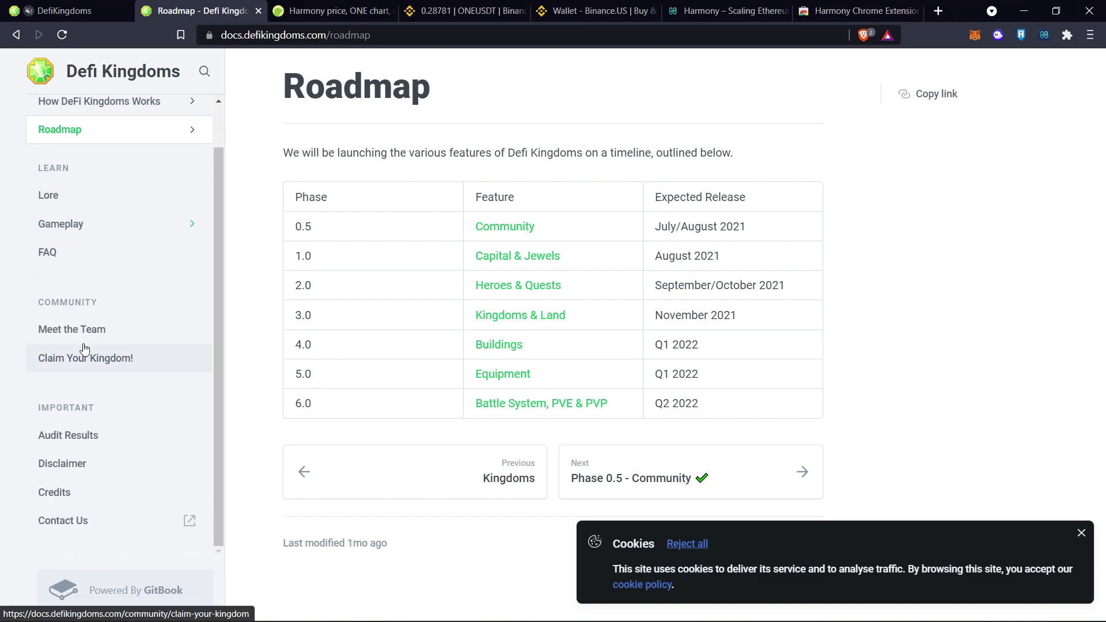
{"action": "scroll", "coordinate": [103, 359], "scroll_direction": "up", "scroll_amount": 1}
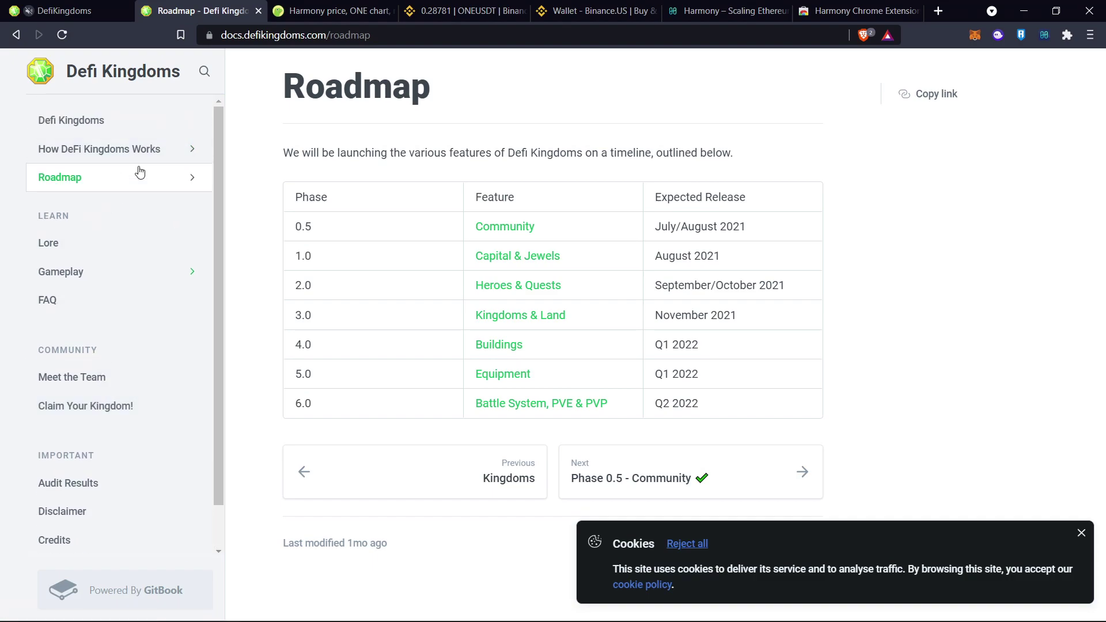
{"action": "left_click", "coordinate": [127, 124]}
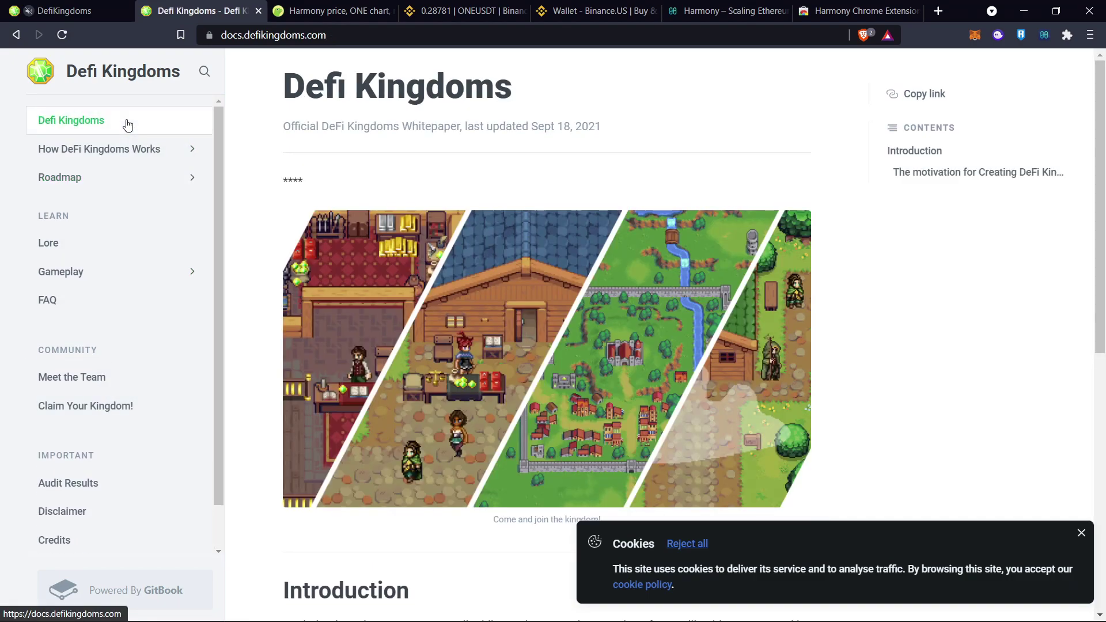
- Scroll through the whitepaper Introduction and continue to the 'How DeFi Kingdoms Works' page
{"action": "scroll", "coordinate": [378, 328], "scroll_direction": "down", "scroll_amount": 5}
{"action": "scroll", "coordinate": [380, 331], "scroll_direction": "down", "scroll_amount": 3}
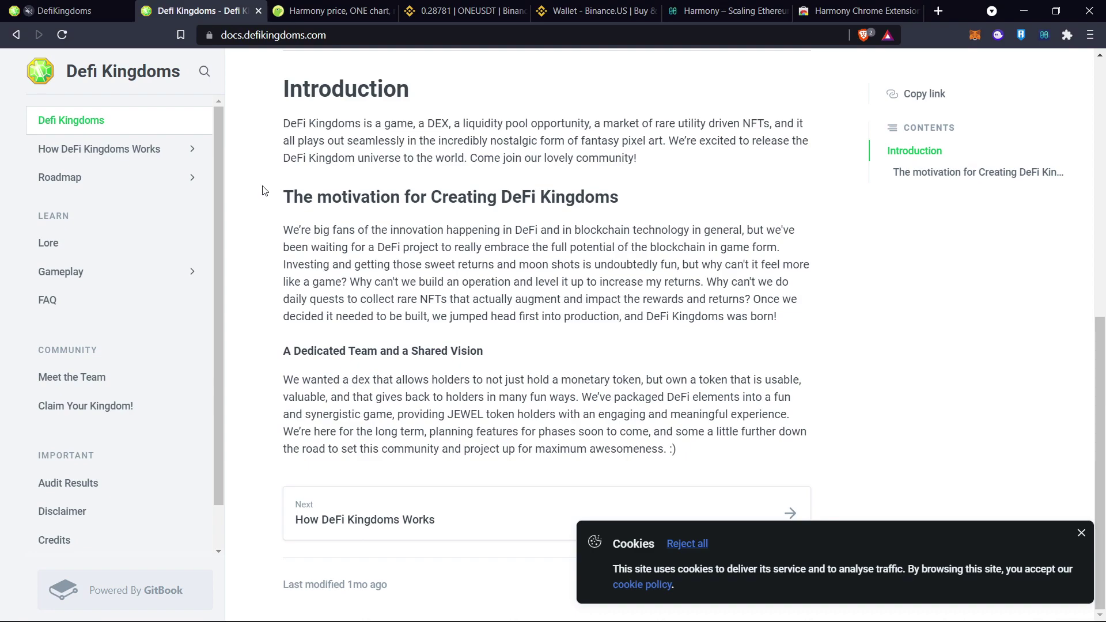
{"action": "left_click", "coordinate": [420, 520]}
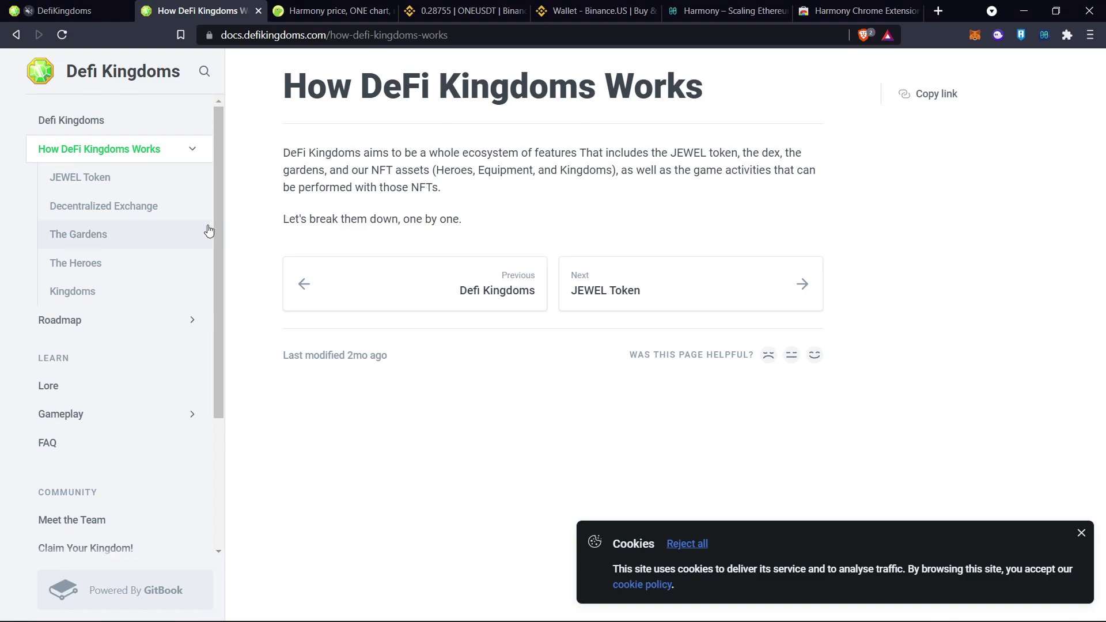
- Go to the Claim Your Kingdom! page from the docs sidebar
{"action": "scroll", "coordinate": [193, 240], "scroll_direction": "down", "scroll_amount": 2}
{"action": "scroll", "coordinate": [190, 239], "scroll_direction": "up", "scroll_amount": 1}
{"action": "scroll", "coordinate": [186, 246], "scroll_direction": "down", "scroll_amount": 1}
{"action": "scroll", "coordinate": [186, 246], "scroll_direction": "down", "scroll_amount": 1}
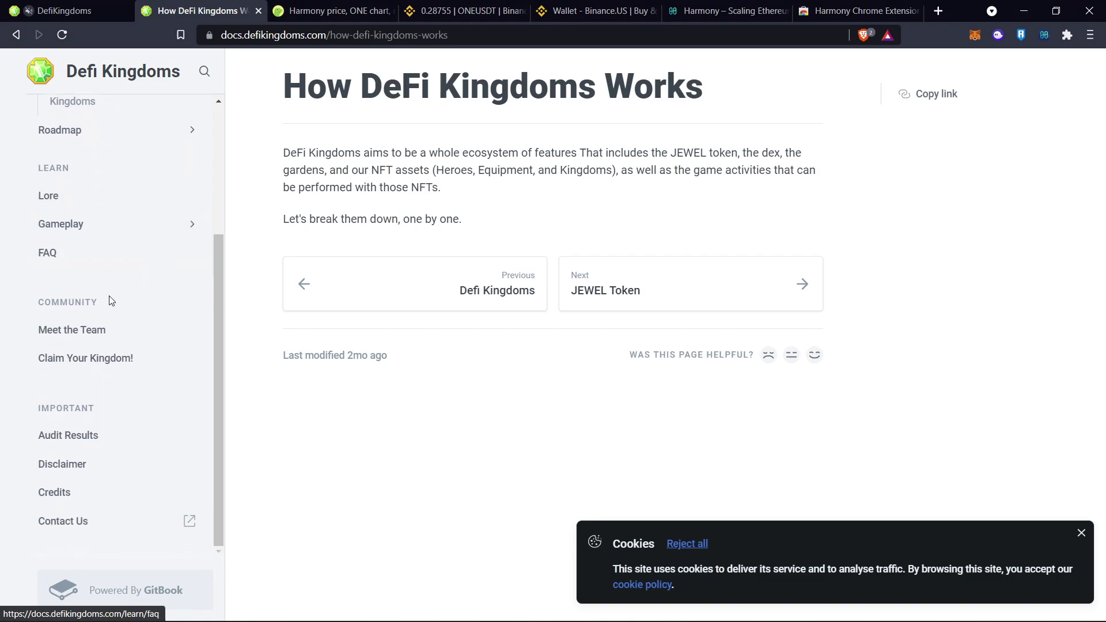
{"action": "left_click", "coordinate": [75, 358]}
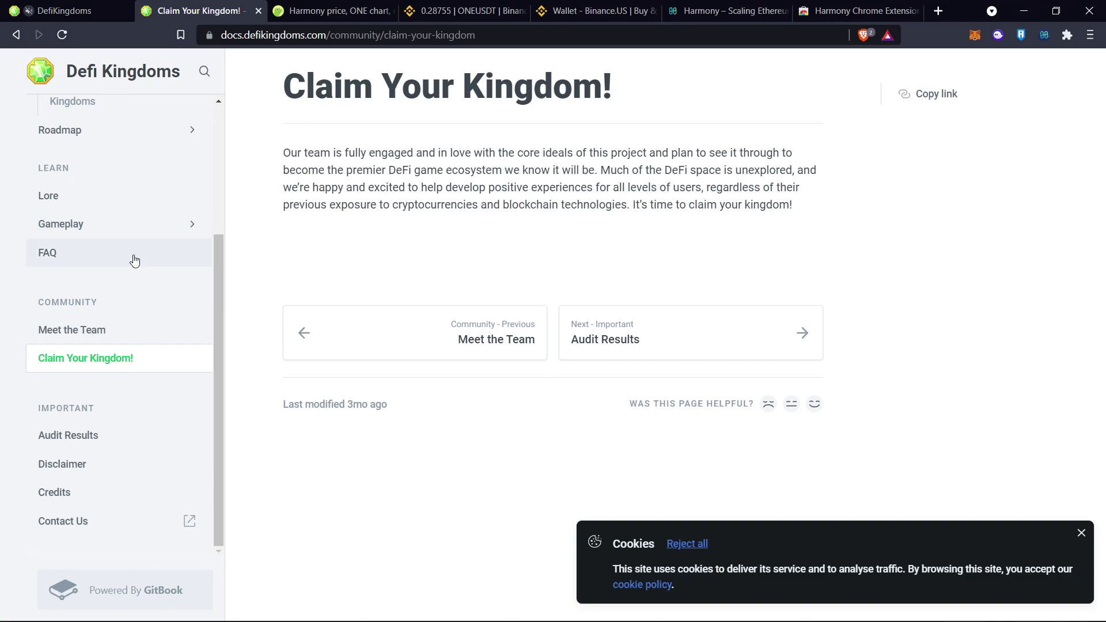
- Open Audit Results under IMPORTANT to view the completed Solidity.Finance smart contract audit
{"action": "scroll", "coordinate": [87, 268], "scroll_direction": "up", "scroll_amount": 1}
{"action": "scroll", "coordinate": [87, 268], "scroll_direction": "up", "scroll_amount": 1}
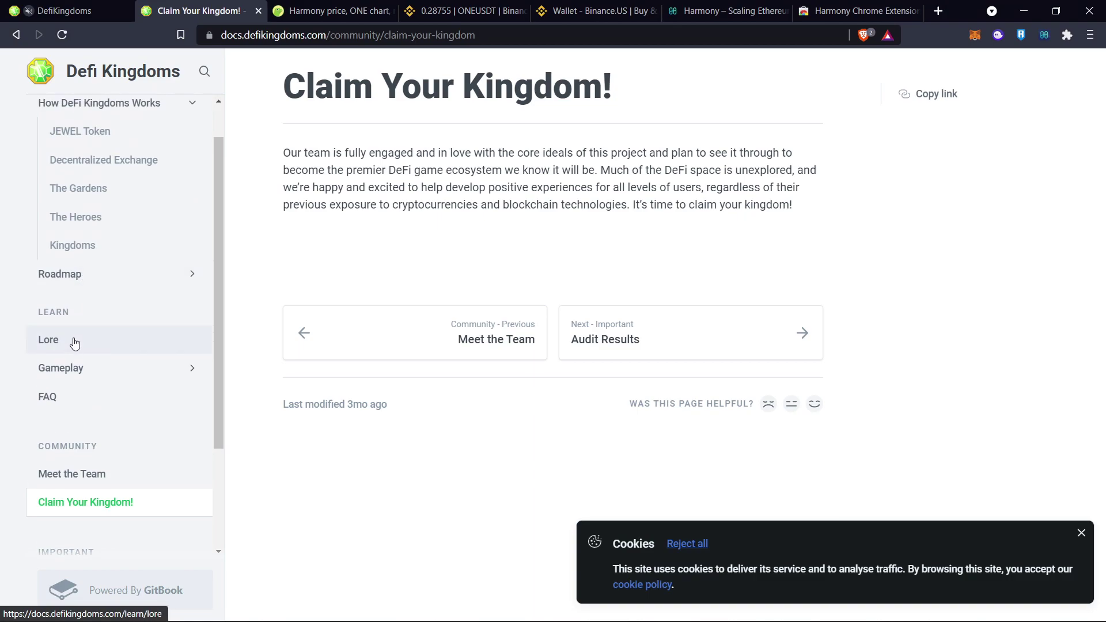
{"action": "scroll", "coordinate": [72, 345], "scroll_direction": "down", "scroll_amount": 2}
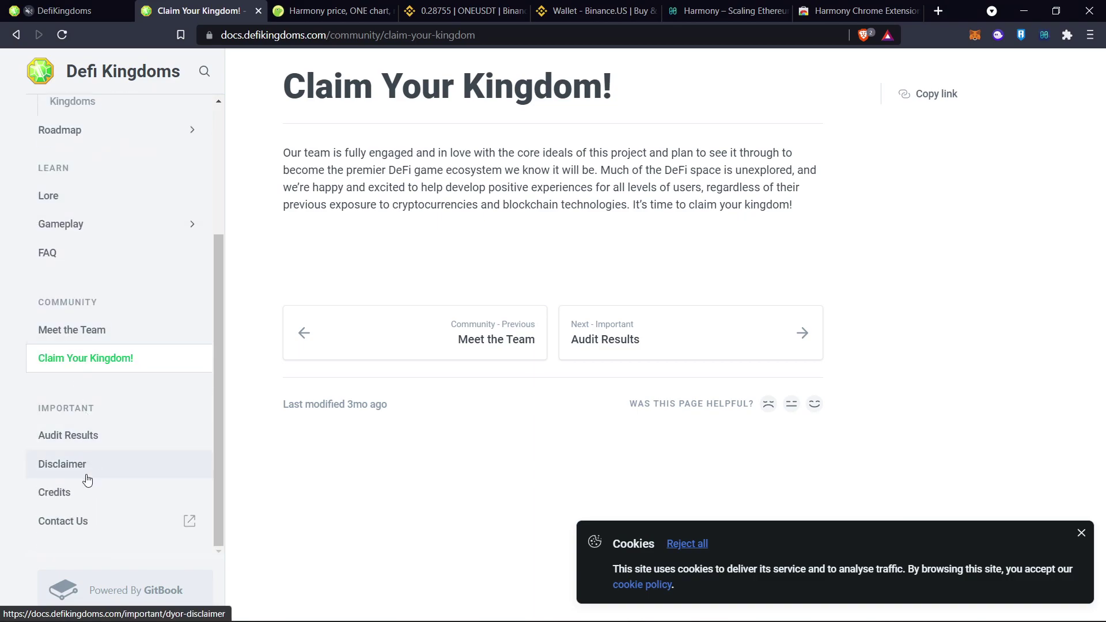
{"action": "left_click", "coordinate": [115, 433]}
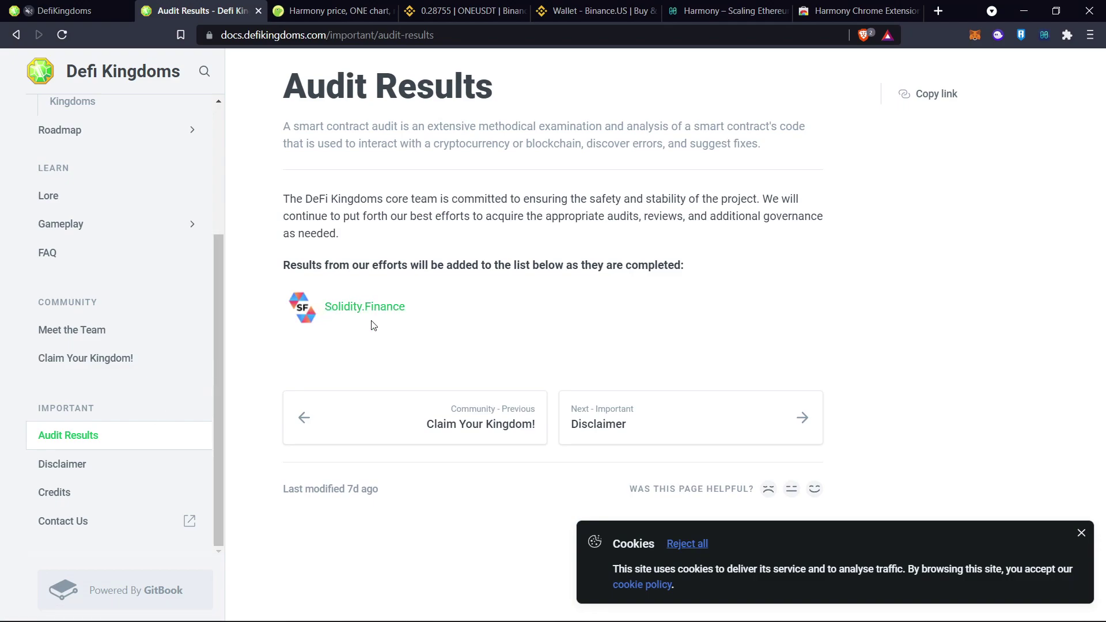
{"action": "scroll", "coordinate": [152, 316], "scroll_direction": "up", "scroll_amount": 3}
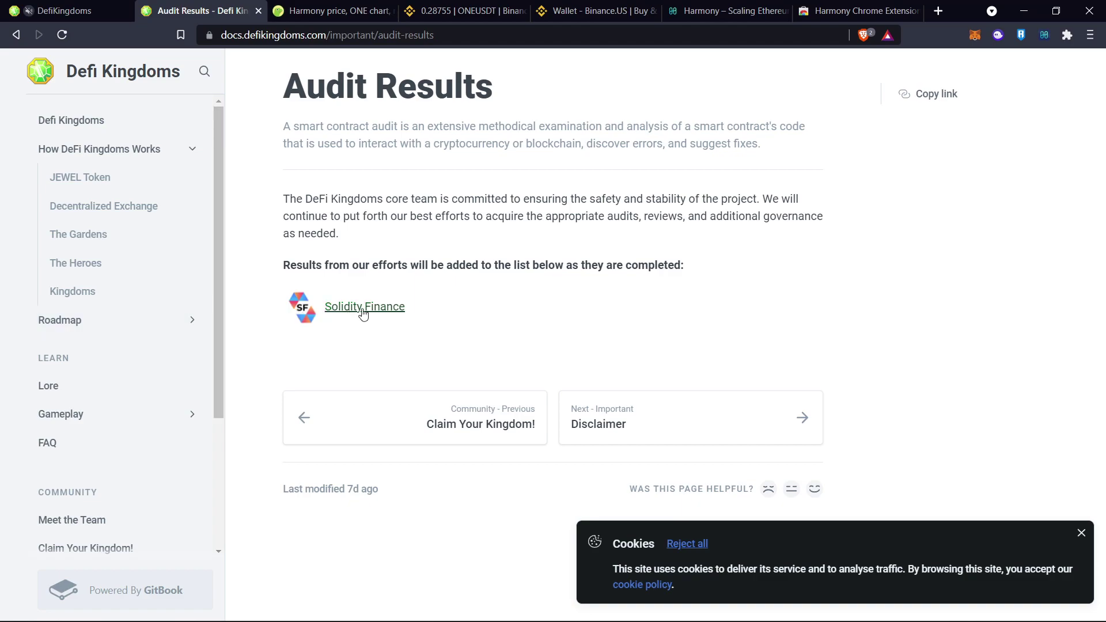
{"action": "scroll", "coordinate": [105, 320], "scroll_direction": "down", "scroll_amount": 3}
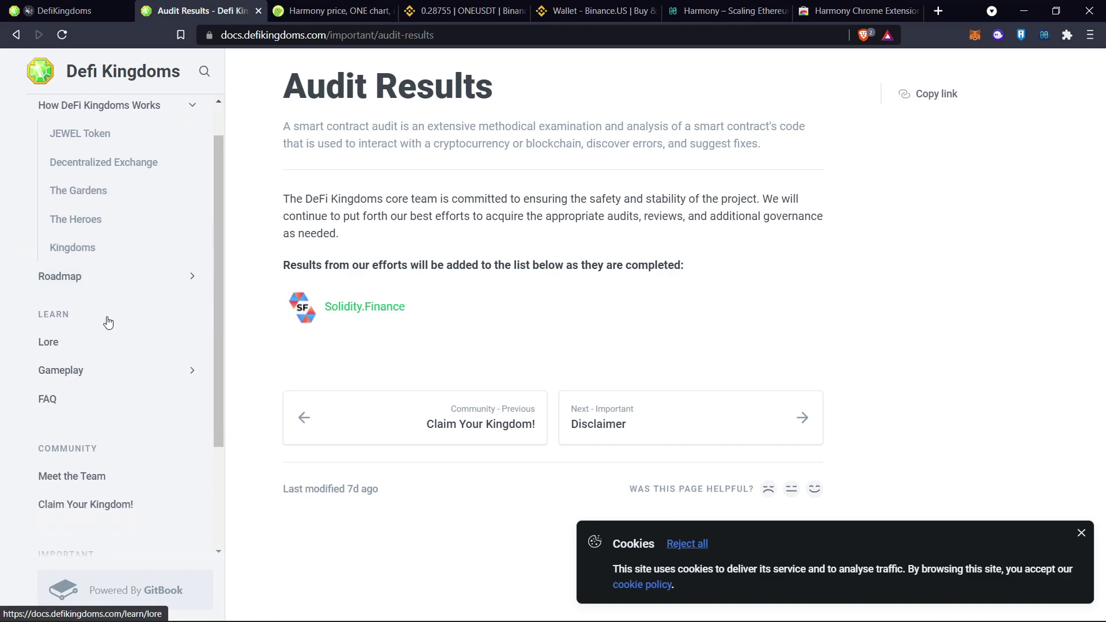
- Open Meet the Team and read the development, design and public relations team bios
{"action": "left_click", "coordinate": [70, 378]}
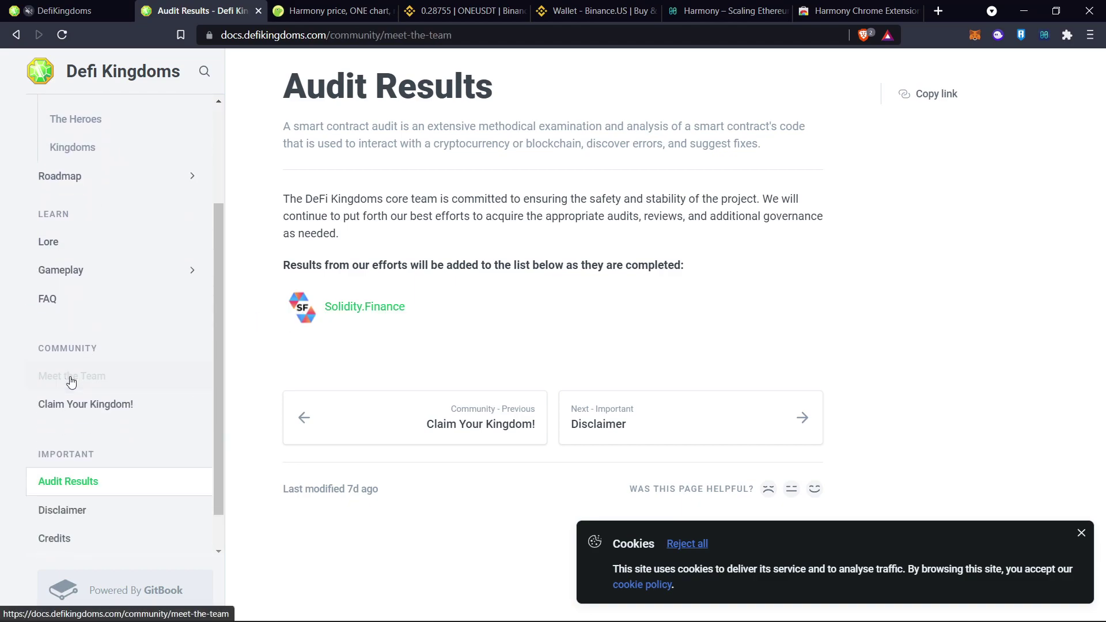
{"action": "scroll", "coordinate": [407, 340], "scroll_direction": "down", "scroll_amount": 2}
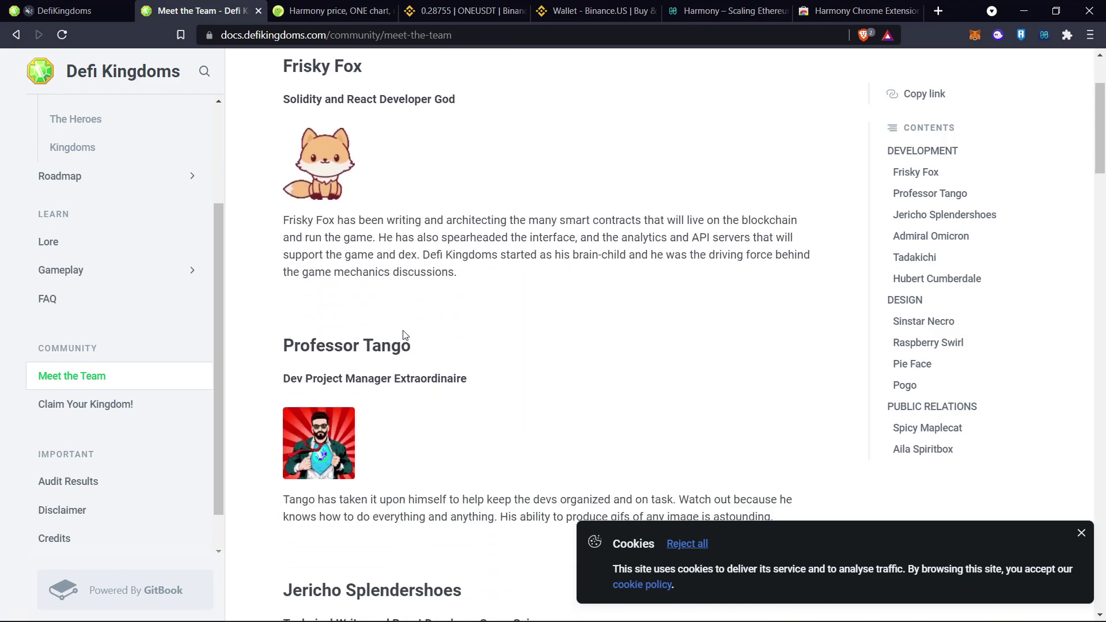
{"action": "scroll", "coordinate": [405, 336], "scroll_direction": "down", "scroll_amount": 2}
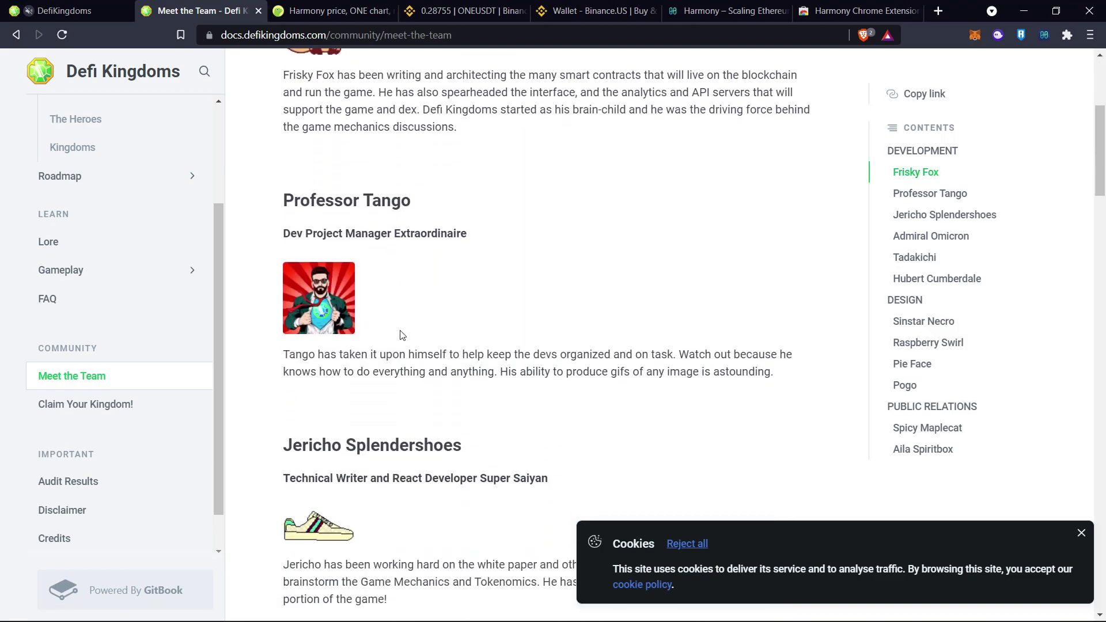
{"action": "scroll", "coordinate": [396, 334], "scroll_direction": "down", "scroll_amount": 3}
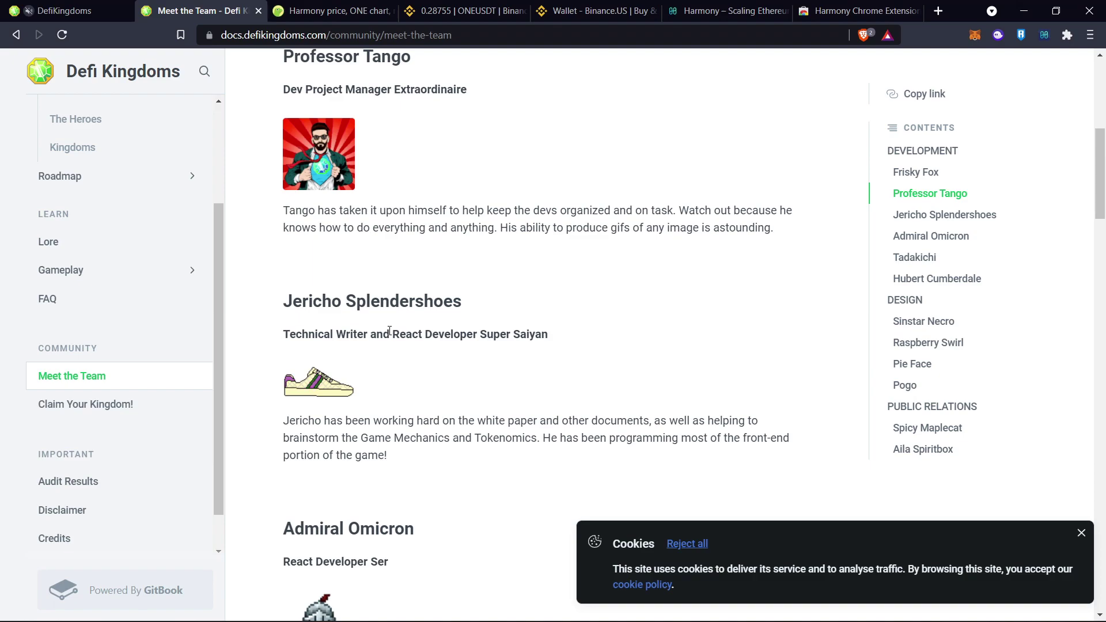
{"action": "scroll", "coordinate": [415, 330], "scroll_direction": "up", "scroll_amount": 4}
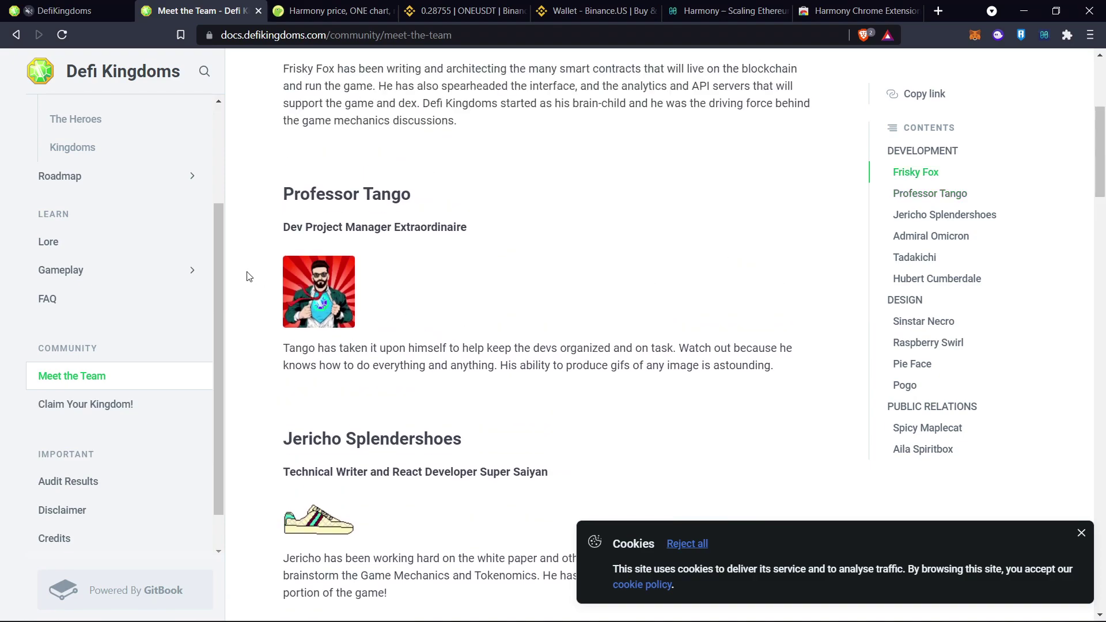
{"action": "scroll", "coordinate": [85, 241], "scroll_direction": "up", "scroll_amount": 2}
{"action": "scroll", "coordinate": [87, 311], "scroll_direction": "down", "scroll_amount": 3}
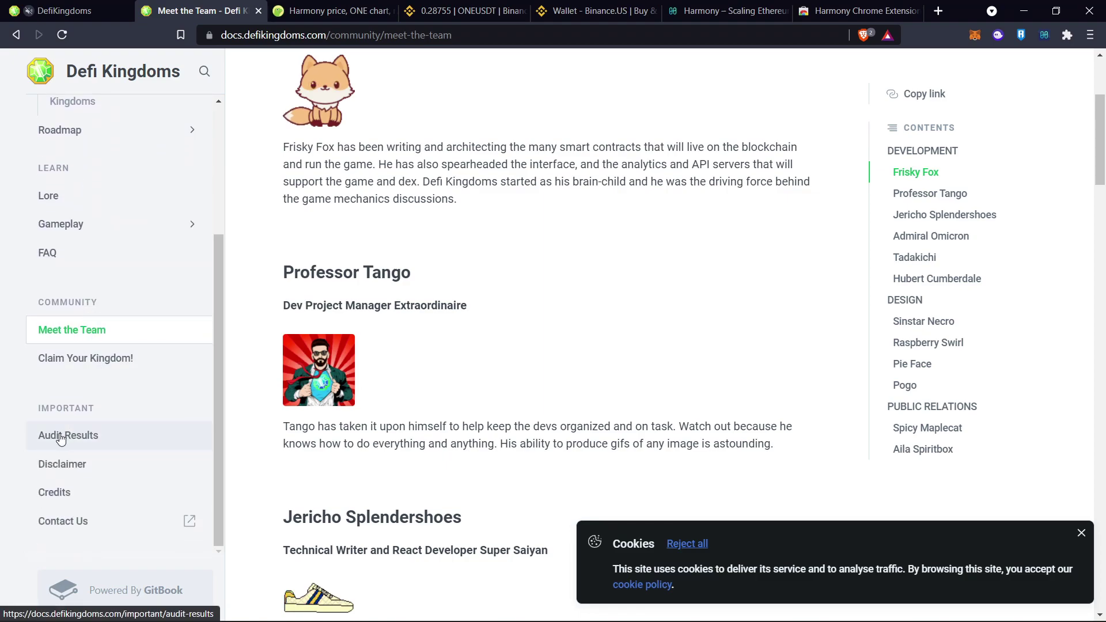
{"action": "scroll", "coordinate": [381, 438], "scroll_direction": "down", "scroll_amount": 3}
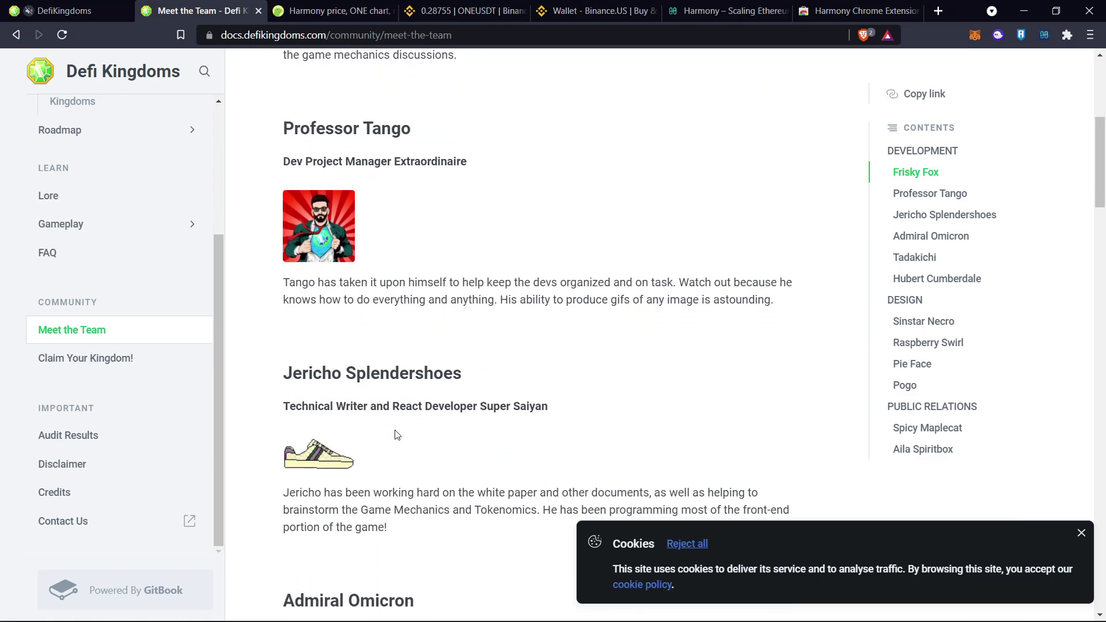
{"action": "scroll", "coordinate": [396, 435], "scroll_direction": "down", "scroll_amount": 1}
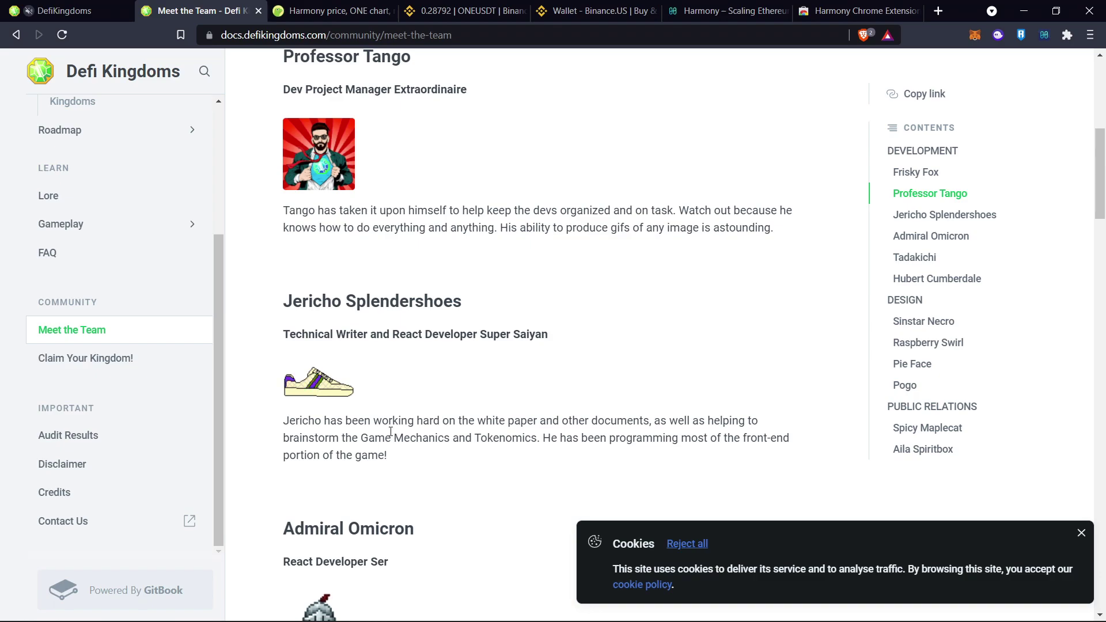
{"action": "scroll", "coordinate": [391, 432], "scroll_direction": "down", "scroll_amount": 1}
{"action": "scroll", "coordinate": [390, 432], "scroll_direction": "down", "scroll_amount": 1}
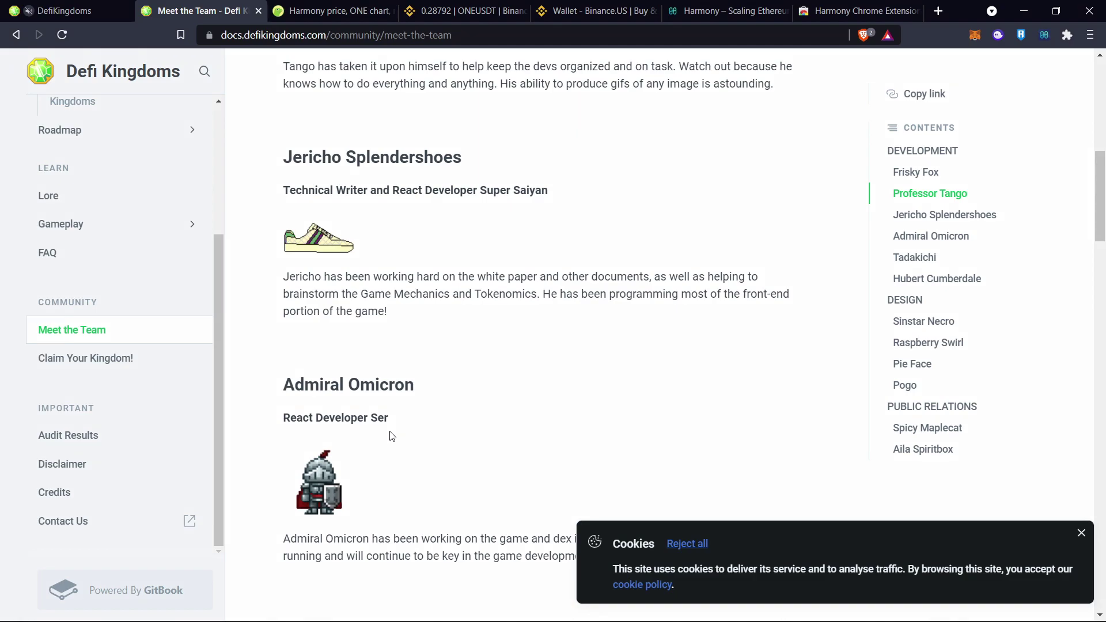
{"action": "scroll", "coordinate": [391, 436], "scroll_direction": "down", "scroll_amount": 6}
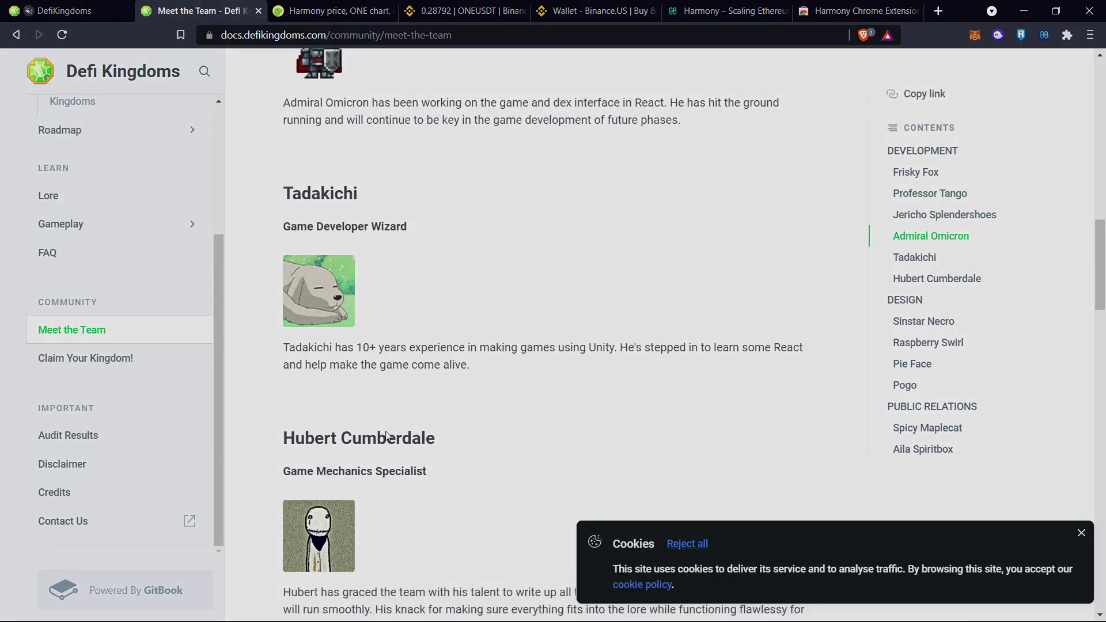